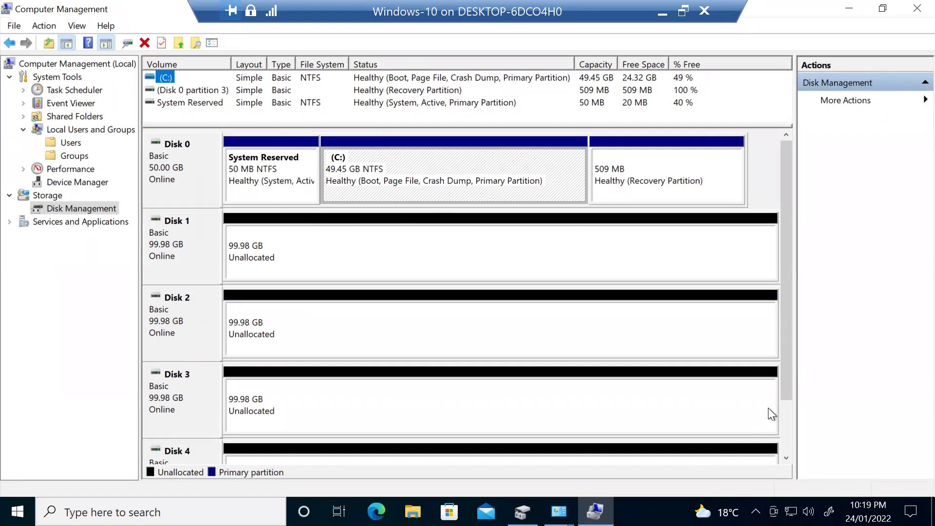
- Examine the list of disks in Disk Management, including Disk 0 and its C: partition
{"action": "left_click", "coordinate": [788, 419]}
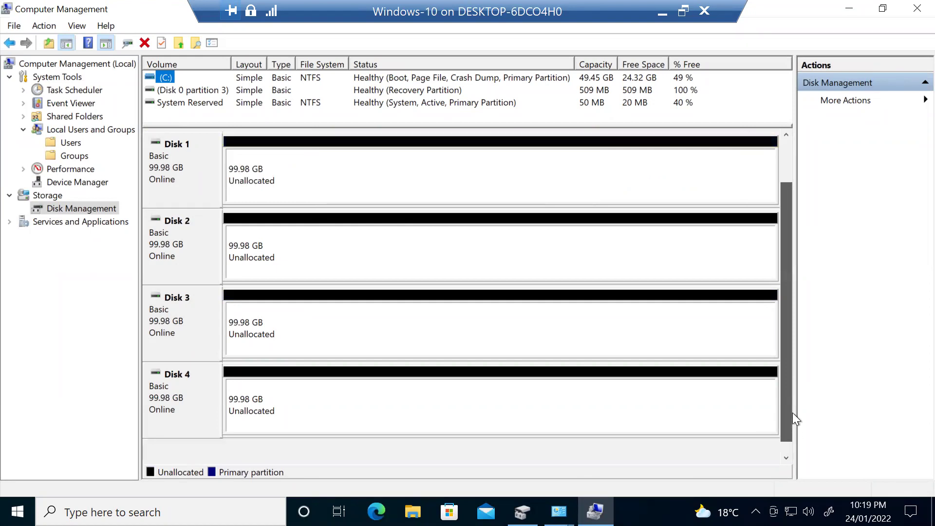
{"action": "left_click_drag", "start_coordinate": [792, 416], "coordinate": [793, 323]}
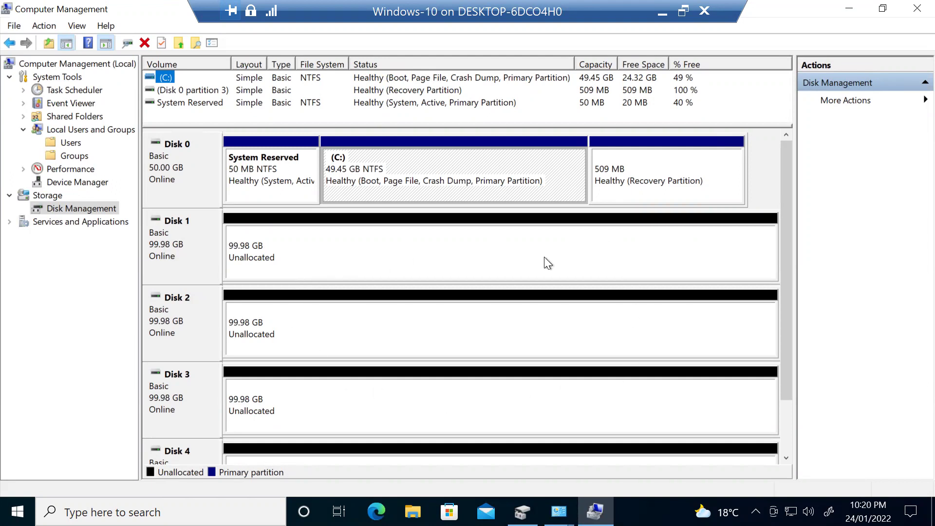
{"action": "left_click", "coordinate": [194, 168]}
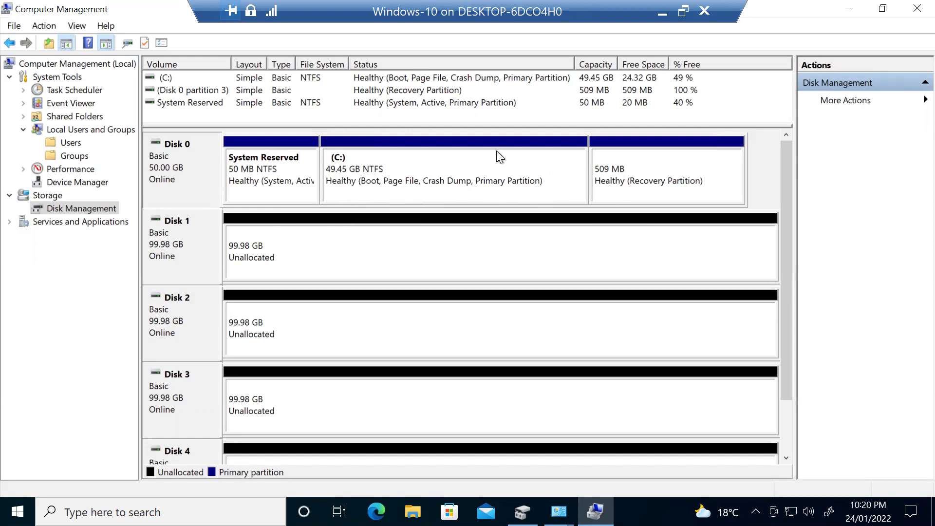
{"action": "left_click", "coordinate": [435, 166]}
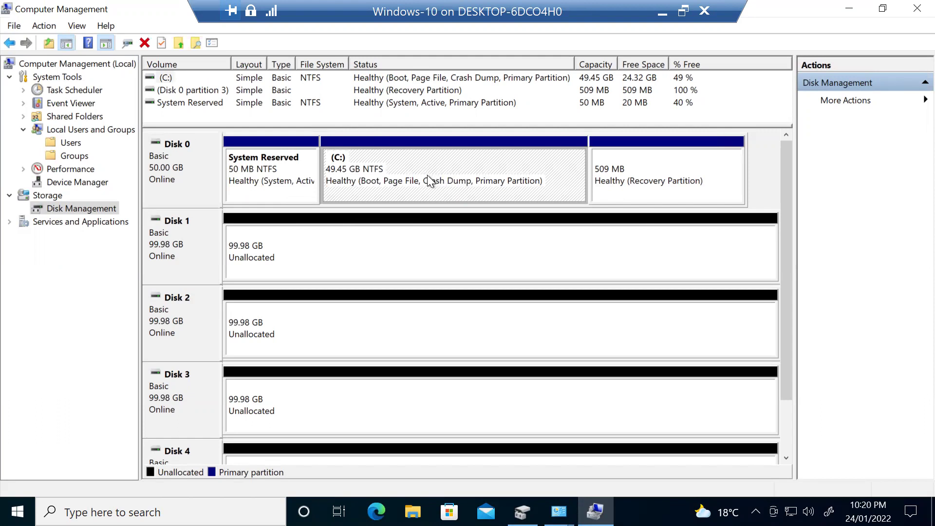
- Minimize Computer Management and go to This PC in File Explorer to check which drives are listed
{"action": "left_click", "coordinate": [849, 10]}
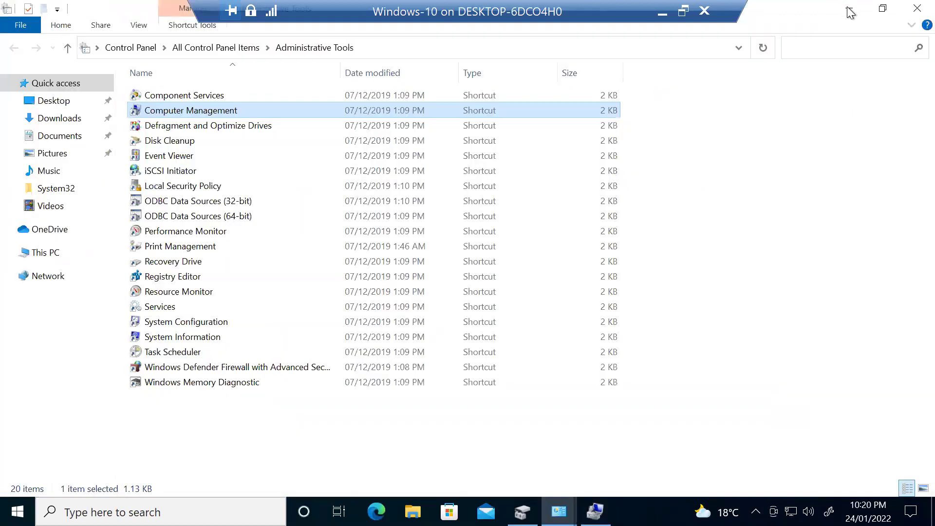
{"action": "left_click", "coordinate": [55, 101]}
{"action": "left_click", "coordinate": [53, 188]}
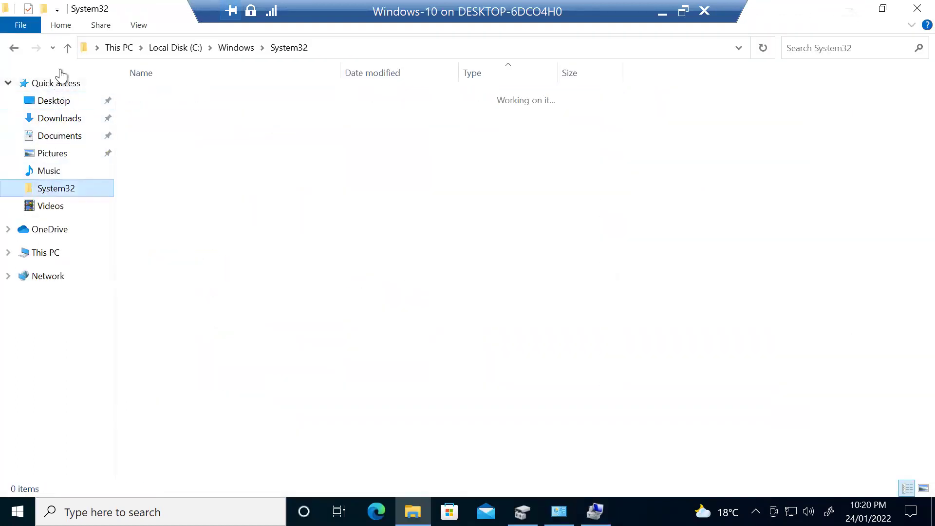
{"action": "left_click", "coordinate": [68, 49]}
{"action": "left_click", "coordinate": [68, 50]}
{"action": "left_click", "coordinate": [68, 50]}
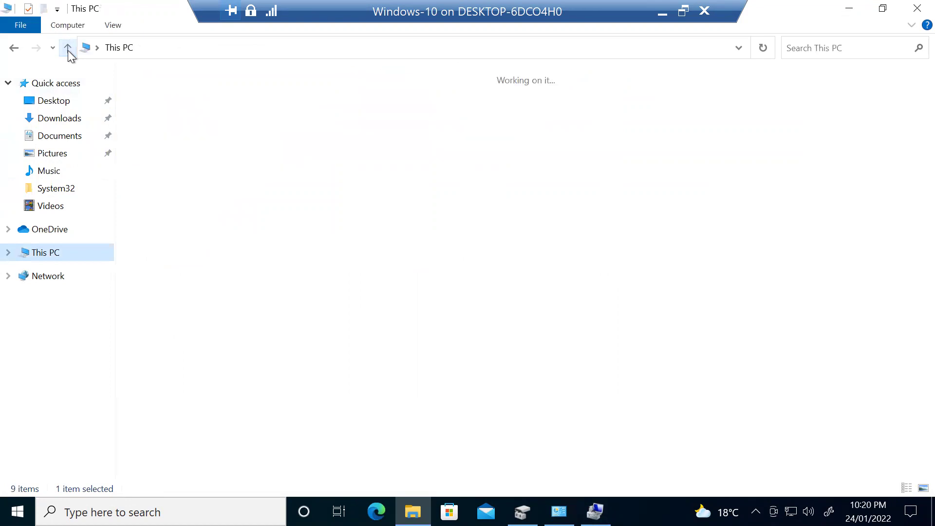
{"action": "left_click", "coordinate": [335, 255]}
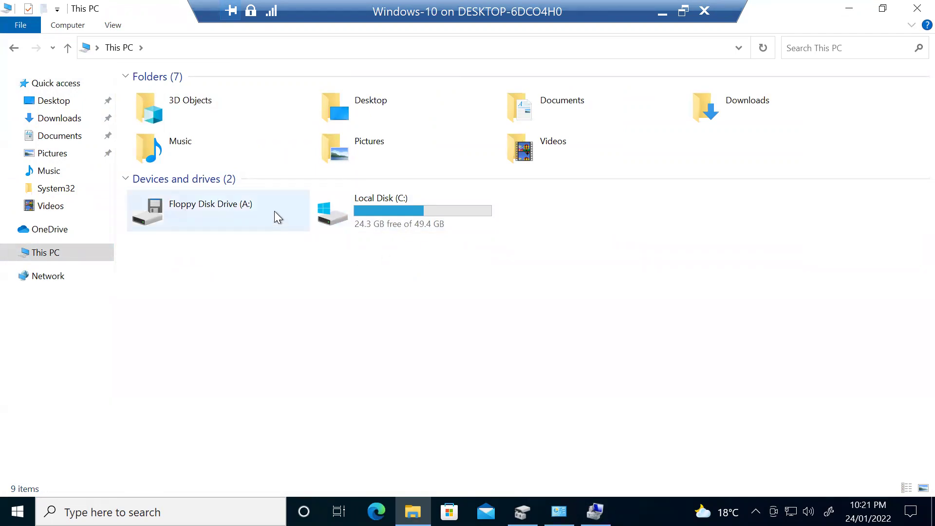
{"action": "mouse_move", "coordinate": [407, 209]}
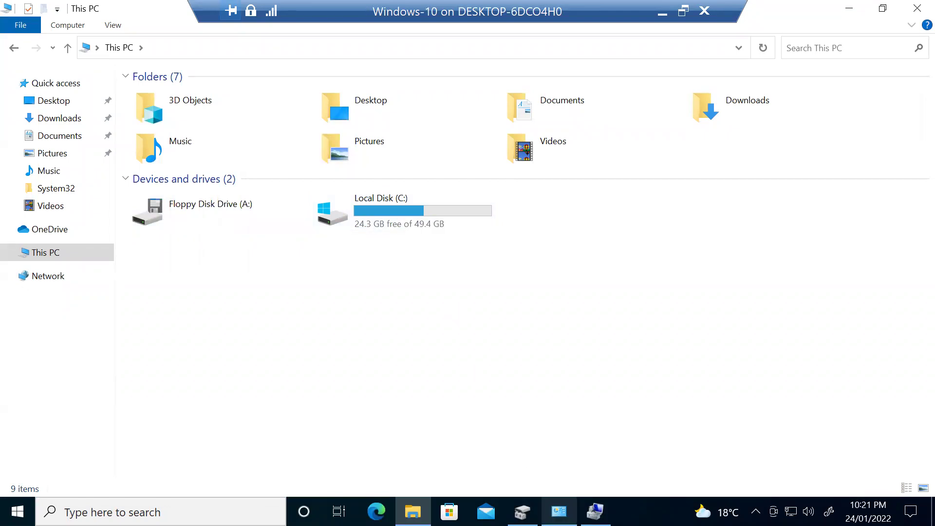
- Close Computer Management and the open File Explorer and Administrative Tools windows to return to the desktop
{"action": "left_click", "coordinate": [596, 511]}
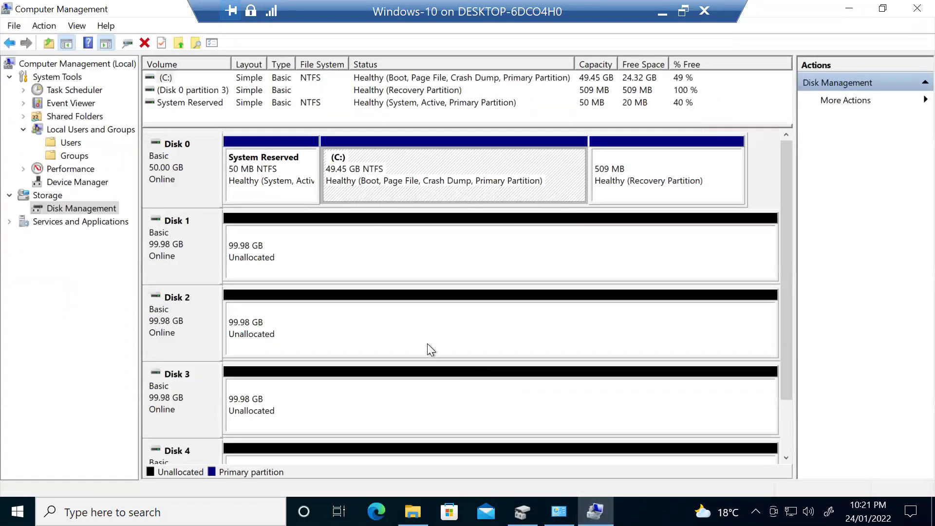
{"action": "left_click", "coordinate": [913, 12]}
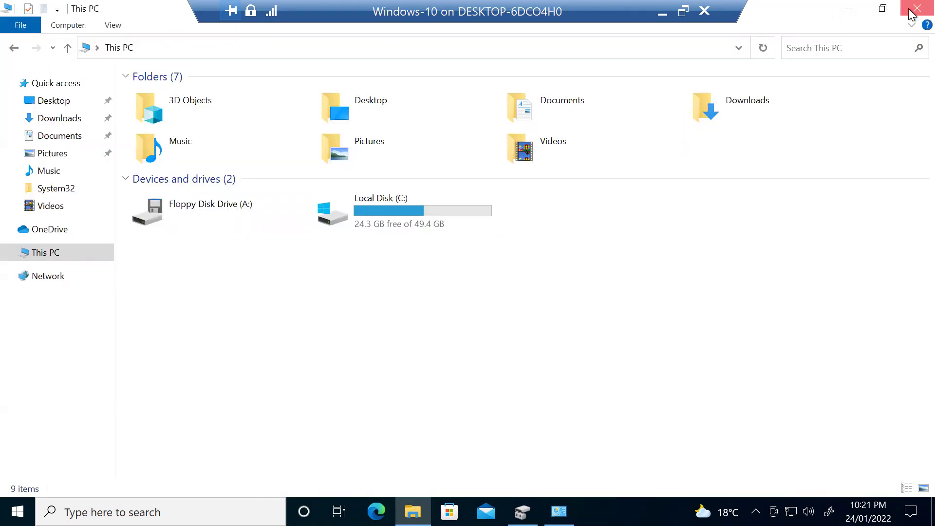
{"action": "left_click", "coordinate": [912, 8]}
{"action": "left_click", "coordinate": [912, 7]}
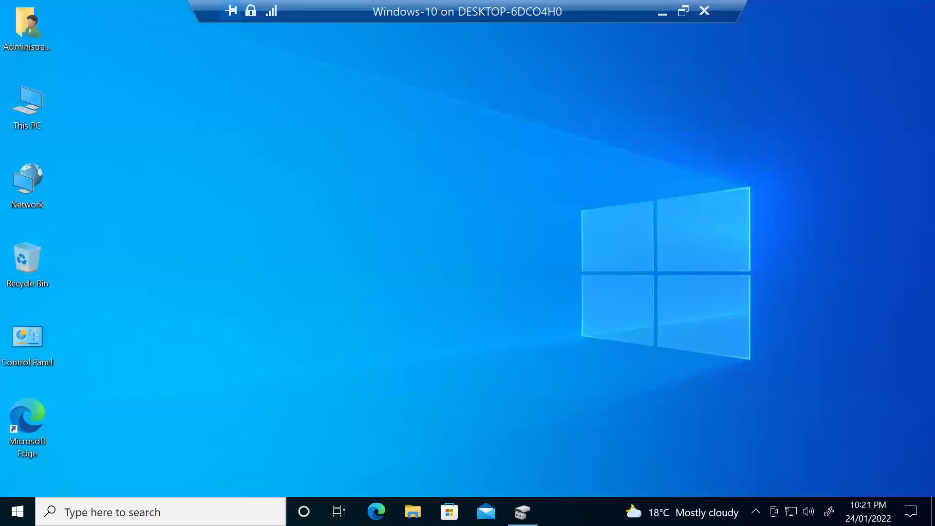
- Open Computer Management from the desktop, maximize its window, and close it again
{"action": "key", "text": "super+x"}
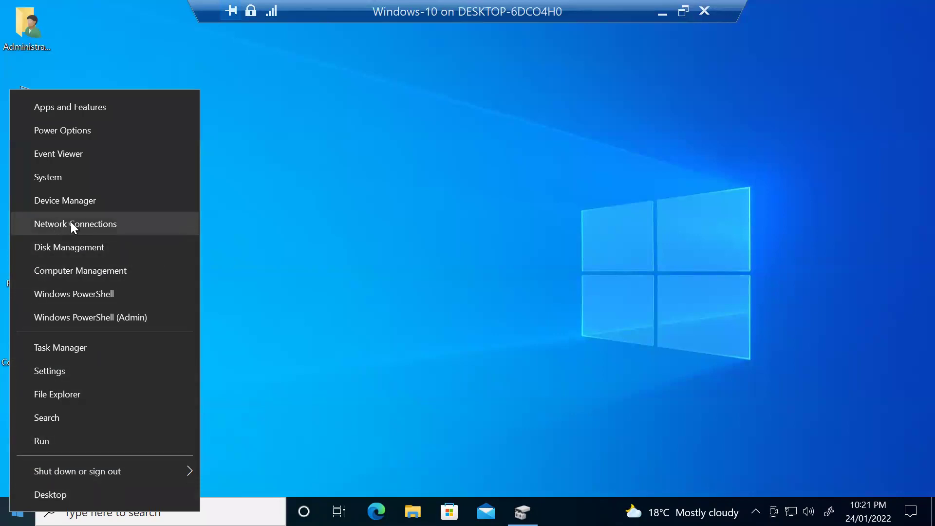
{"action": "left_click", "coordinate": [92, 264]}
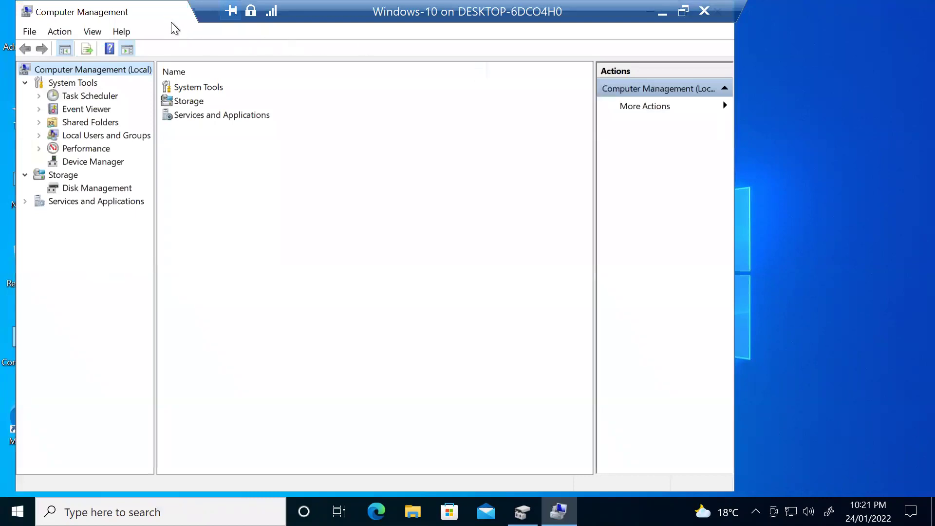
{"action": "double_click", "coordinate": [165, 10]}
{"action": "left_click", "coordinate": [923, 7]}
- Search Windows for compmgmt, open Computer Management maximized, and show Disk Management with an enlarged graphical disk view
{"action": "left_click", "coordinate": [146, 512]}
{"action": "type", "text": "compmgmt"}
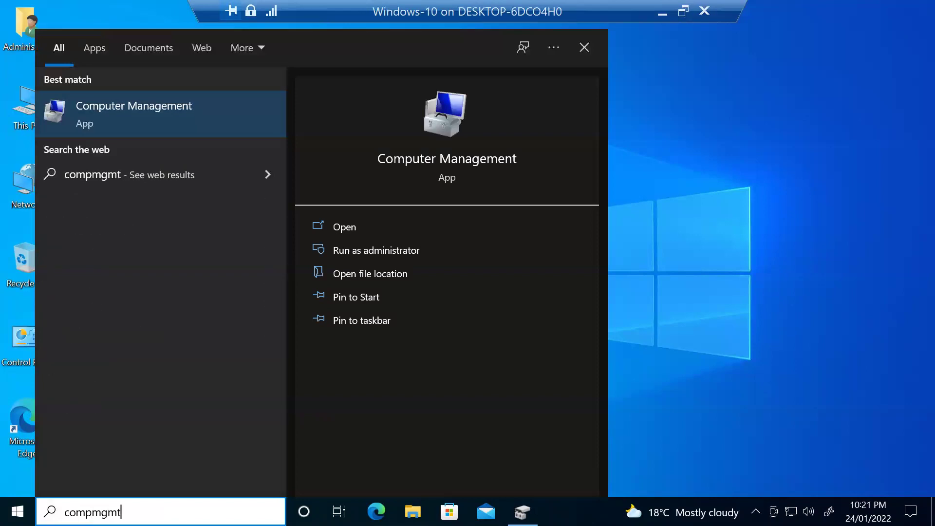
{"action": "left_click", "coordinate": [130, 127]}
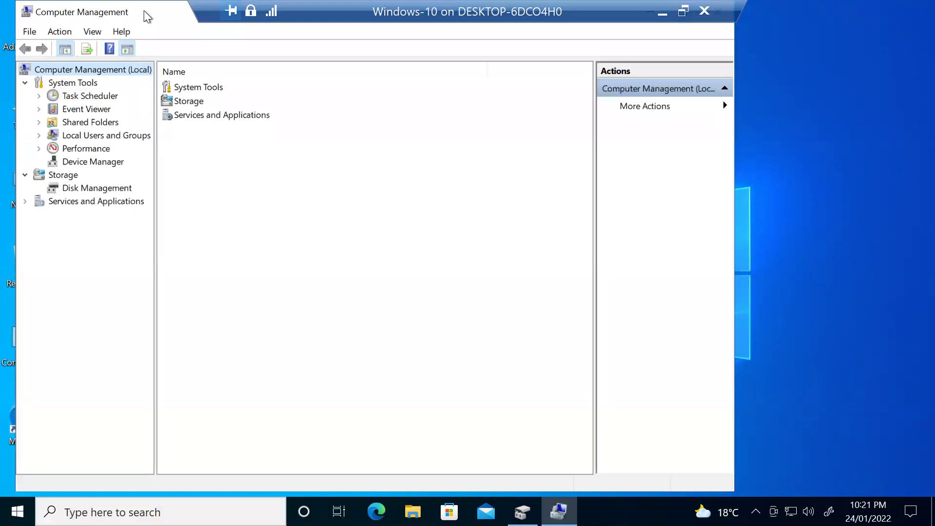
{"action": "double_click", "coordinate": [144, 10]}
{"action": "left_click", "coordinate": [91, 182]}
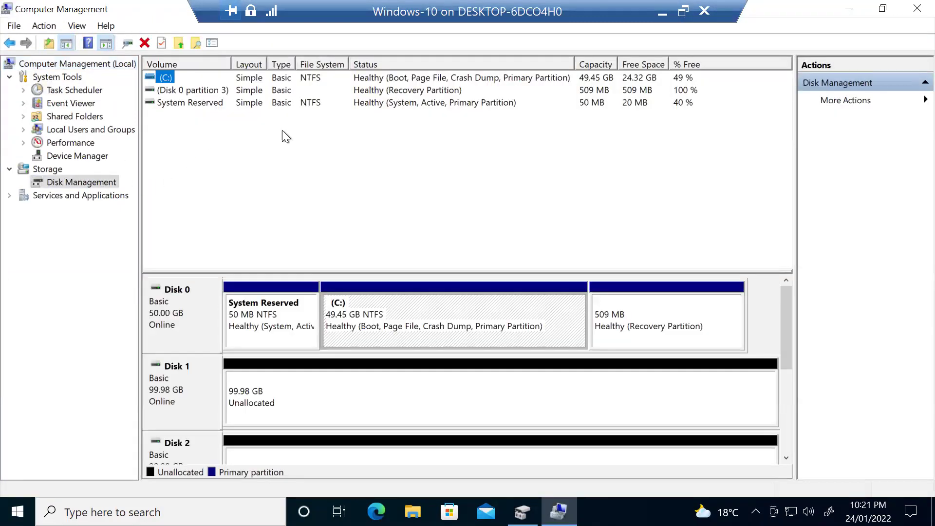
{"action": "left_click_drag", "start_coordinate": [253, 271], "coordinate": [256, 130]}
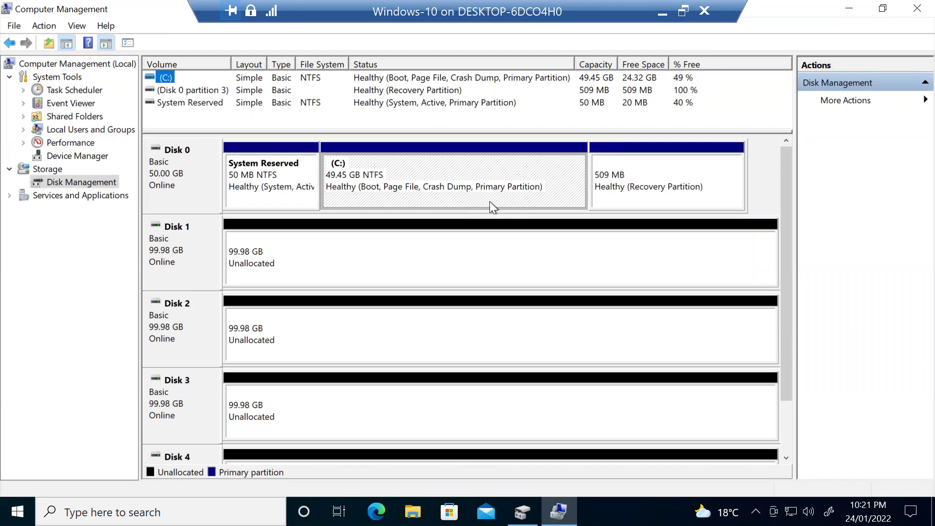
- Assign drive letter D to the System Reserved partition on Disk 0
{"action": "left_click", "coordinate": [291, 194]}
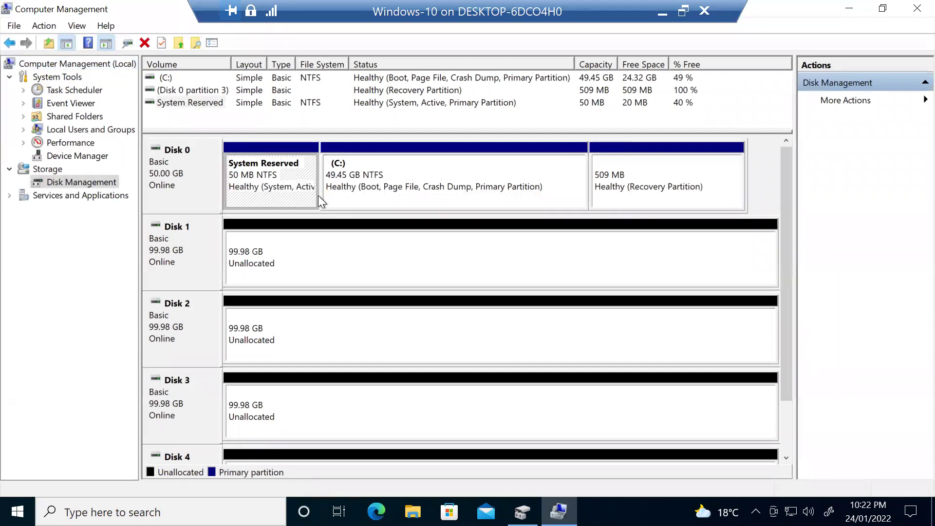
{"action": "right_click", "coordinate": [293, 173]}
{"action": "right_click", "coordinate": [265, 177]}
{"action": "right_click", "coordinate": [264, 178]}
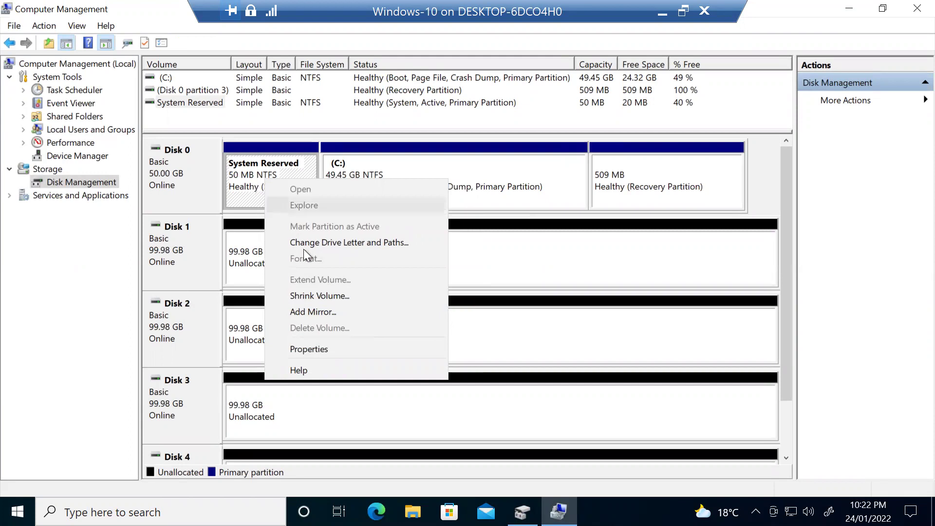
{"action": "left_click", "coordinate": [325, 241]}
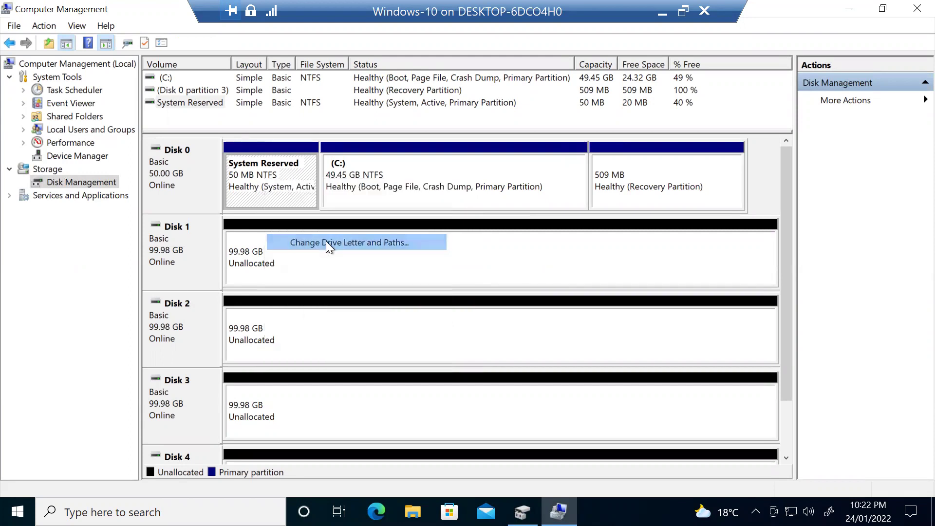
{"action": "left_click", "coordinate": [375, 296]}
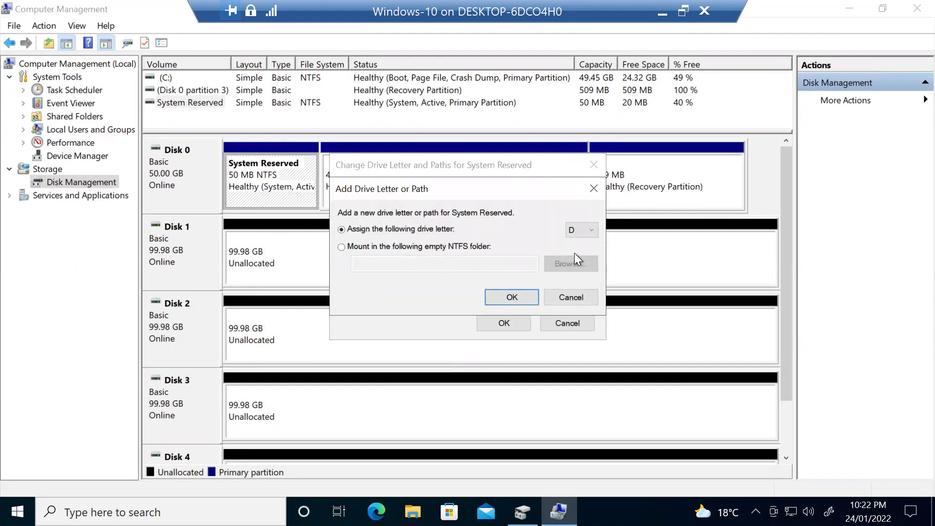
{"action": "left_click", "coordinate": [511, 297]}
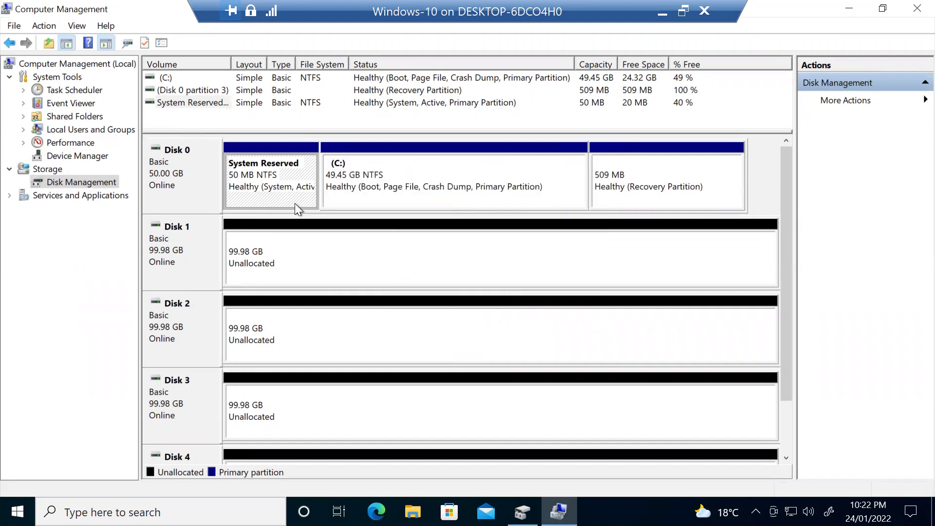
- Explore the System Reserved volume in File Explorer and set Folder Options to stop hiding protected operating system files
{"action": "right_click", "coordinate": [285, 190]}
{"action": "left_click", "coordinate": [335, 218]}
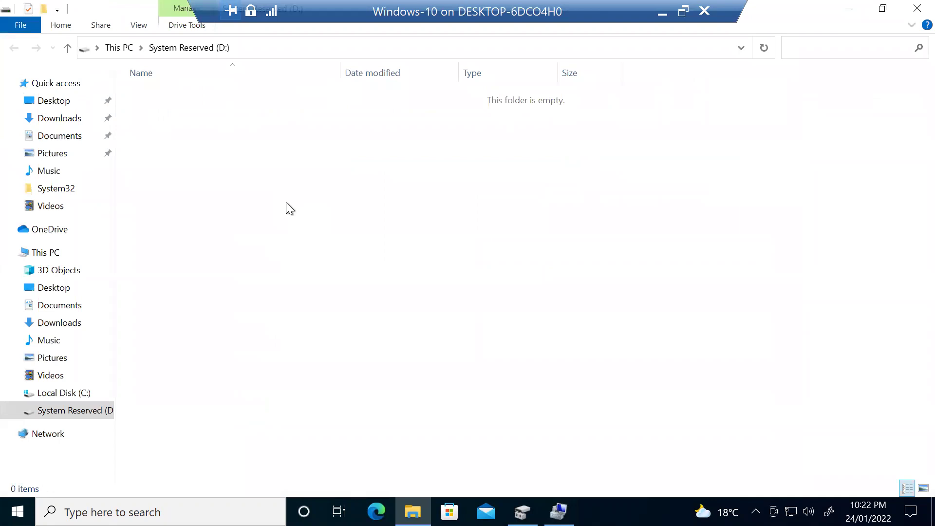
{"action": "left_click", "coordinate": [124, 25]}
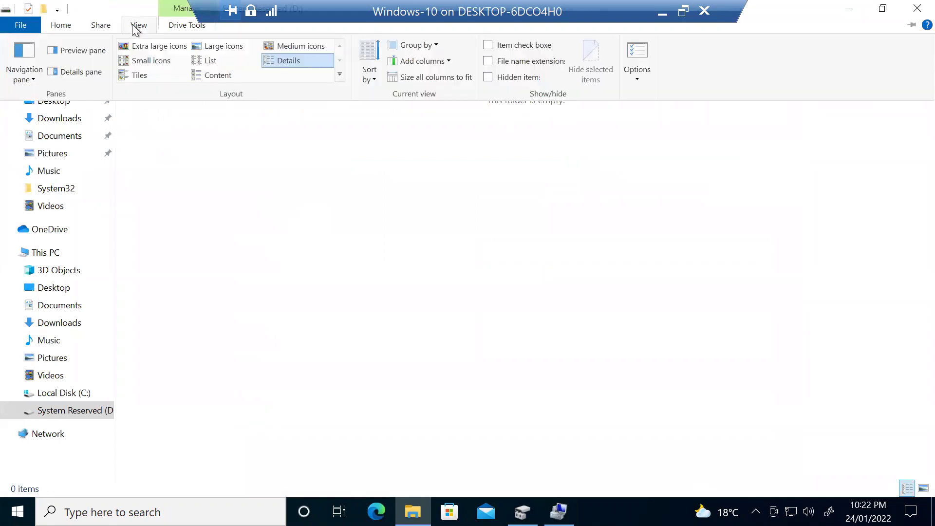
{"action": "left_click", "coordinate": [644, 52]}
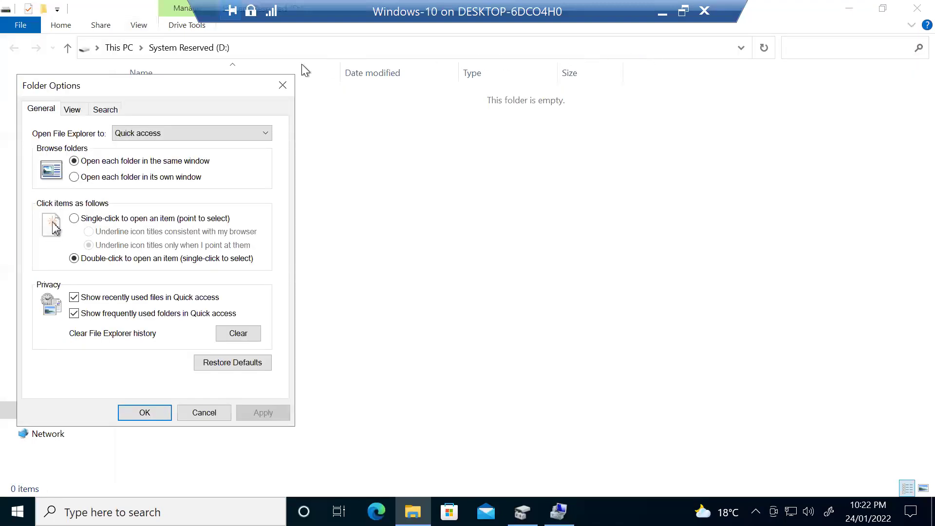
{"action": "left_click", "coordinate": [74, 110]}
{"action": "left_click", "coordinate": [57, 349]}
{"action": "left_click", "coordinate": [574, 281]}
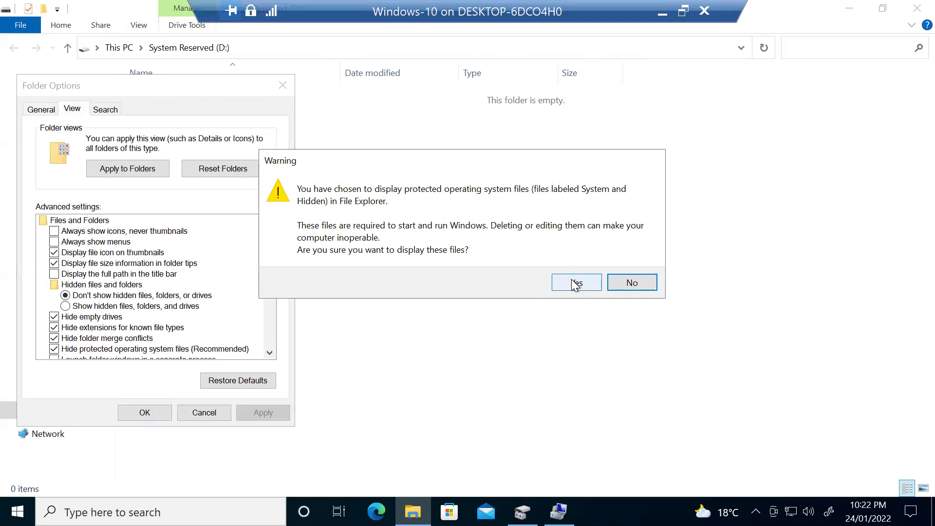
{"action": "left_click", "coordinate": [253, 413]}
{"action": "left_click", "coordinate": [155, 414]}
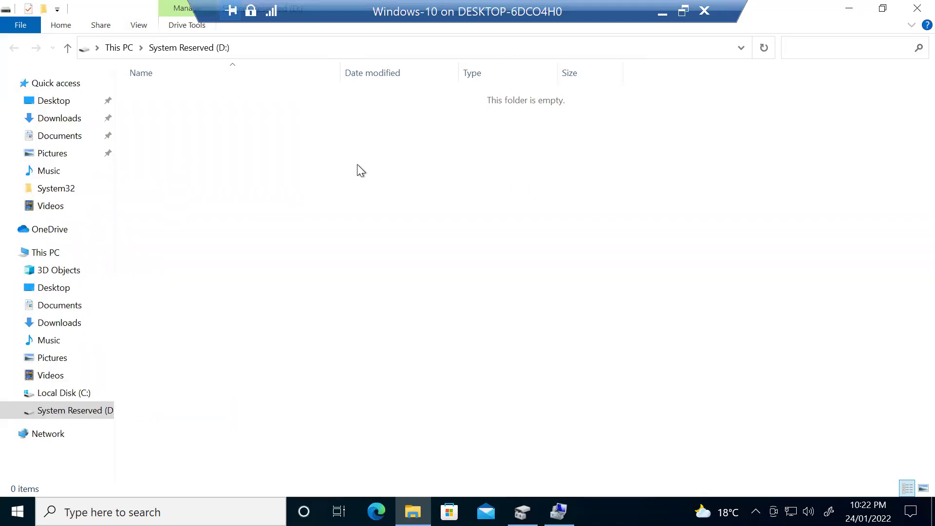
- Check the contents of System Reserved (D:) again from This PC, and return to This PC
{"action": "left_click", "coordinate": [67, 49]}
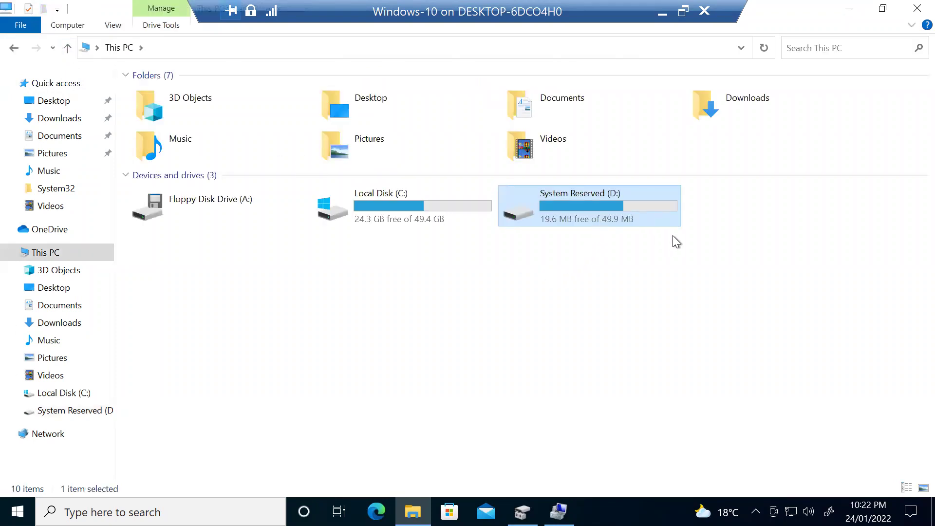
{"action": "double_click", "coordinate": [643, 216]}
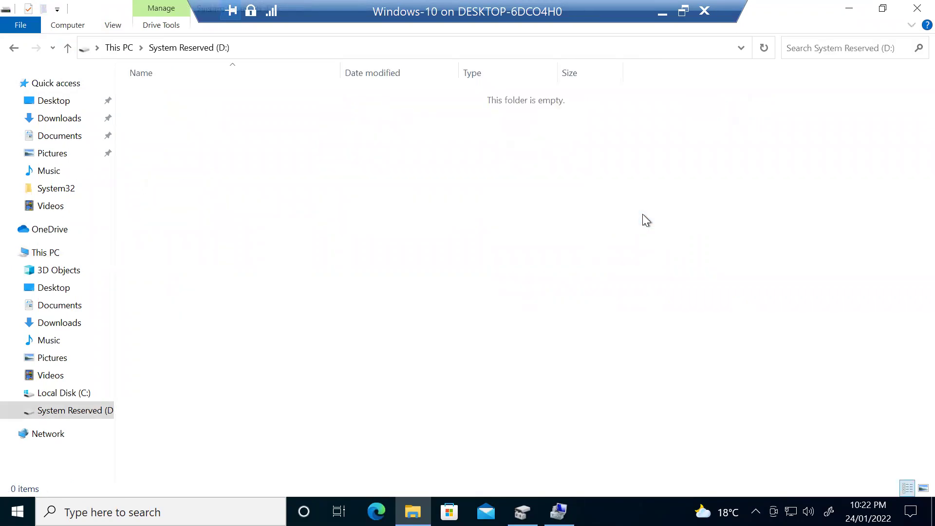
{"action": "left_click", "coordinate": [67, 48]}
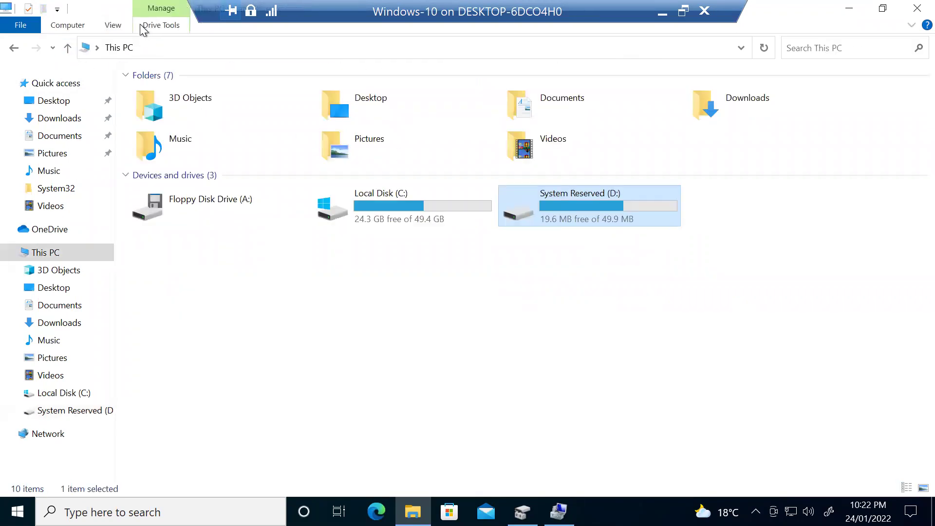
- Set Folder Options to show hidden files, folders, and drives, and apply the change
{"action": "left_click", "coordinate": [119, 26]}
{"action": "left_click", "coordinate": [635, 61]}
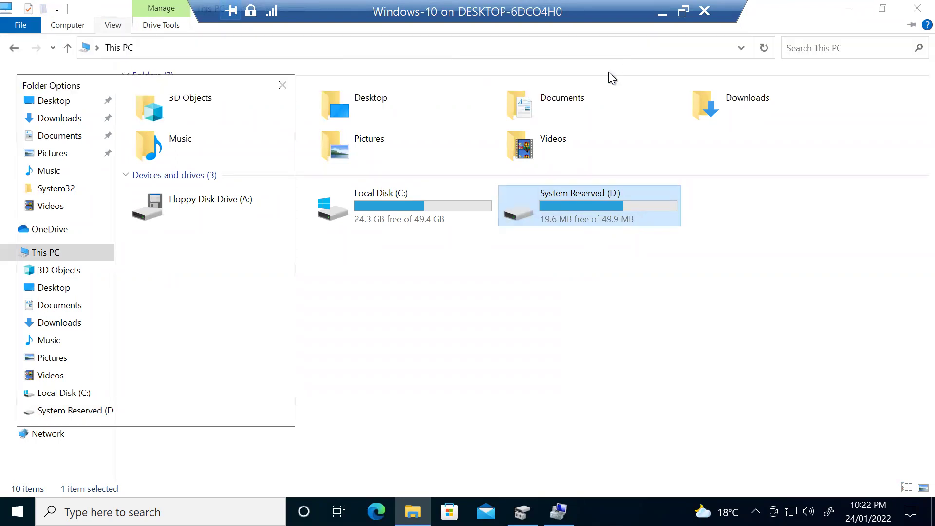
{"action": "left_click", "coordinate": [72, 109]}
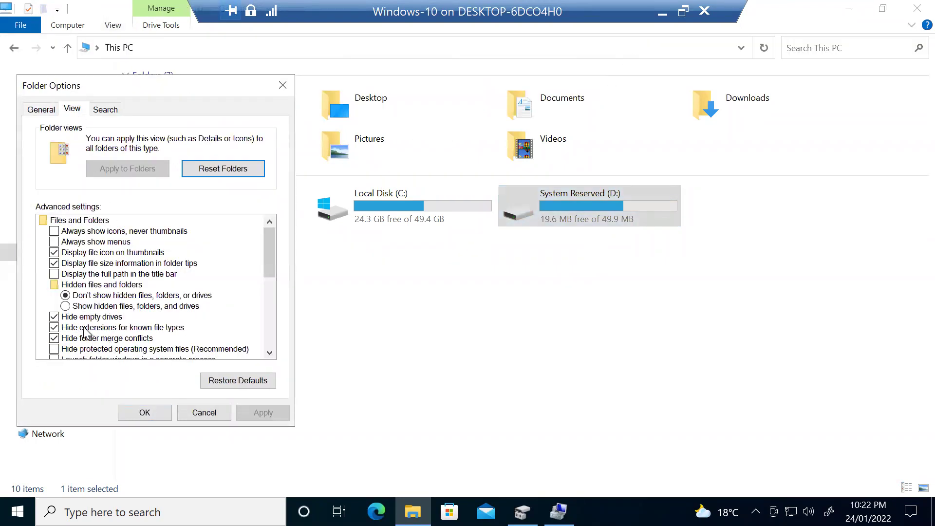
{"action": "left_click", "coordinate": [78, 307]}
{"action": "left_click", "coordinate": [242, 411]}
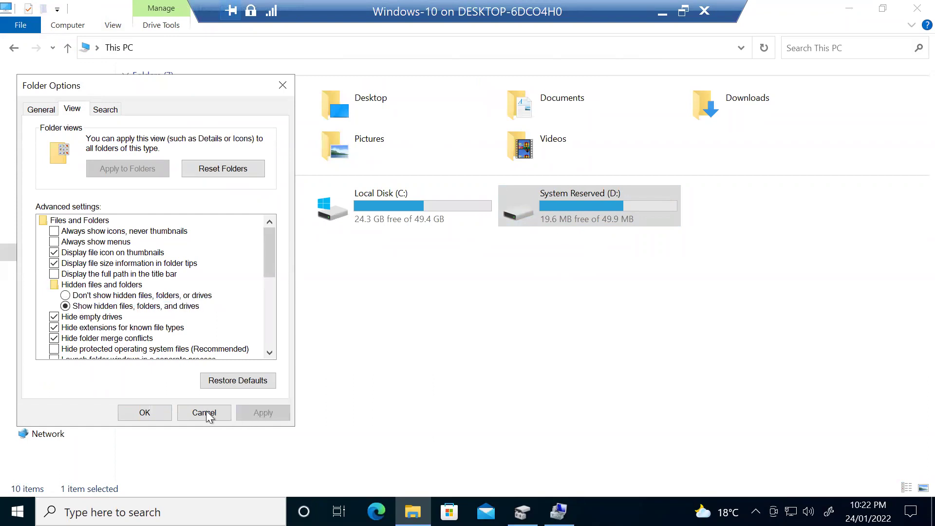
{"action": "left_click", "coordinate": [146, 413]}
- Open the System Reserved (D:) volume to view its hidden system files, and close the File Explorer window
{"action": "right_click", "coordinate": [554, 213]}
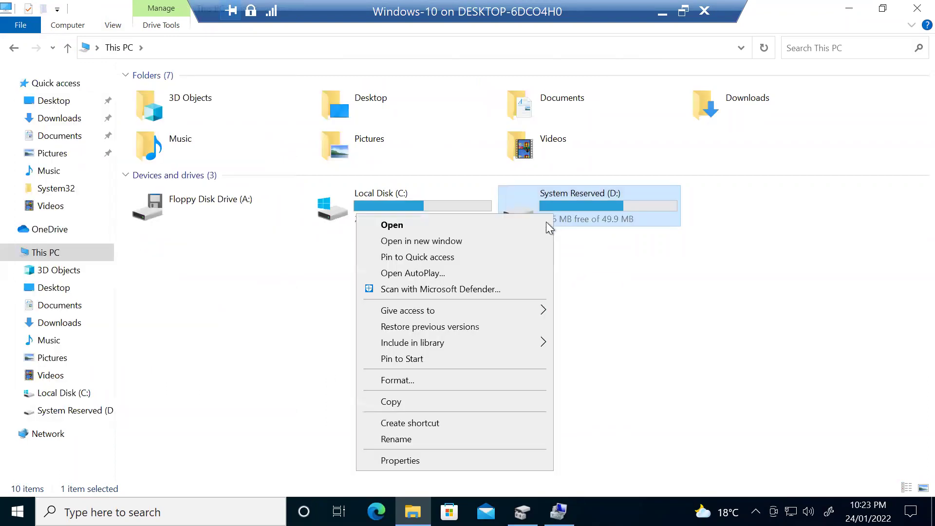
{"action": "left_click", "coordinate": [528, 221]}
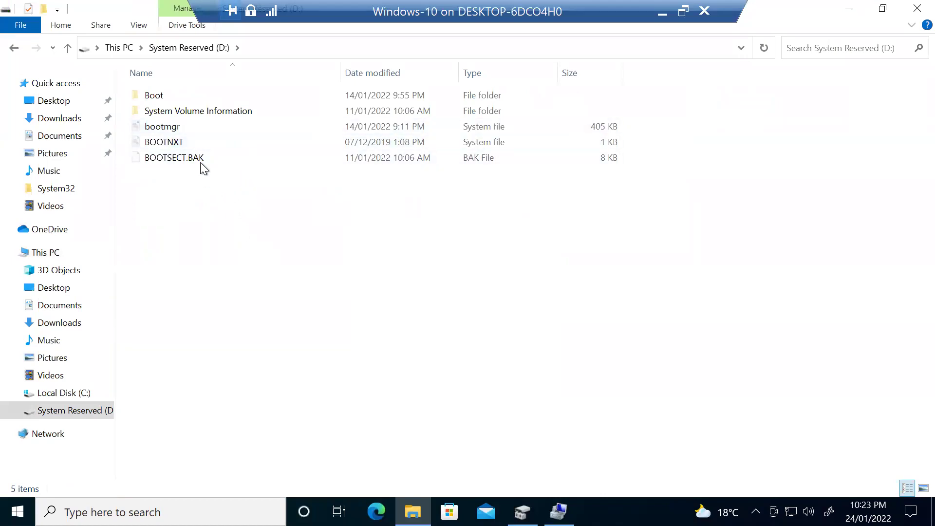
{"action": "mouse_move", "coordinate": [286, 103]}
{"action": "left_click", "coordinate": [911, 13]}
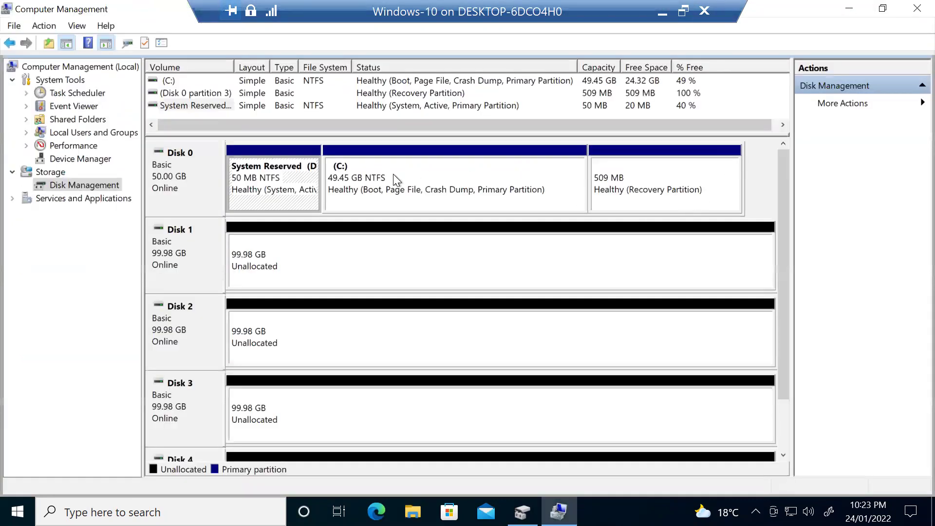
- View the general properties of the System Reserved partition on Disk 0, and close them without making changes
{"action": "right_click", "coordinate": [283, 177]}
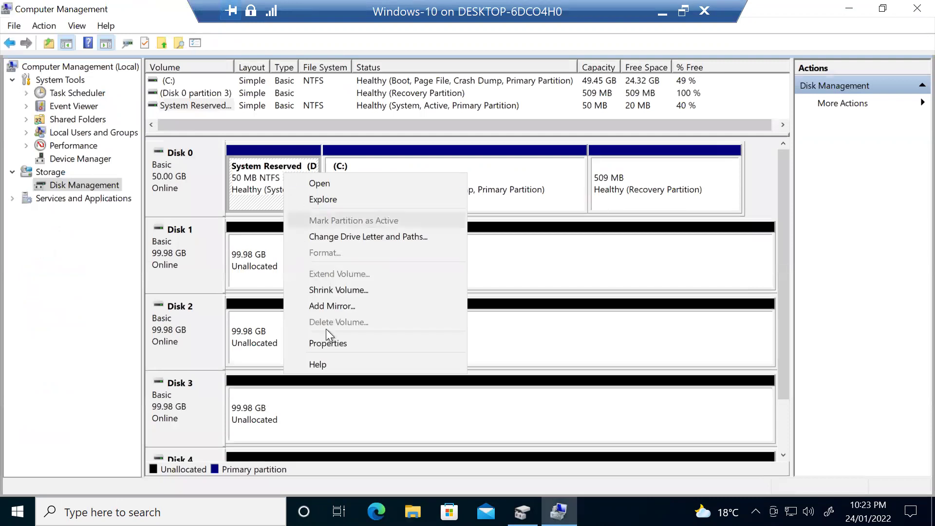
{"action": "left_click", "coordinate": [344, 343]}
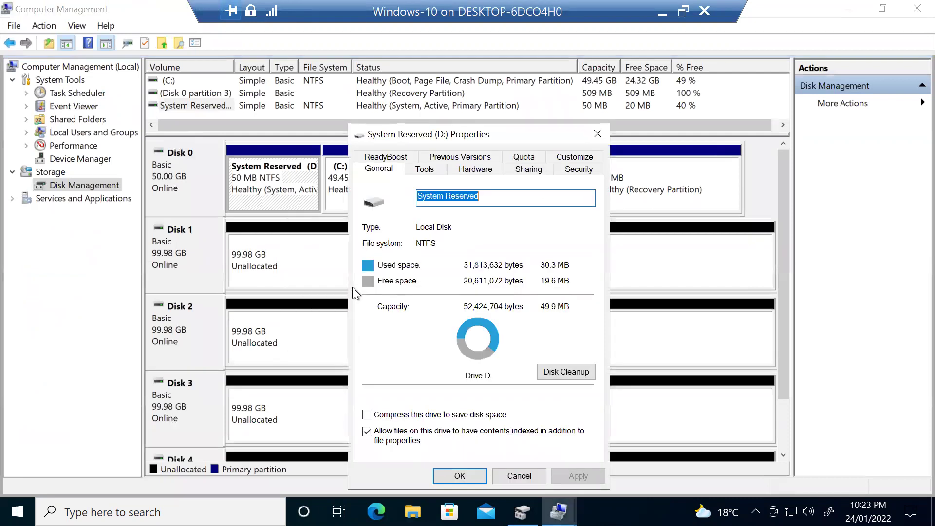
{"action": "left_click", "coordinate": [509, 472]}
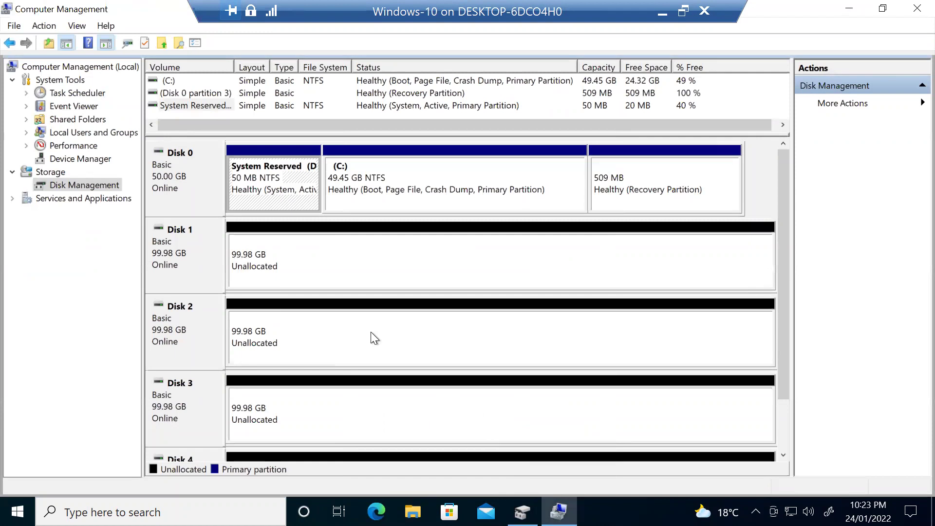
- Remove drive letter D from the System Reserved partition, accepting that the volume is currently in use
{"action": "right_click", "coordinate": [307, 192]}
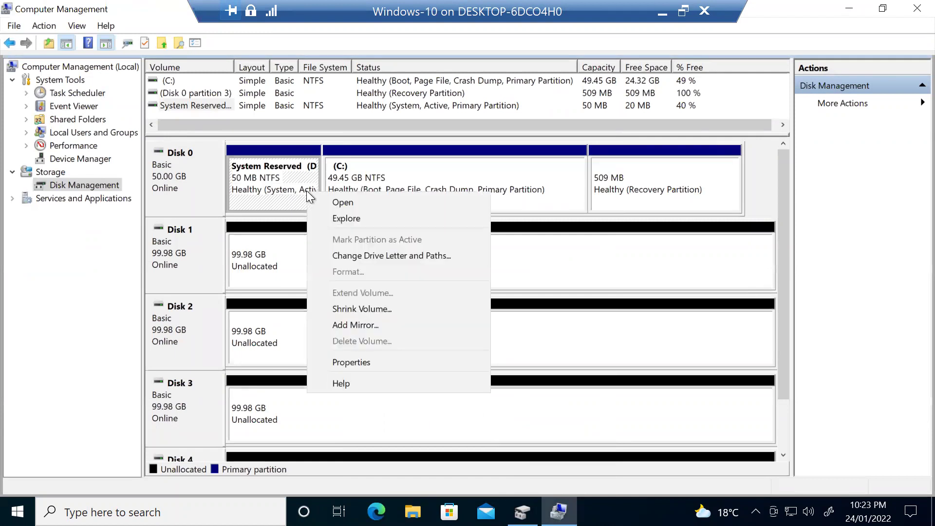
{"action": "left_click", "coordinate": [432, 251]}
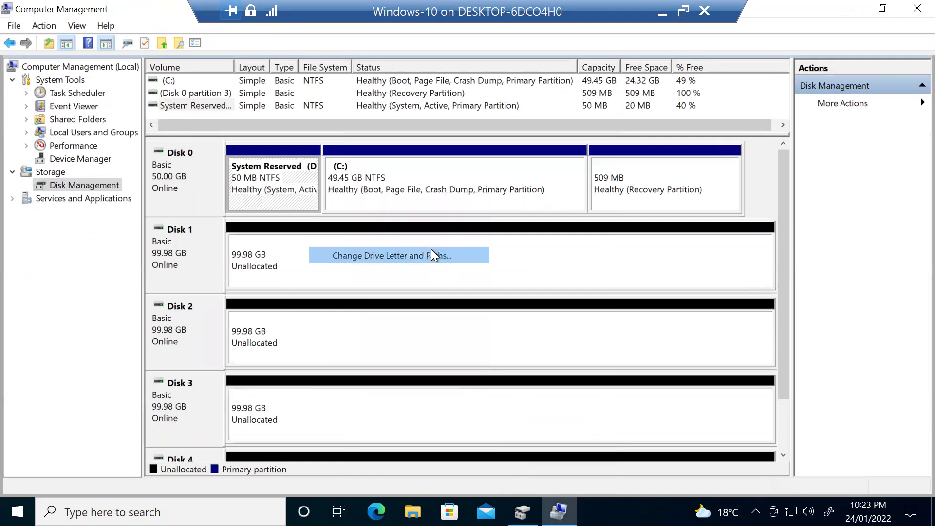
{"action": "left_click", "coordinate": [482, 295]}
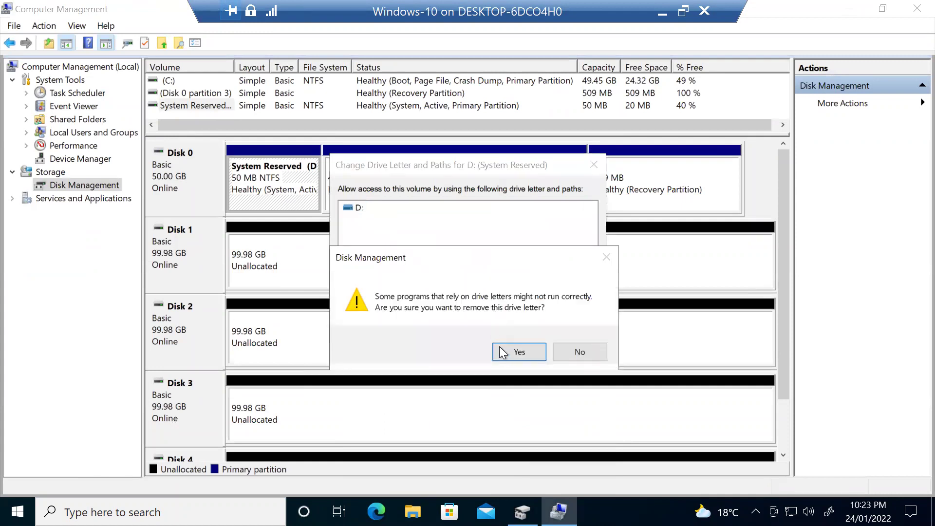
{"action": "left_click", "coordinate": [507, 349]}
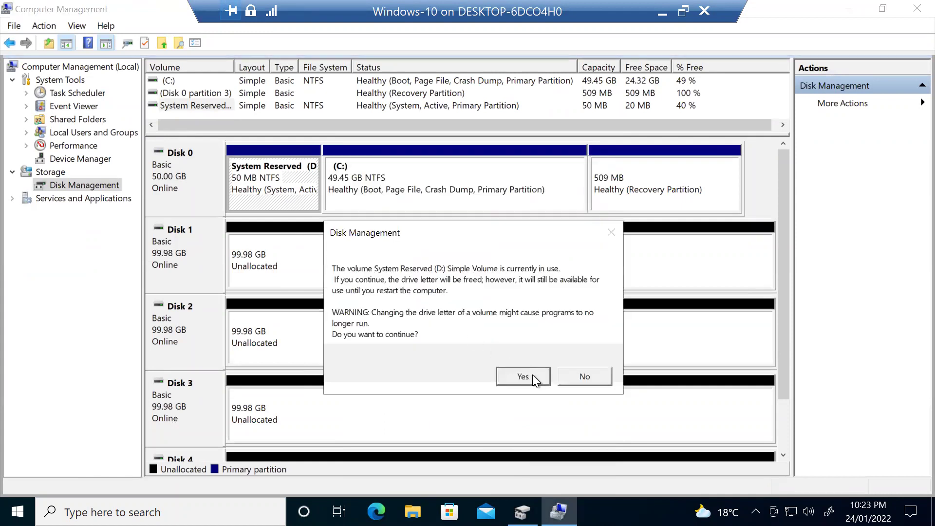
{"action": "left_click", "coordinate": [533, 375]}
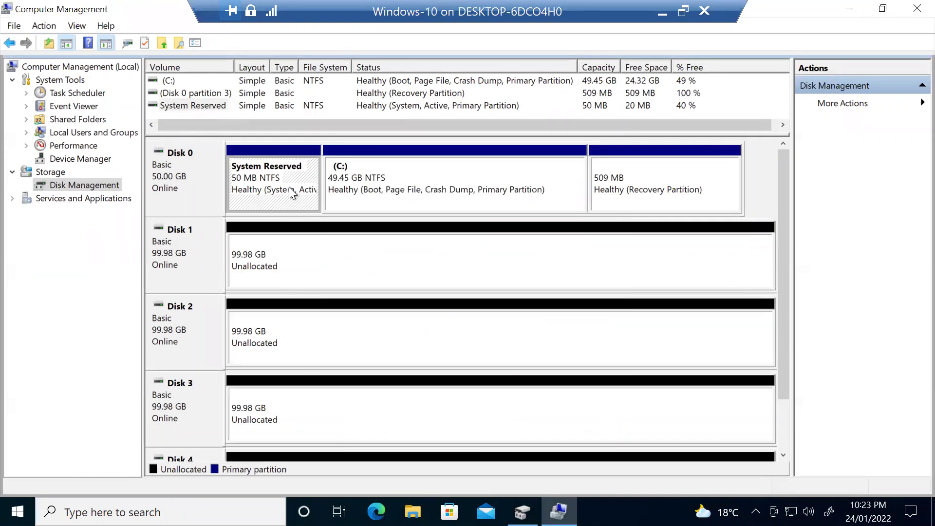
{"action": "right_click", "coordinate": [294, 172]}
{"action": "left_click", "coordinate": [252, 173]}
{"action": "right_click", "coordinate": [252, 174]}
{"action": "left_click", "coordinate": [253, 169]}
{"action": "left_click", "coordinate": [600, 182]}
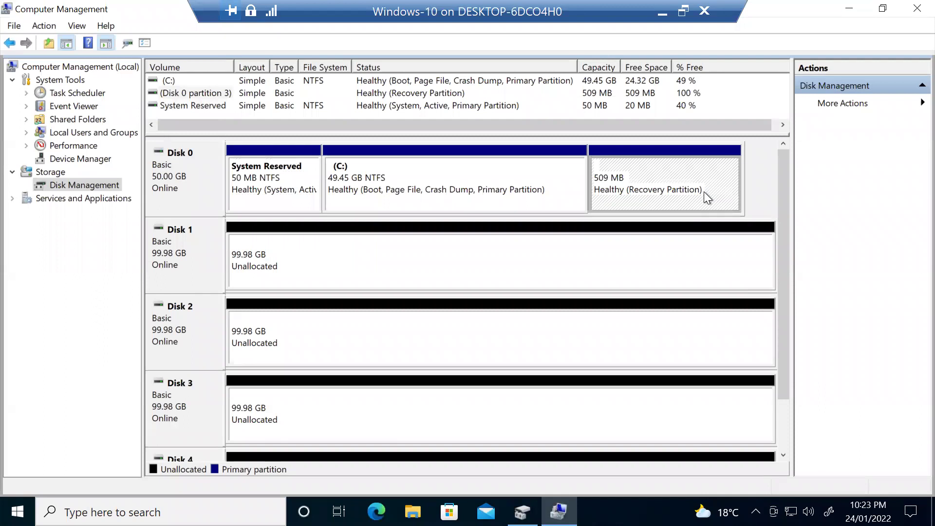
- Shrink the C: volume on Disk 0 by 24861 MB
{"action": "left_click", "coordinate": [417, 171]}
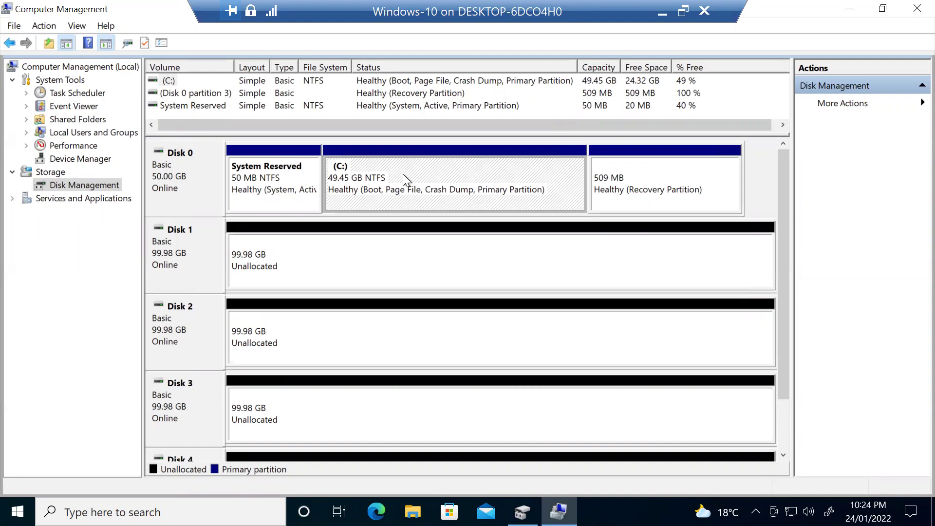
{"action": "right_click", "coordinate": [444, 175]}
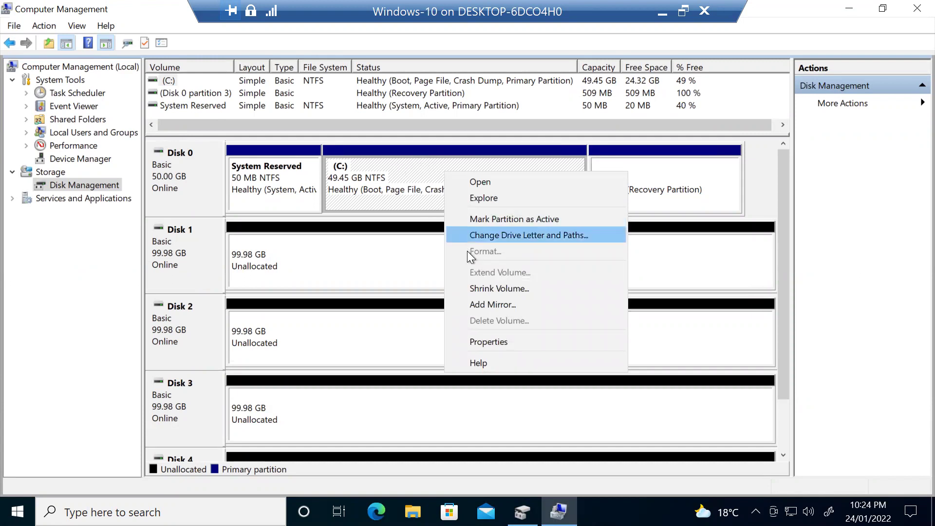
{"action": "left_click", "coordinate": [519, 291]}
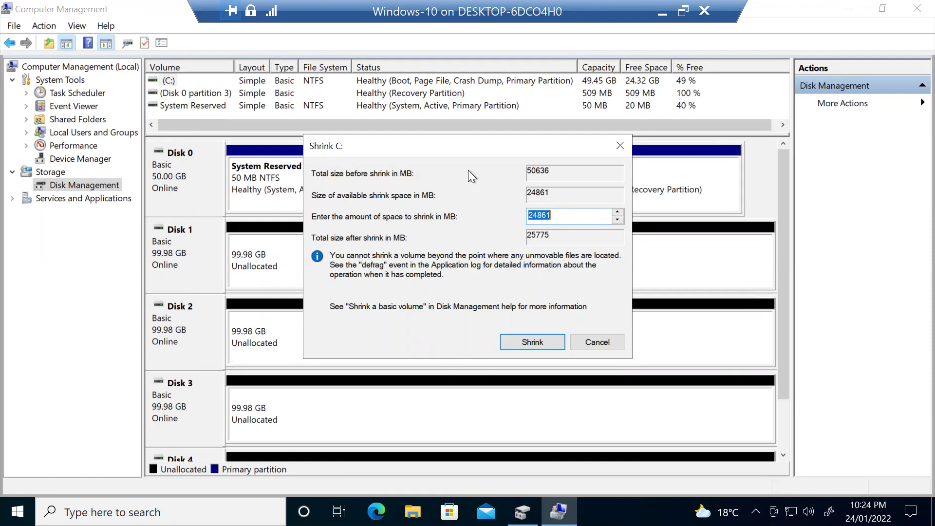
{"action": "left_click_drag", "start_coordinate": [475, 143], "coordinate": [489, 177]}
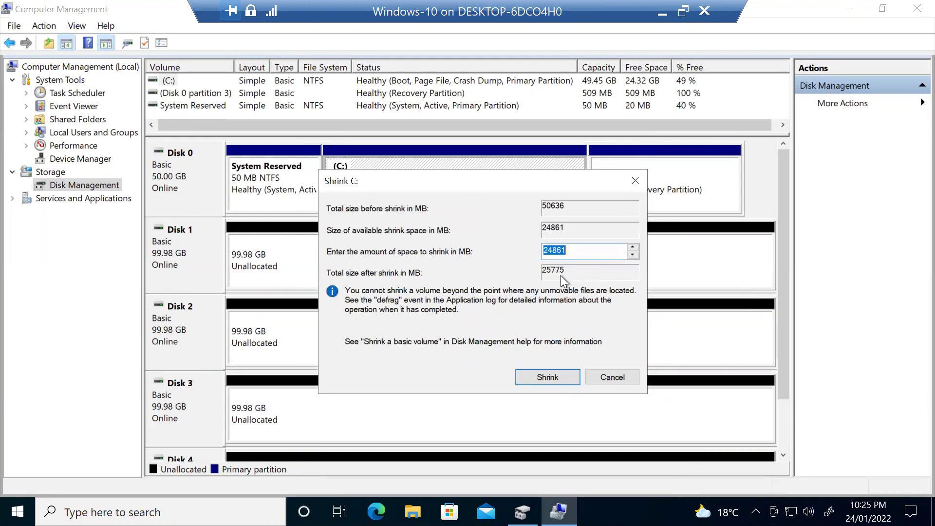
{"action": "left_click", "coordinate": [544, 377]}
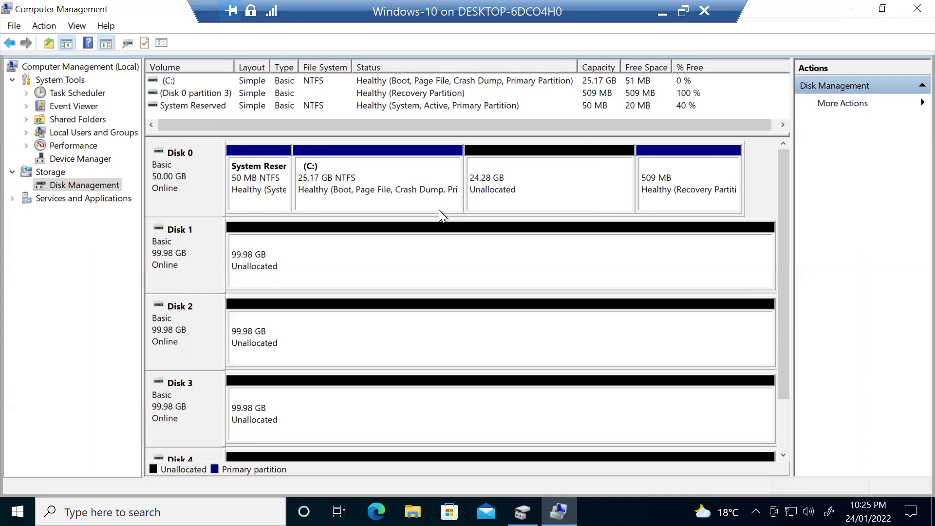
- Create a 10240 MB NTFS simple volume with drive letter D in the unallocated space on Disk 0
{"action": "right_click", "coordinate": [549, 190]}
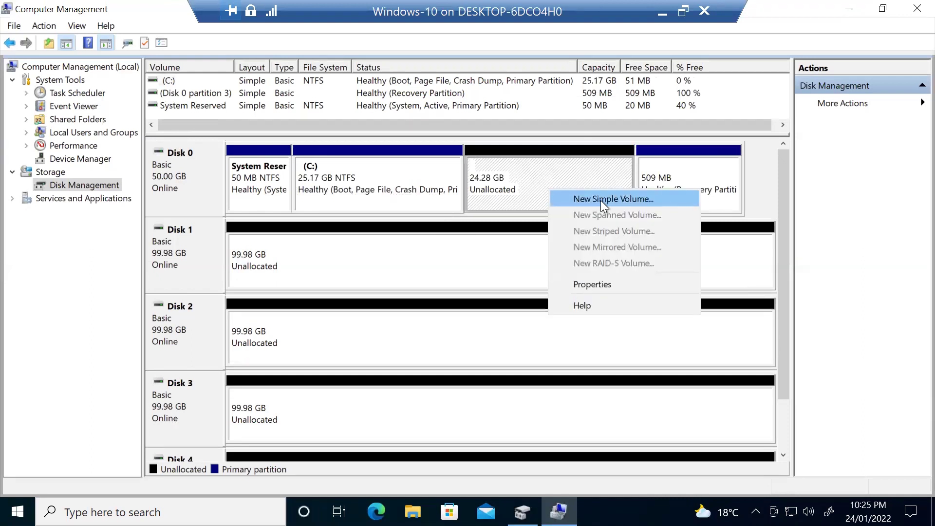
{"action": "left_click", "coordinate": [419, 197]}
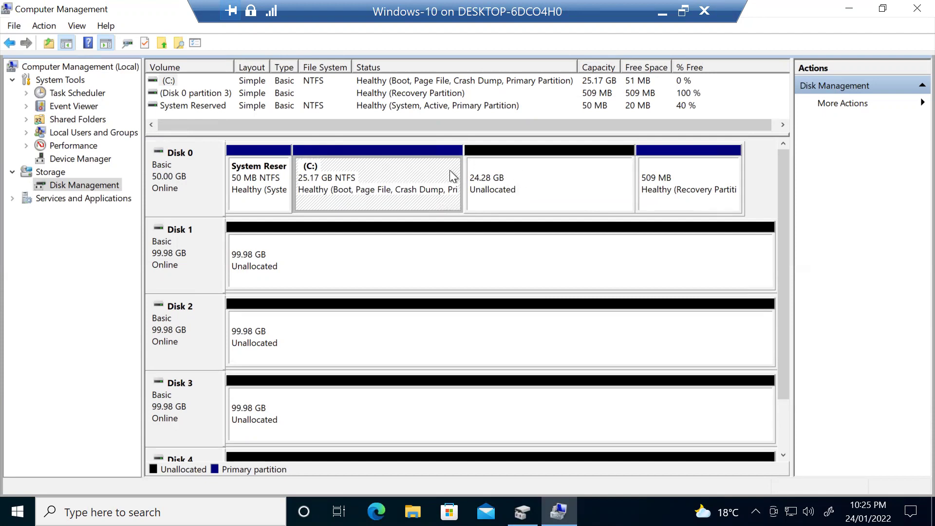
{"action": "left_click", "coordinate": [555, 168]}
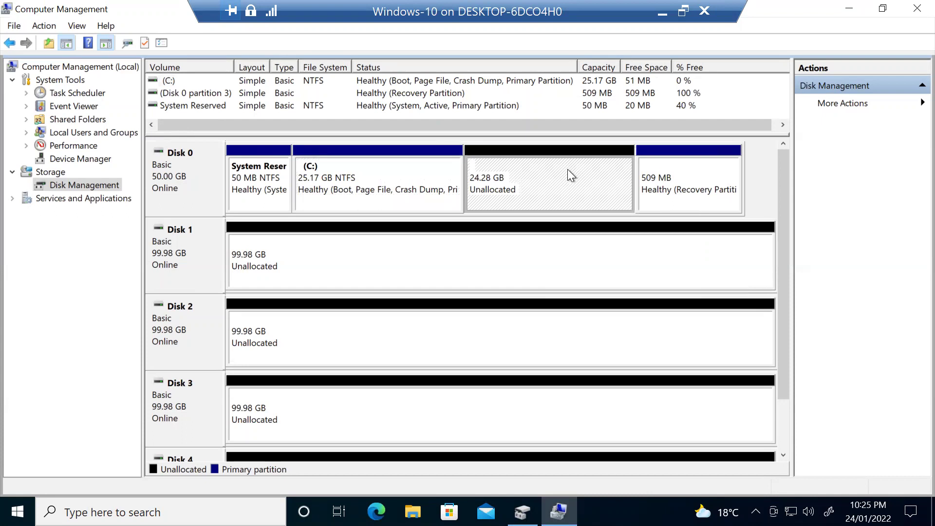
{"action": "right_click", "coordinate": [568, 168]}
{"action": "left_click", "coordinate": [597, 177]}
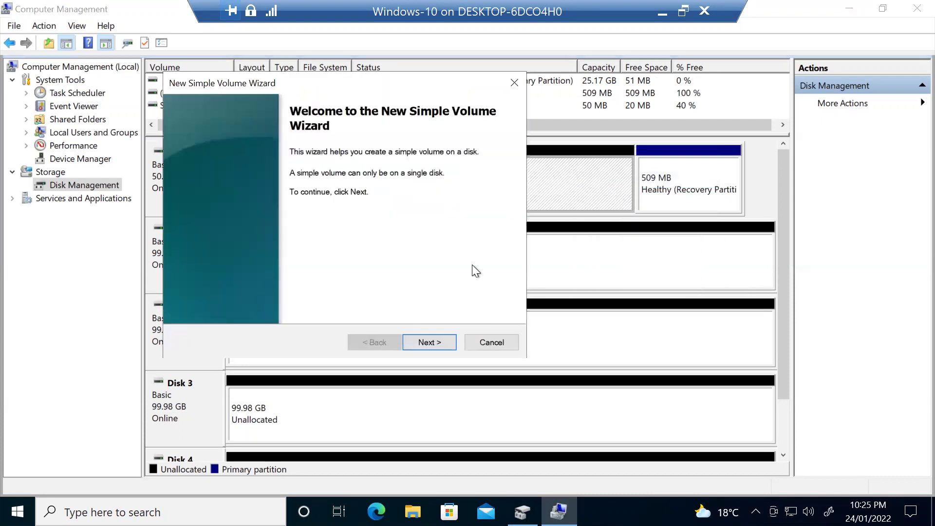
{"action": "left_click", "coordinate": [431, 342]}
{"action": "type", "text": "10240"}
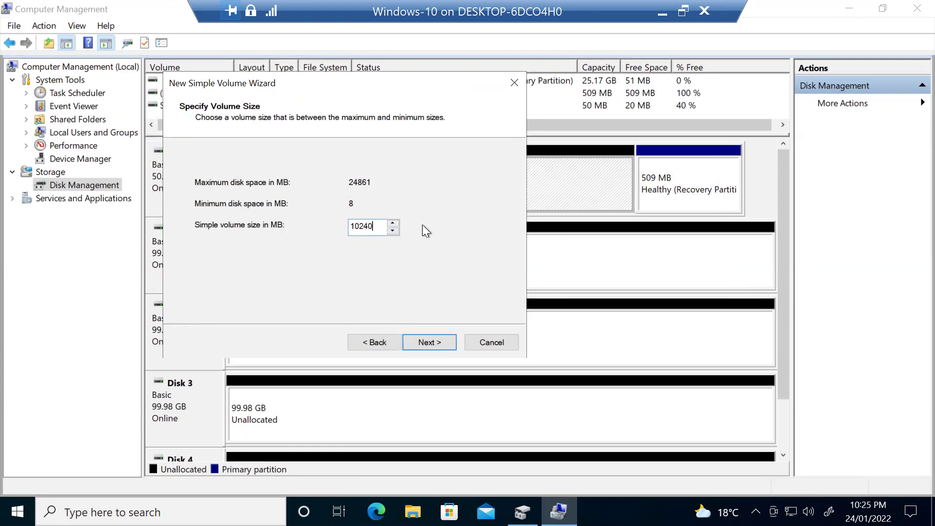
{"action": "left_click", "coordinate": [429, 343]}
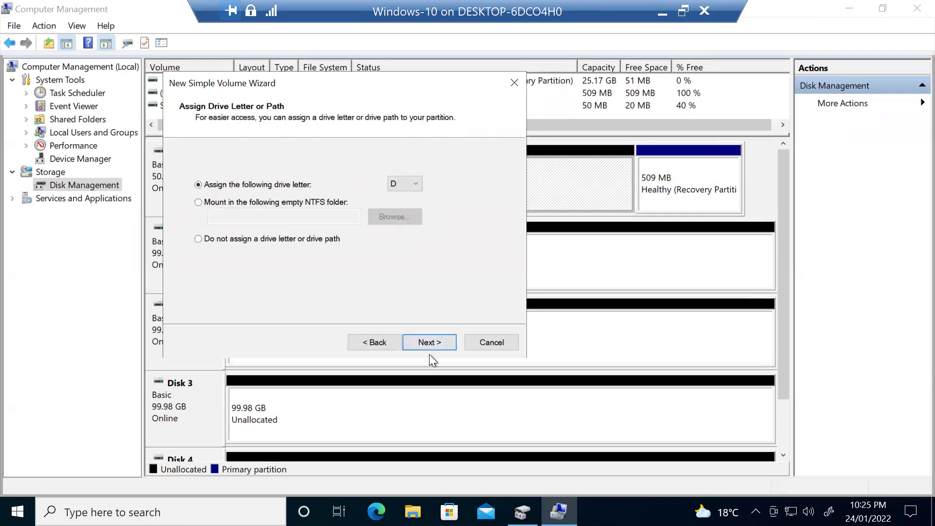
{"action": "left_click", "coordinate": [431, 343]}
{"action": "left_click", "coordinate": [432, 342]}
{"action": "left_click", "coordinate": [431, 343]}
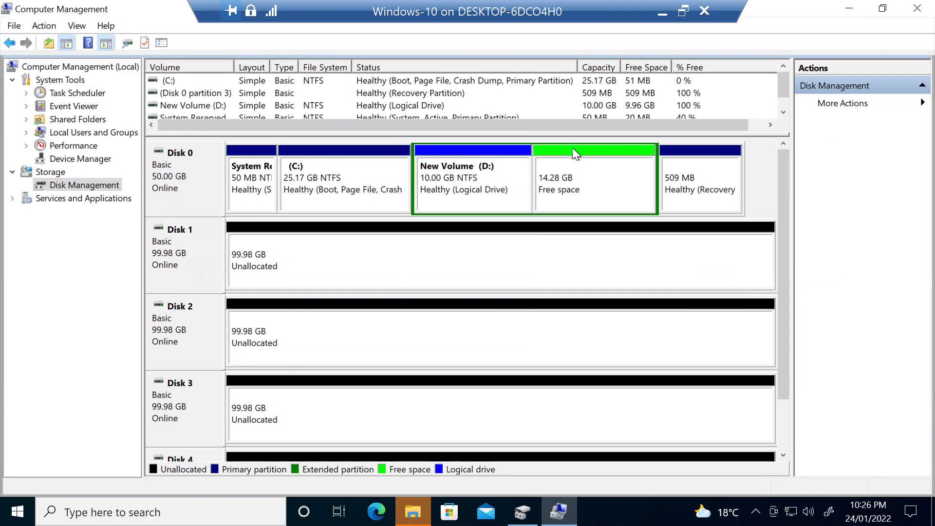
- Delete the New Volume (D:) logical drive from Disk 0
{"action": "left_click", "coordinate": [349, 168]}
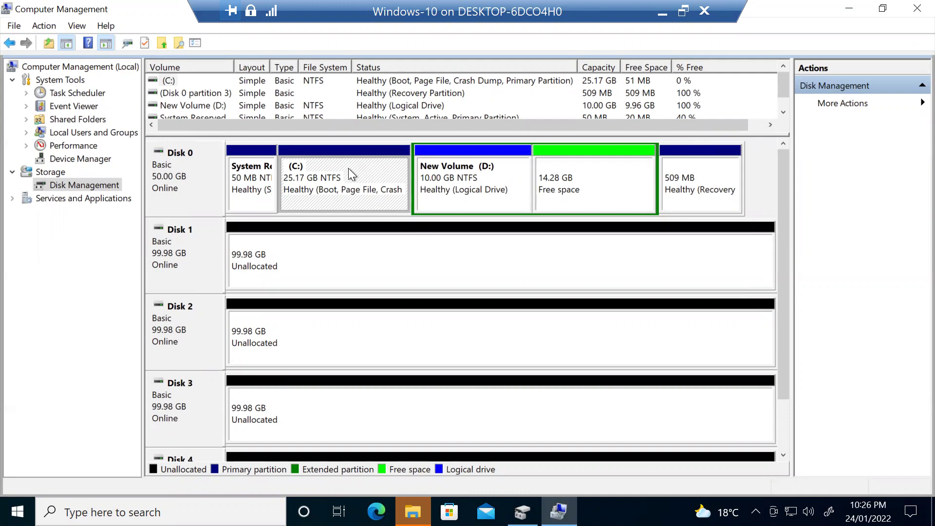
{"action": "right_click", "coordinate": [570, 174]}
{"action": "right_click", "coordinate": [490, 184]}
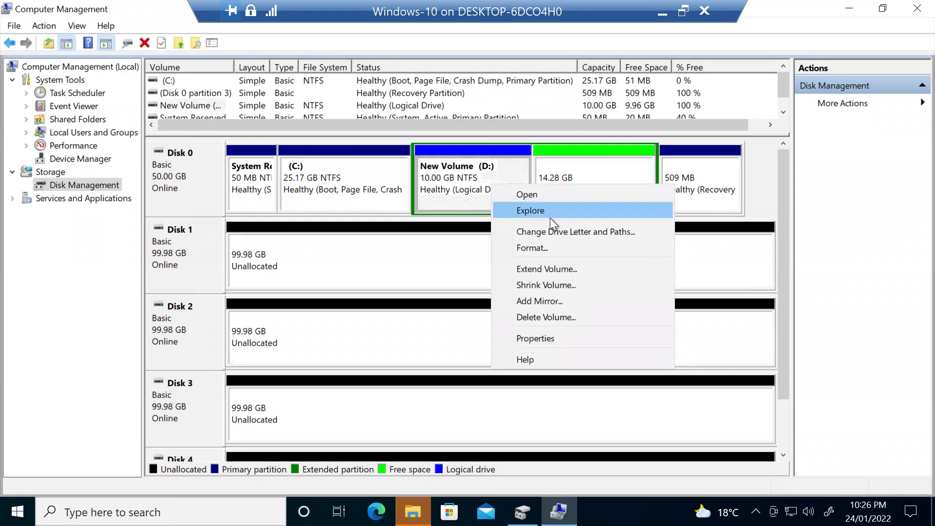
{"action": "left_click", "coordinate": [563, 319]}
{"action": "left_click", "coordinate": [528, 349]}
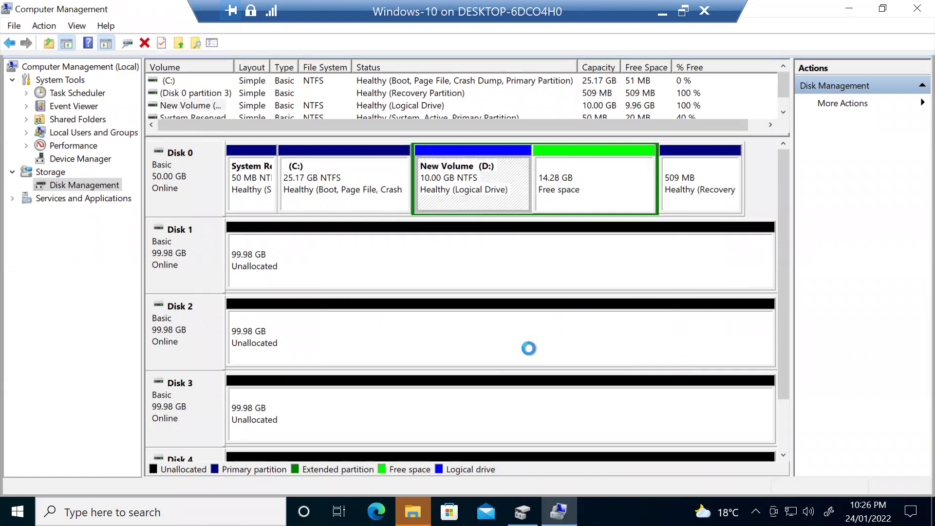
- Delete the empty extended partition on Disk 0 to turn its free space into unallocated space
{"action": "right_click", "coordinate": [543, 181]}
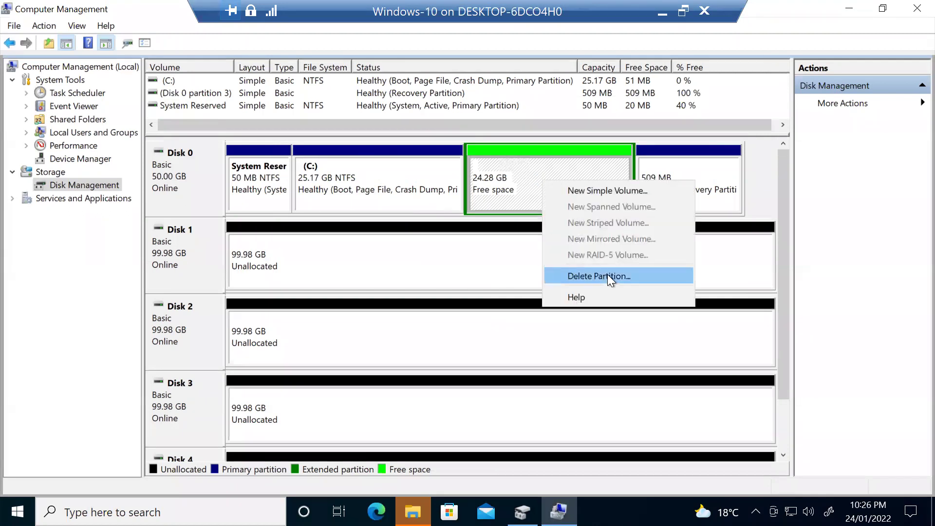
{"action": "left_click", "coordinate": [609, 276]}
{"action": "left_click", "coordinate": [520, 356]}
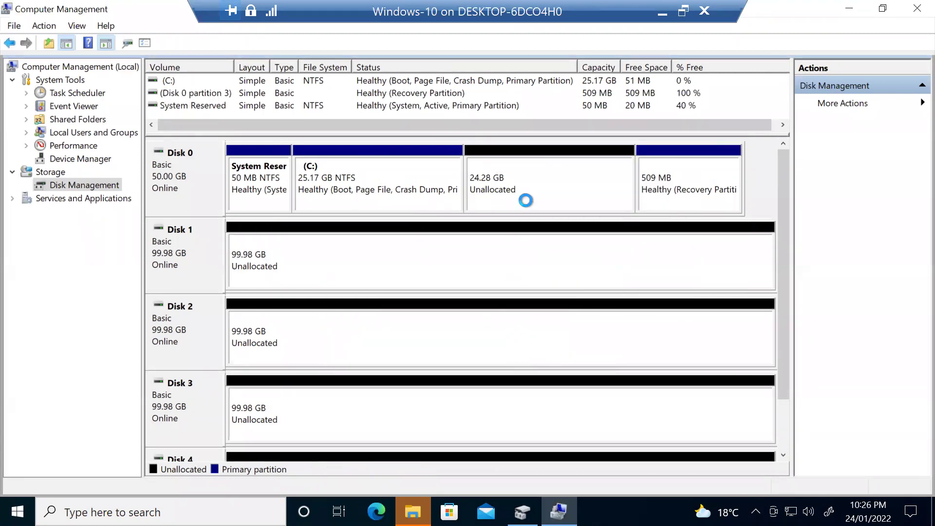
- Extend the C: volume with all 24861 MB of the unallocated space on Disk 0
{"action": "left_click", "coordinate": [416, 171]}
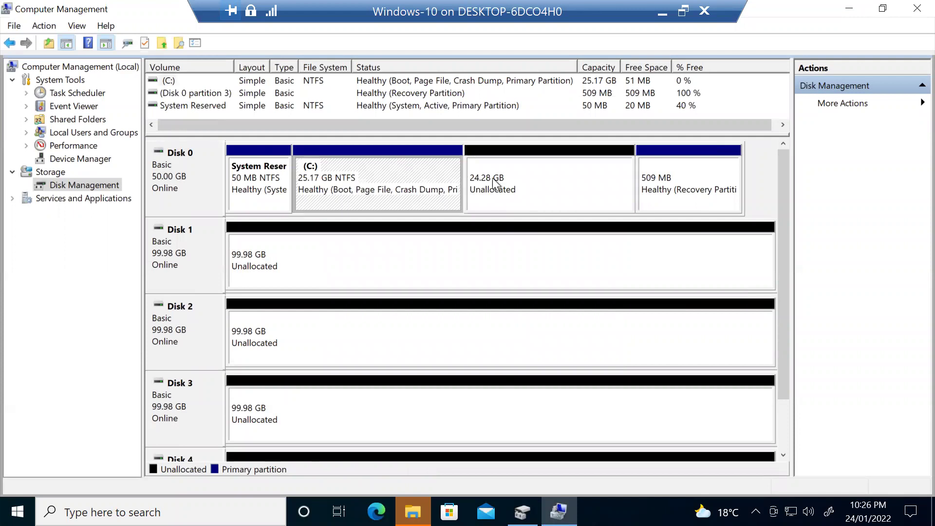
{"action": "right_click", "coordinate": [448, 170]}
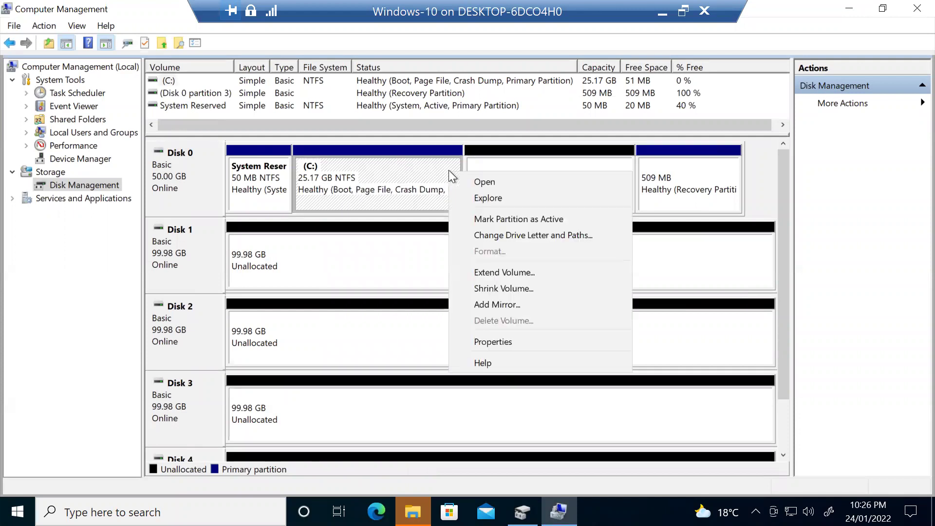
{"action": "left_click", "coordinate": [527, 270]}
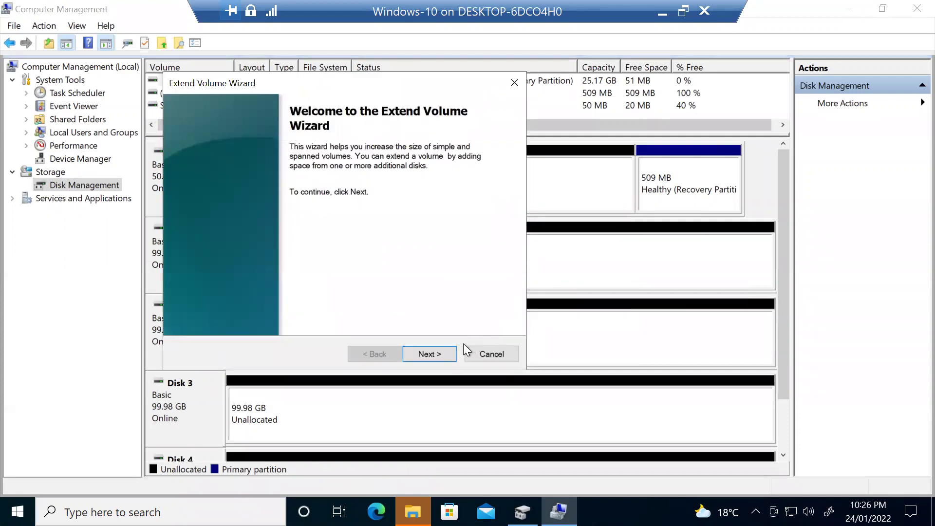
{"action": "left_click", "coordinate": [435, 349]}
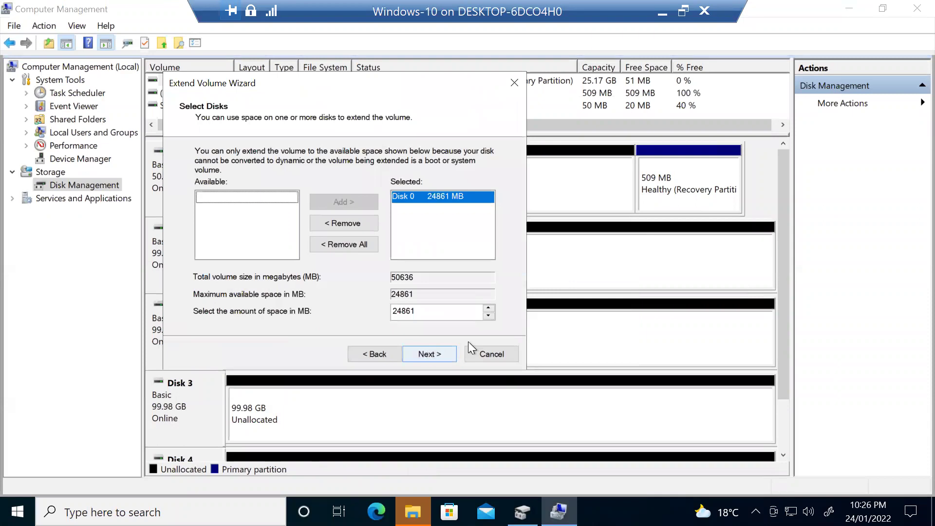
{"action": "left_click", "coordinate": [431, 354]}
{"action": "left_click", "coordinate": [430, 352]}
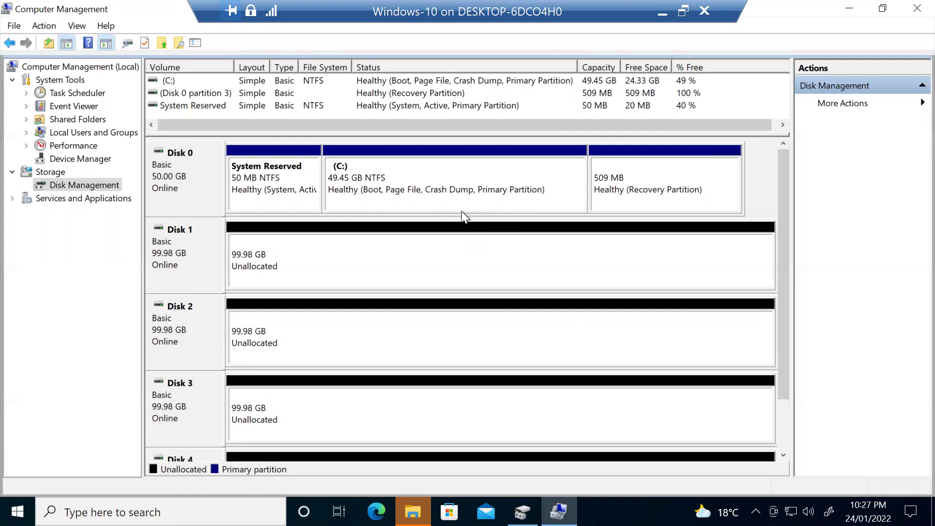
{"action": "left_click", "coordinate": [451, 163]}
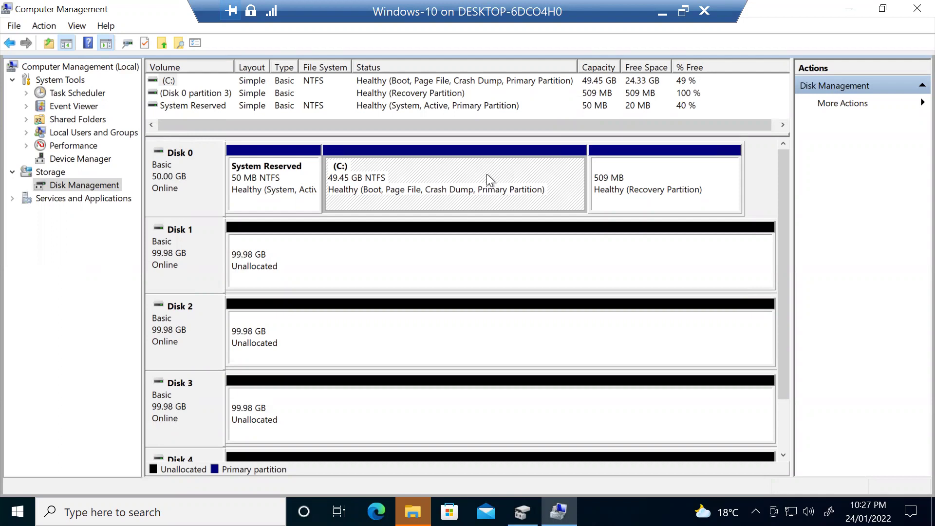
- Examine the disk-level operations available for Disk 0 and for the unallocated Disk 1
{"action": "right_click", "coordinate": [203, 171]}
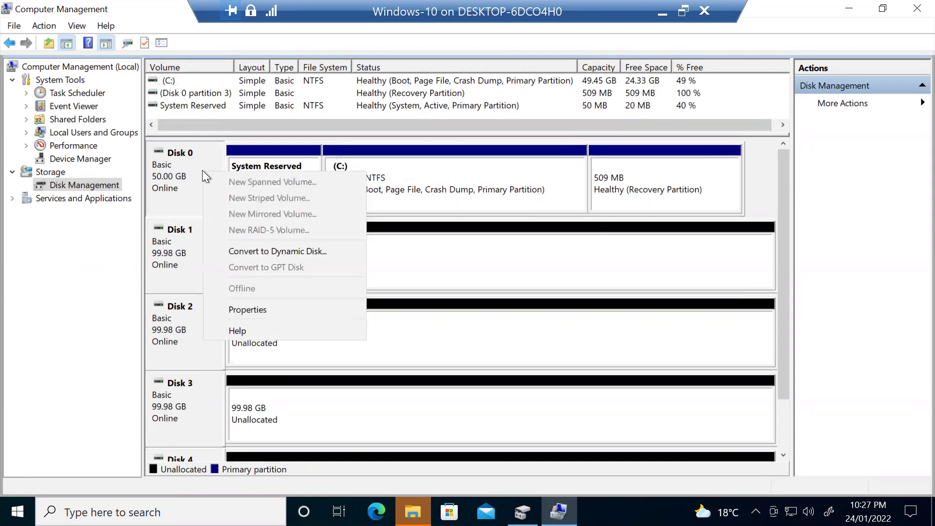
{"action": "left_click", "coordinate": [641, 182]}
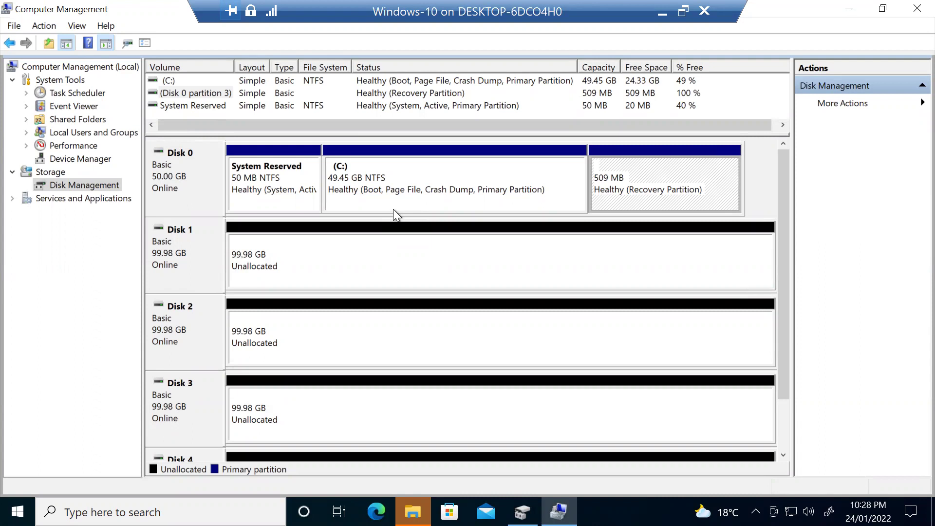
{"action": "left_click", "coordinate": [177, 255]}
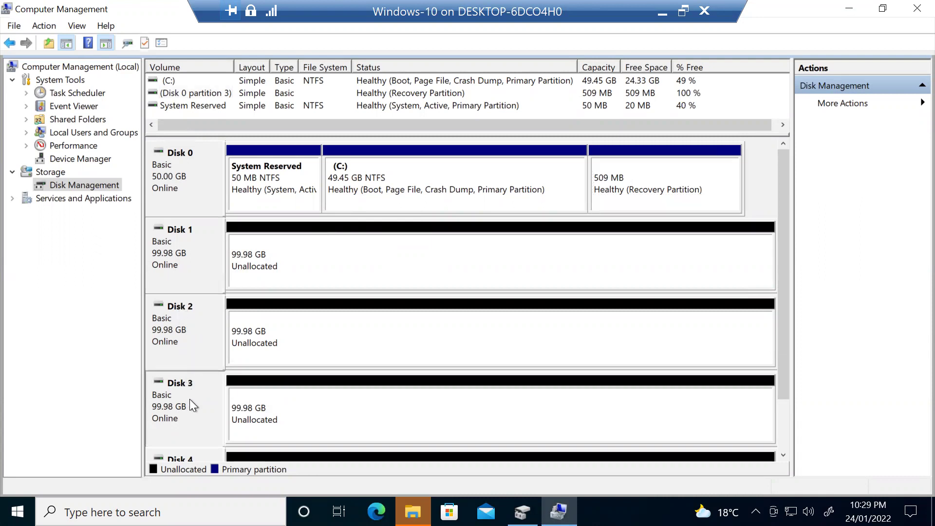
{"action": "left_click", "coordinate": [185, 267]}
{"action": "left_click", "coordinate": [201, 415]}
{"action": "left_click", "coordinate": [215, 275]}
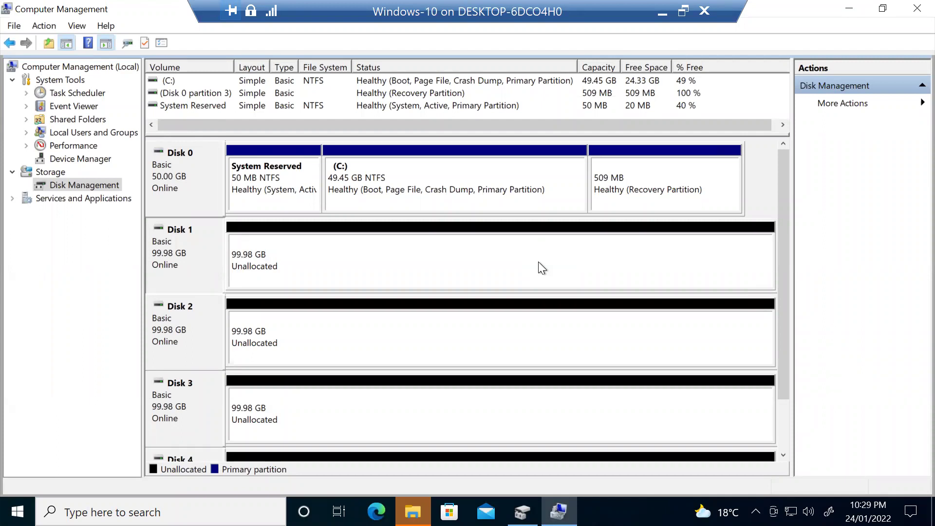
{"action": "right_click", "coordinate": [210, 255]}
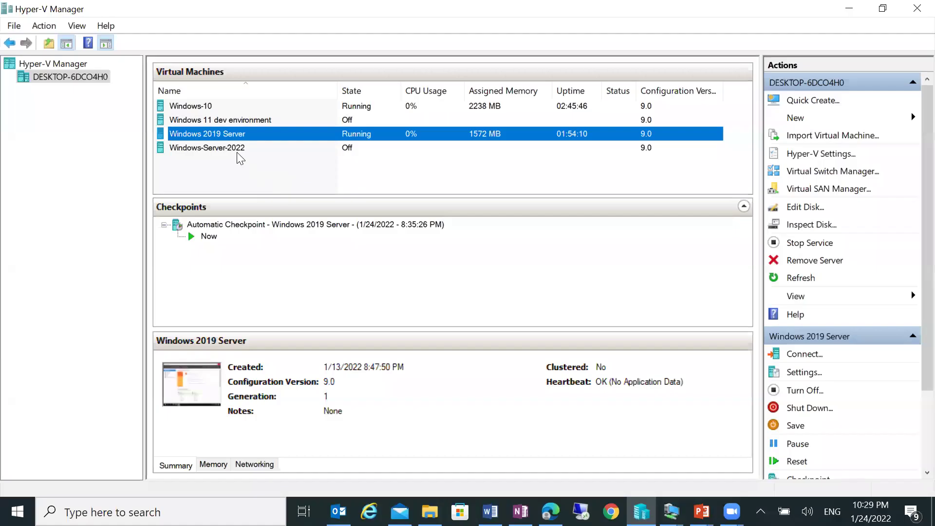
- Switch to Hyper-V Manager and connect full screen to the Windows 2019 Server virtual machine
{"action": "right_click", "coordinate": [228, 134]}
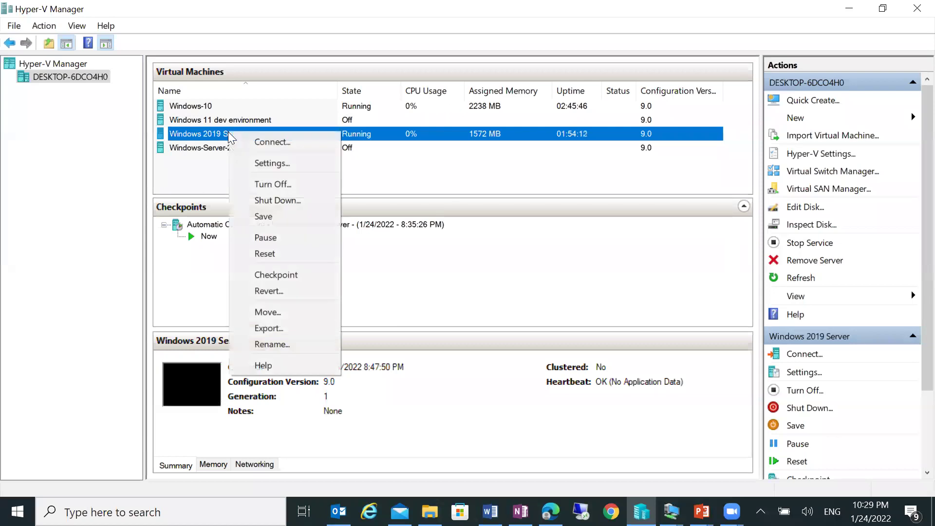
{"action": "left_click", "coordinate": [271, 142]}
{"action": "left_click", "coordinate": [724, 9]}
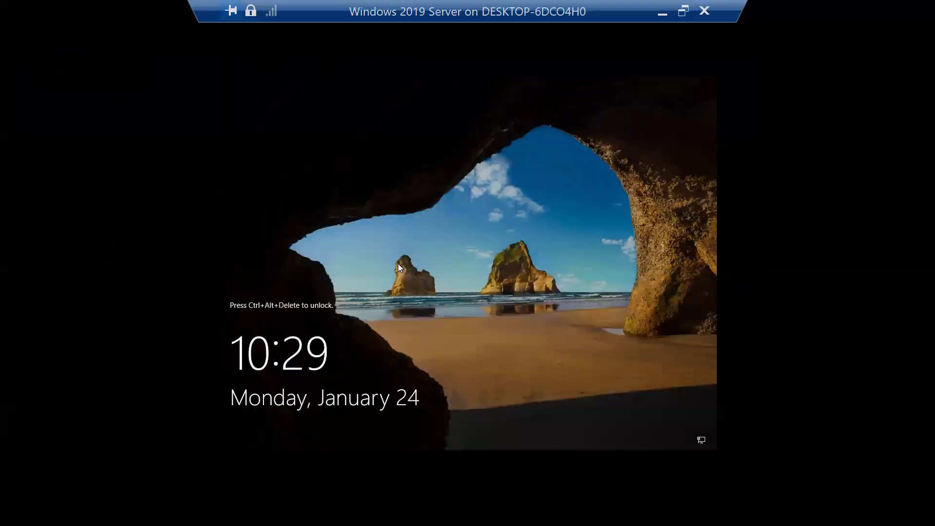
- Restore the connection to a window, unlock the Windows 2019 Server session, and sign in with the account password
{"action": "double_click", "coordinate": [497, 16]}
{"action": "left_click", "coordinate": [73, 28]}
{"action": "left_click", "coordinate": [74, 28]}
{"action": "left_click", "coordinate": [74, 28]}
{"action": "left_click", "coordinate": [107, 42]}
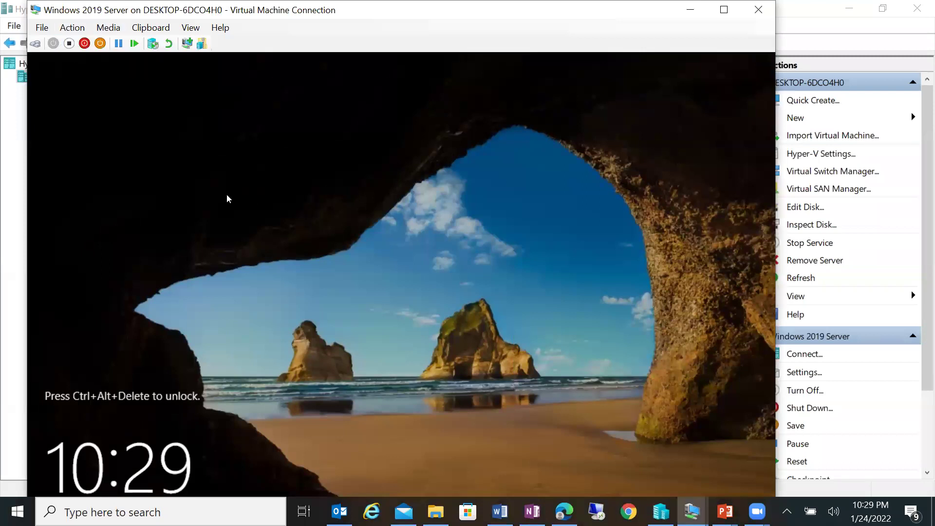
{"action": "type", "text": "•••••••"}
{"action": "key", "text": "Return"}
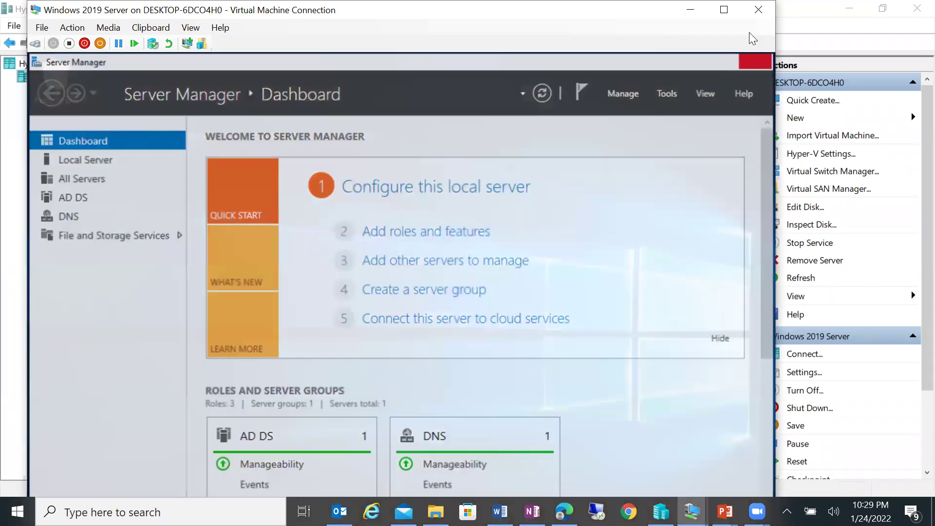
- Close Server Manager and launch Computer Management (compmgmt) on the full-screen Windows 2019 Server
{"action": "left_click", "coordinate": [755, 62]}
{"action": "left_click", "coordinate": [724, 9]}
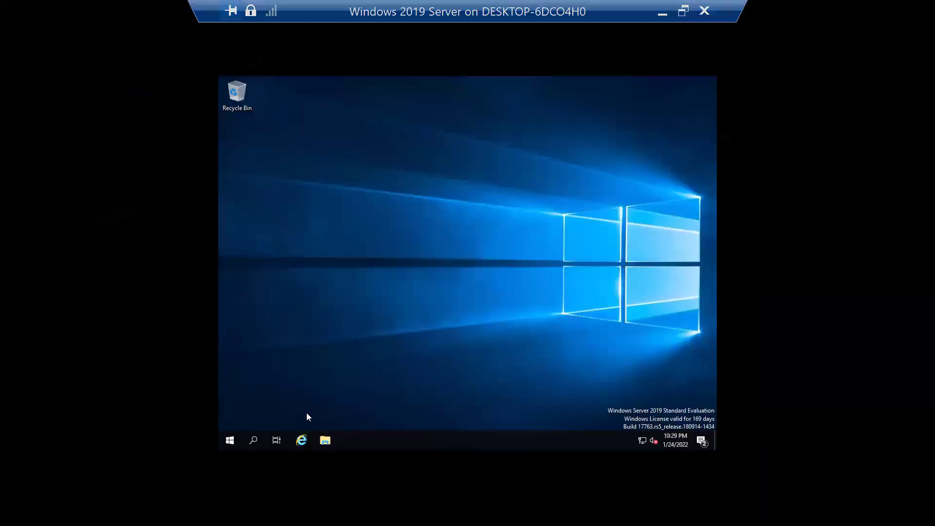
{"action": "left_click", "coordinate": [246, 440]}
{"action": "type", "text": "c"}
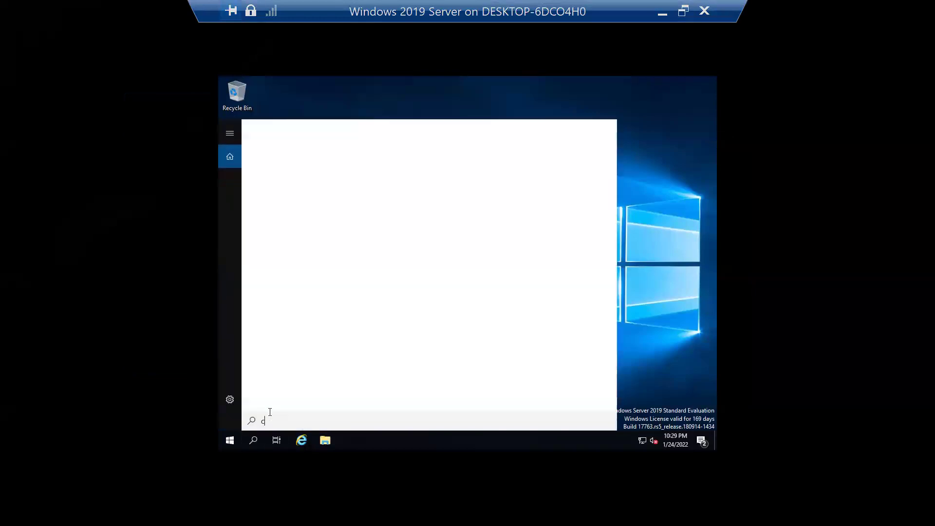
{"action": "type", "text": "ompmgmt"}
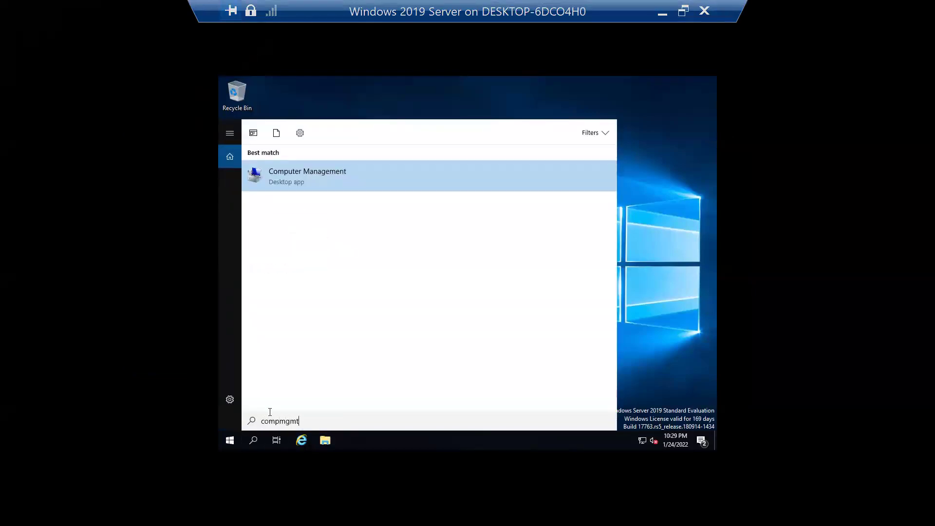
{"action": "key", "text": "Return"}
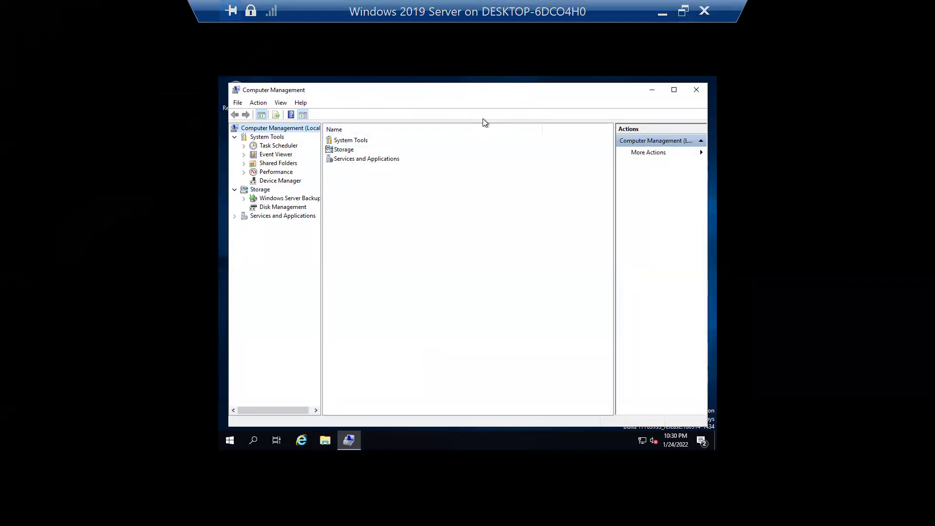
- Minimize the Windows 2019 Server virtual machine connection and launch Remote Desktop Connection (mstsc) on the host
{"action": "left_click", "coordinate": [682, 11]}
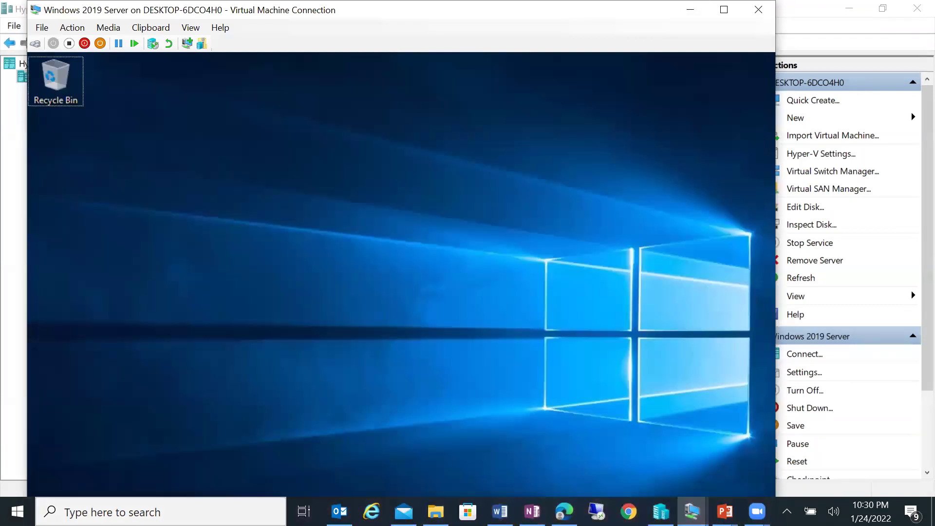
{"action": "left_click", "coordinate": [690, 10]}
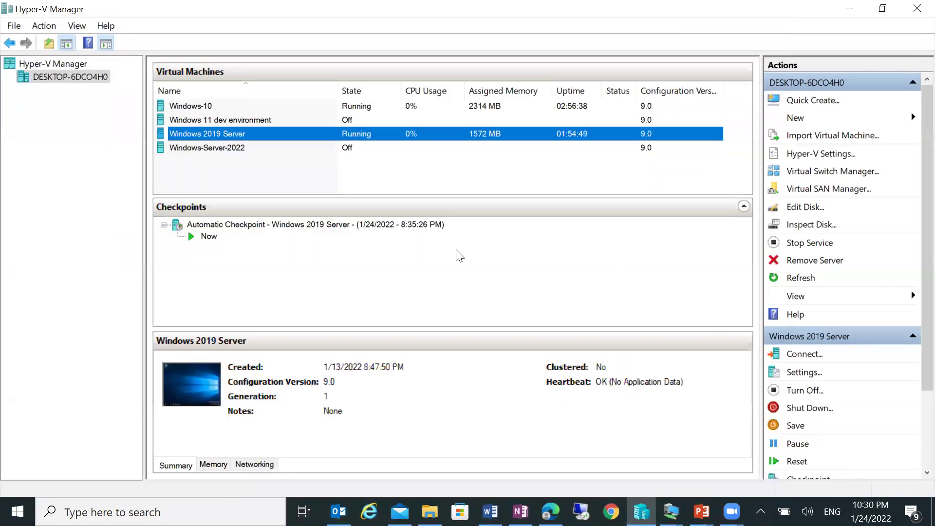
{"action": "key", "text": "super+r"}
{"action": "type", "text": "mstsc"}
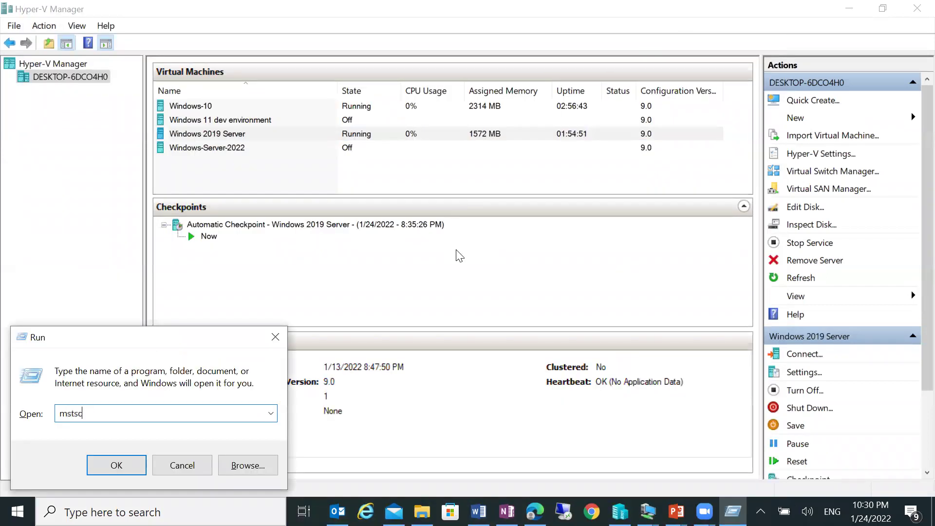
{"action": "key", "text": "Return"}
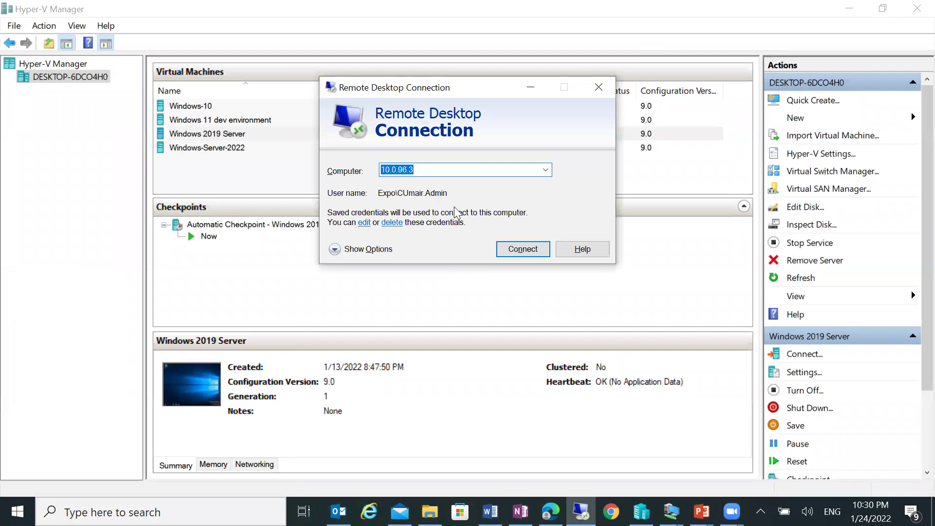
- Replace the computer address with 192.168.3.100 and connect to that server by Remote Desktop
{"action": "left_click_drag", "start_coordinate": [398, 170], "coordinate": [456, 167]}
{"action": "key", "text": "BackSpace"}
{"action": "key", "text": "BackSpace"}
{"action": "key", "text": "BackSpace"}
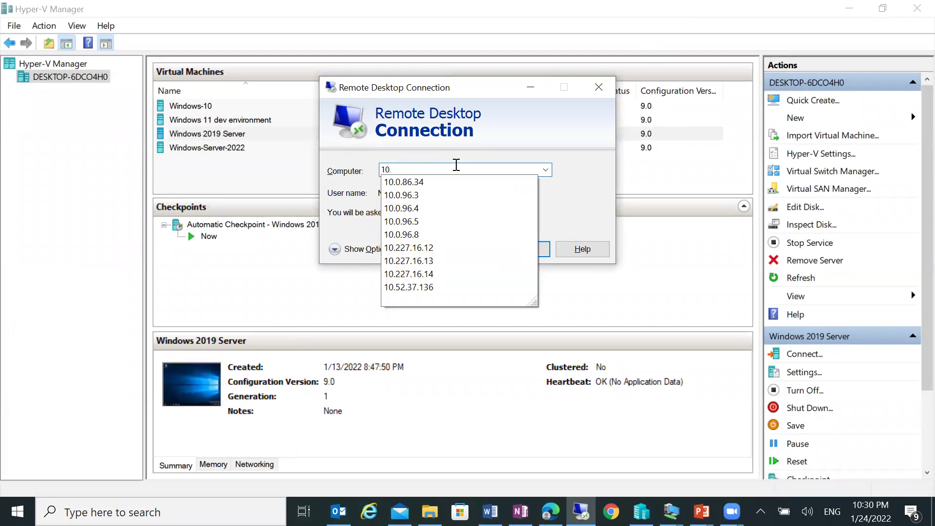
{"action": "key", "text": "BackSpace"}
{"action": "type", "text": "92.168.3.100"}
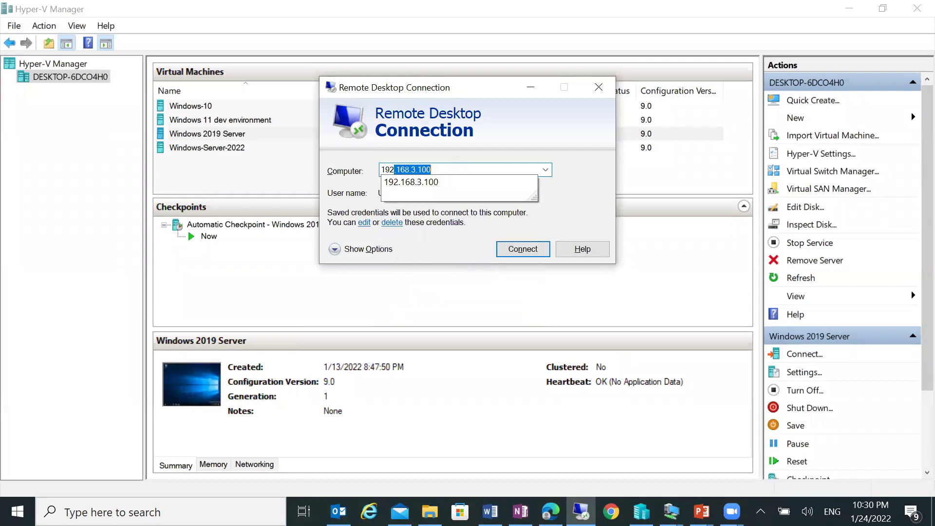
{"action": "left_click", "coordinate": [444, 185]}
{"action": "left_click", "coordinate": [523, 249]}
{"action": "left_click", "coordinate": [560, 251]}
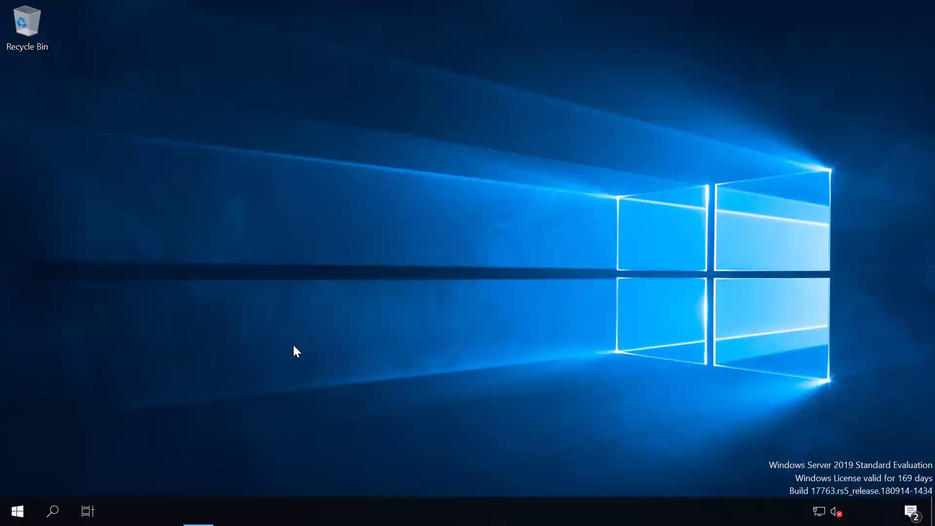
- Show Disk Management in a maximized Computer Management window on the server, enlarge the disk area, and display the operations for Disk 1
{"action": "mouse_move", "coordinate": [428, 4]}
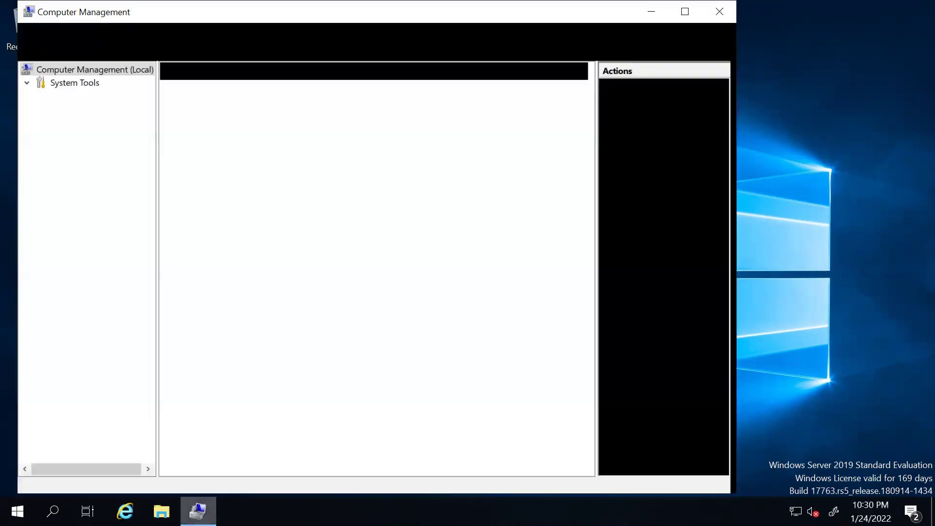
{"action": "double_click", "coordinate": [684, 13]}
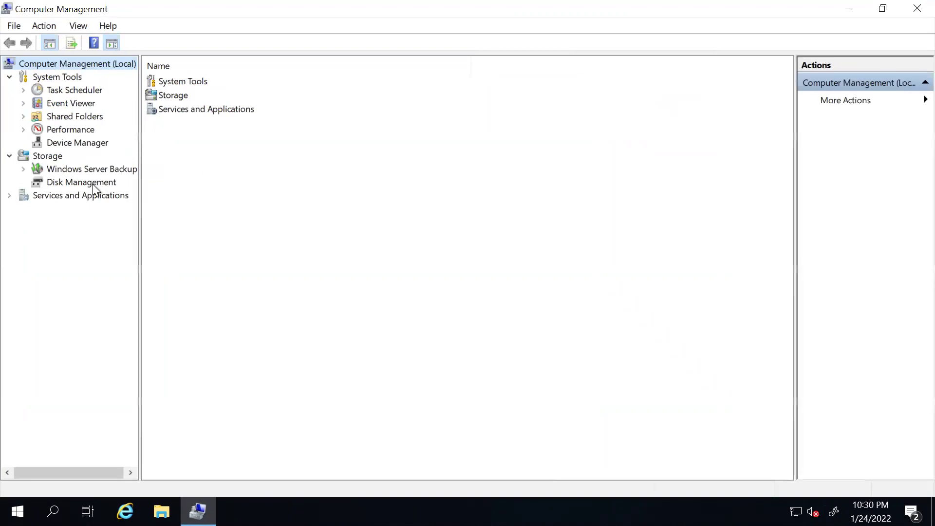
{"action": "left_click", "coordinate": [91, 183]}
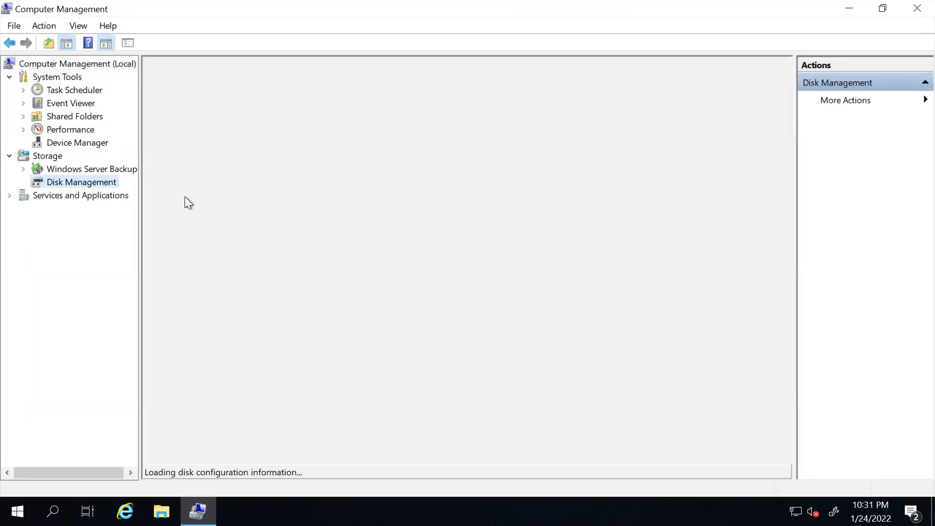
{"action": "left_click_drag", "start_coordinate": [170, 268], "coordinate": [209, 105]}
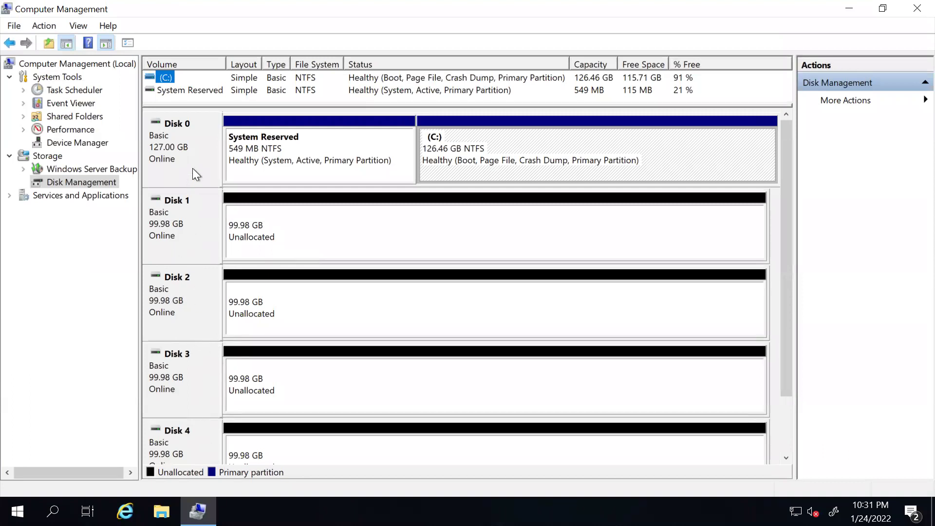
{"action": "right_click", "coordinate": [192, 211]}
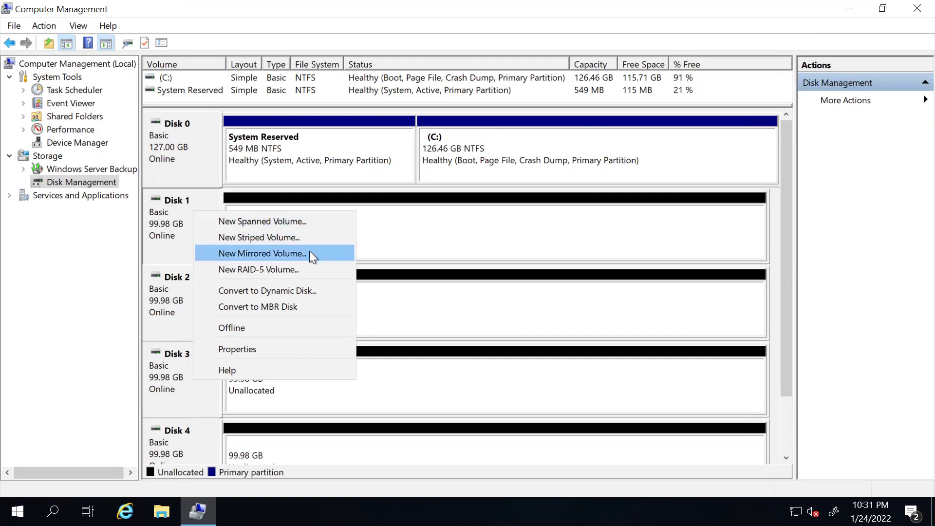
- Minimize the Remote Desktop session and switch back to the Windows-10 virtual machine
{"action": "mouse_move", "coordinate": [523, 3]}
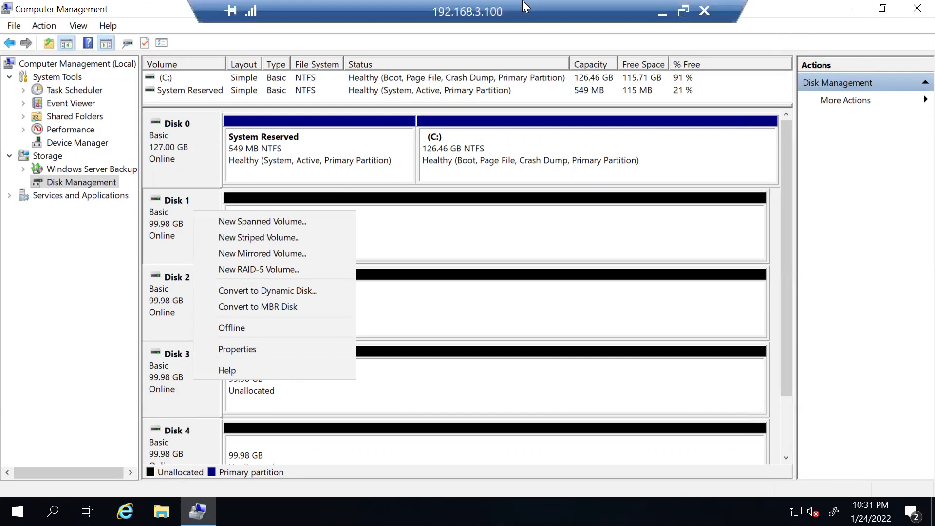
{"action": "left_click", "coordinate": [662, 14]}
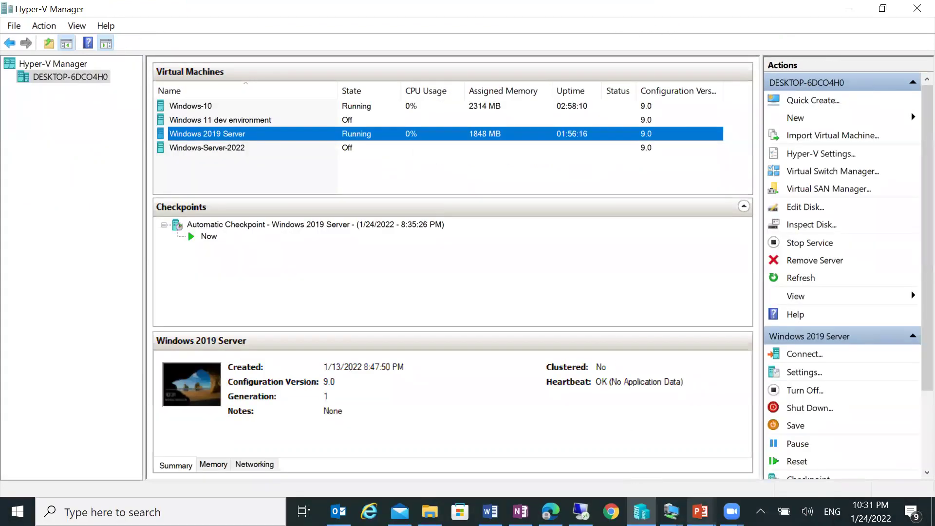
{"action": "left_click", "coordinate": [729, 473]}
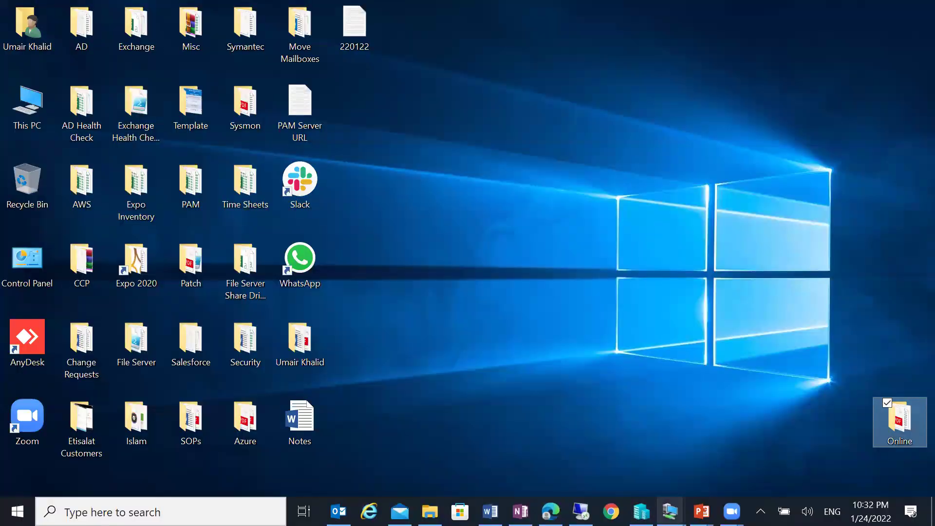
{"action": "mouse_move", "coordinate": [670, 511]}
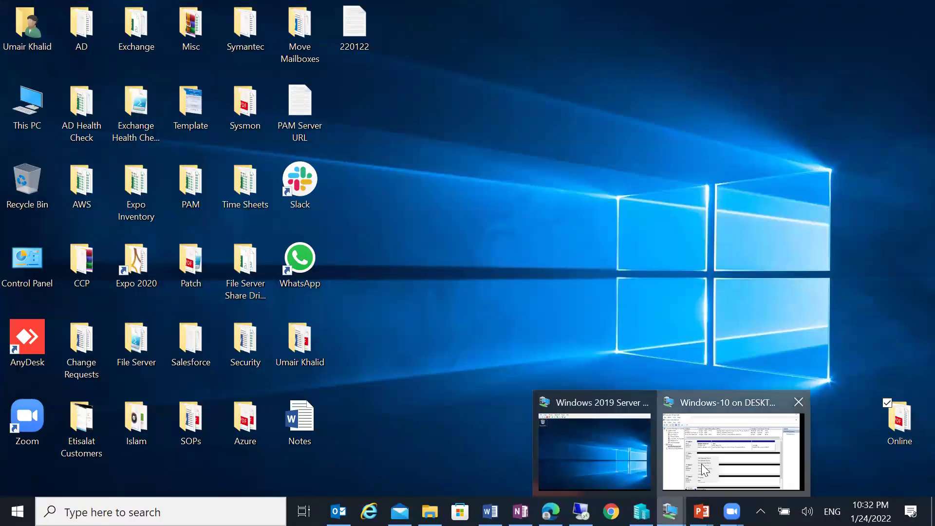
{"action": "left_click", "coordinate": [730, 450]}
- Inspect the policies and volume information in Disk 1's properties, then close them without changes
{"action": "right_click", "coordinate": [175, 253]}
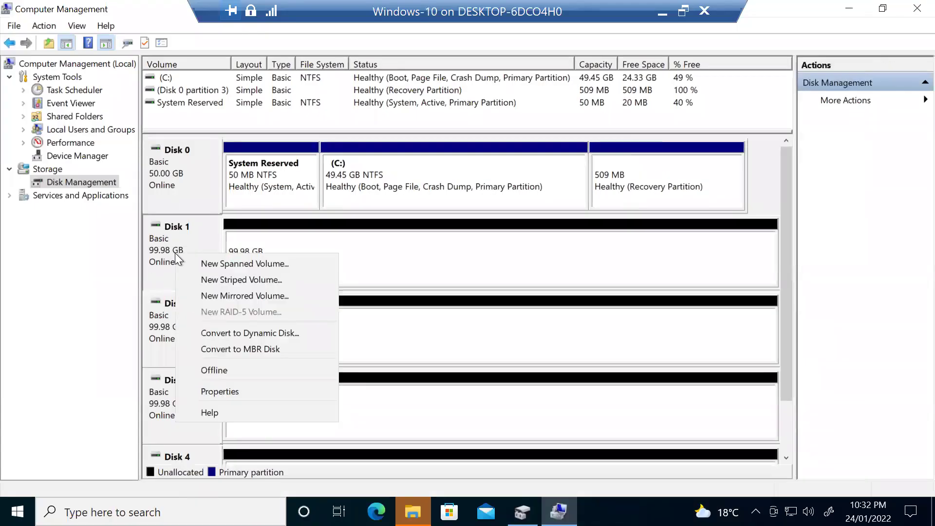
{"action": "left_click", "coordinate": [226, 390]}
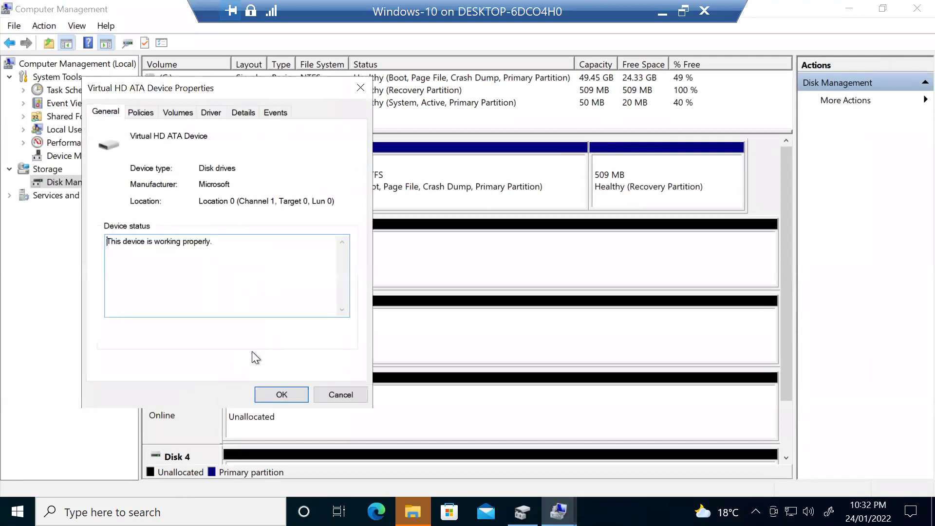
{"action": "left_click", "coordinate": [151, 112]}
{"action": "left_click", "coordinate": [178, 112]}
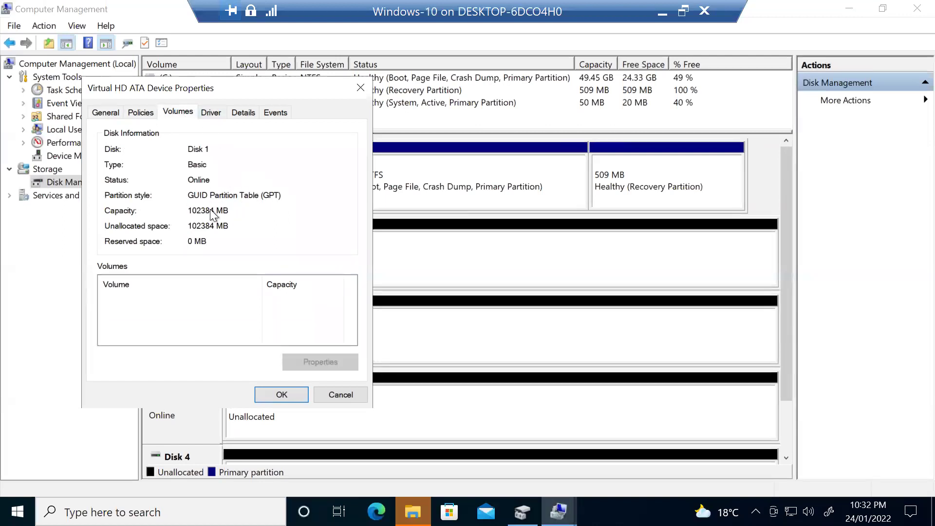
{"action": "left_click", "coordinate": [329, 393]}
- Take Disk 1 offline and bring it back online
{"action": "right_click", "coordinate": [201, 261]}
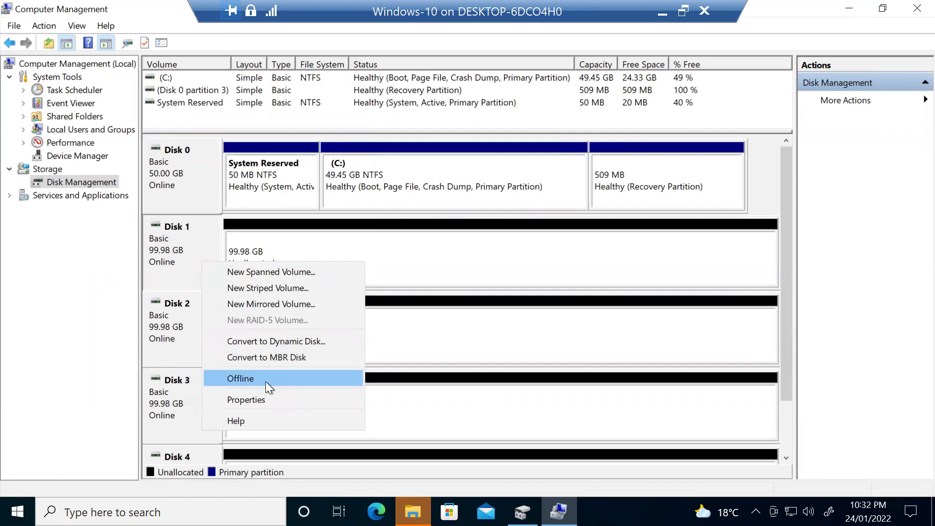
{"action": "left_click", "coordinate": [265, 381]}
{"action": "right_click", "coordinate": [206, 254]}
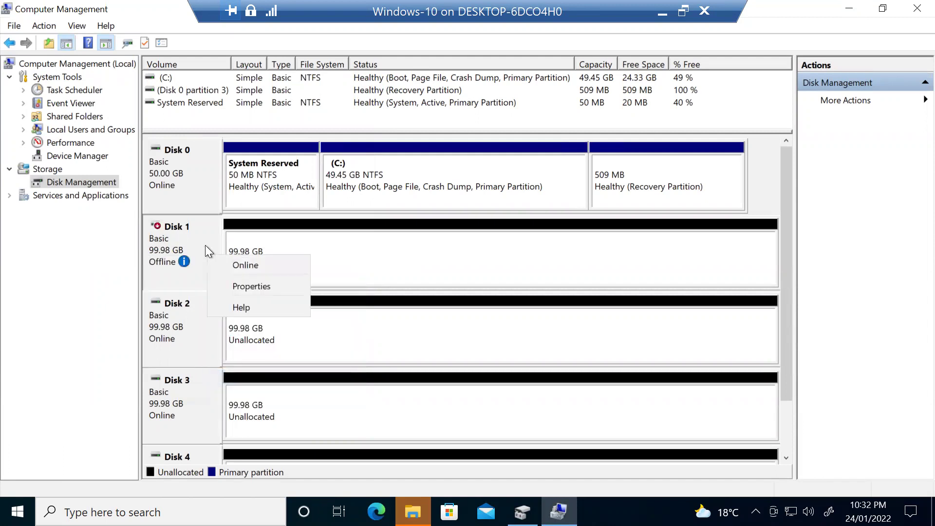
{"action": "left_click", "coordinate": [249, 263]}
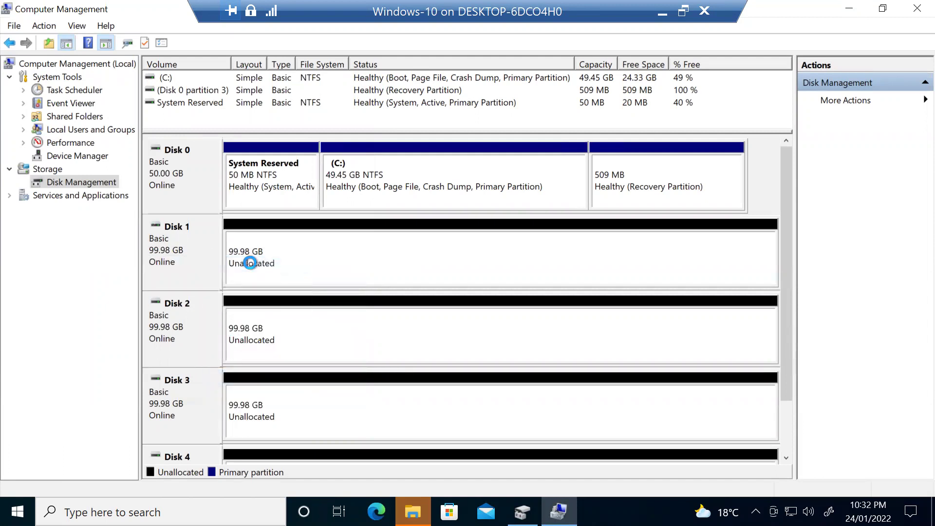
- Show the operations for Disk 1 and inspect the volume information in its properties, then close them without changes
{"action": "right_click", "coordinate": [198, 254]}
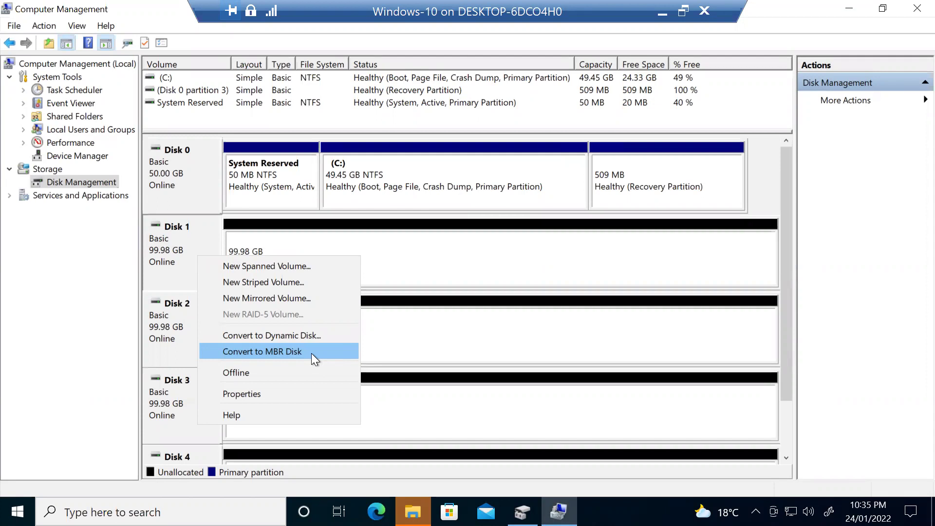
{"action": "left_click", "coordinate": [177, 259]}
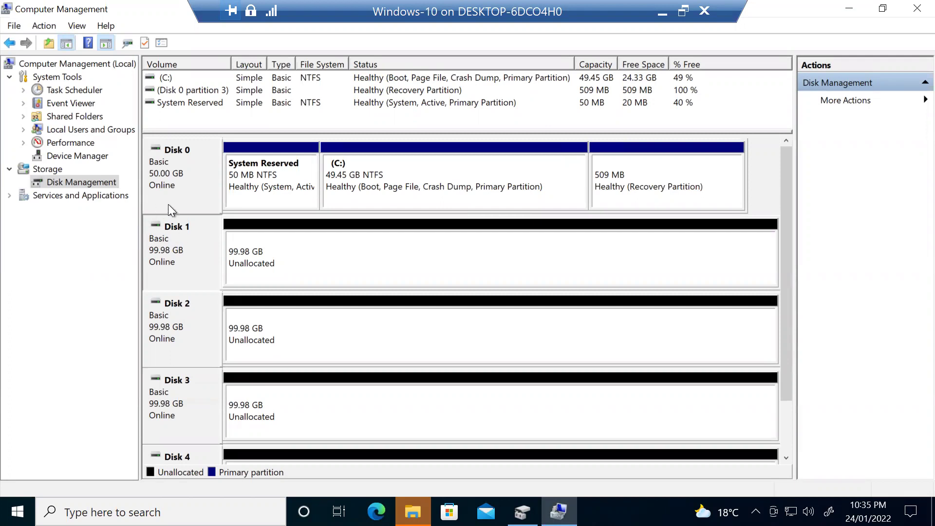
{"action": "right_click", "coordinate": [176, 250]}
{"action": "left_click", "coordinate": [225, 385]}
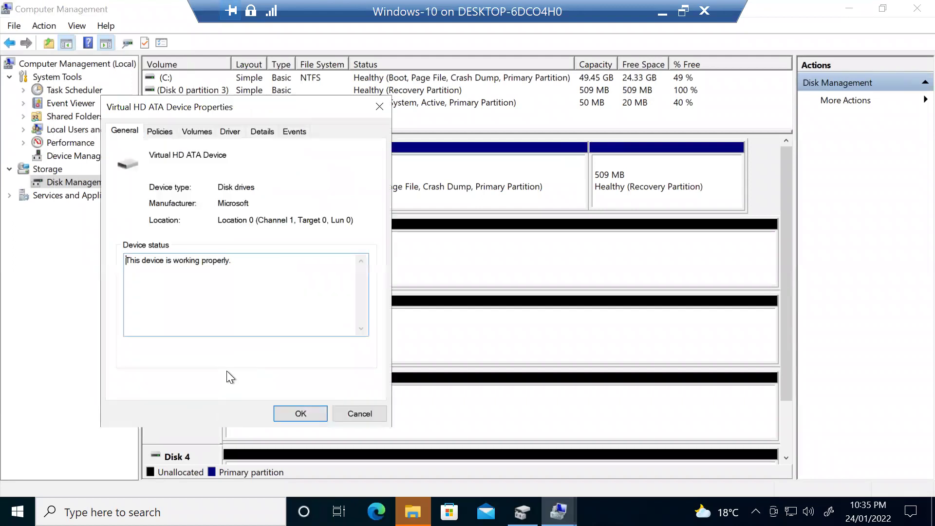
{"action": "left_click", "coordinate": [199, 131]}
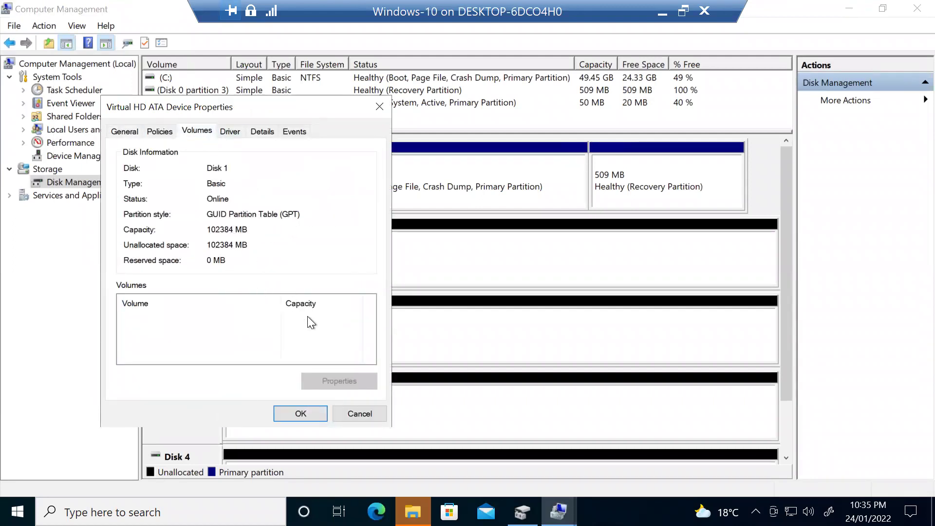
{"action": "left_click", "coordinate": [346, 415]}
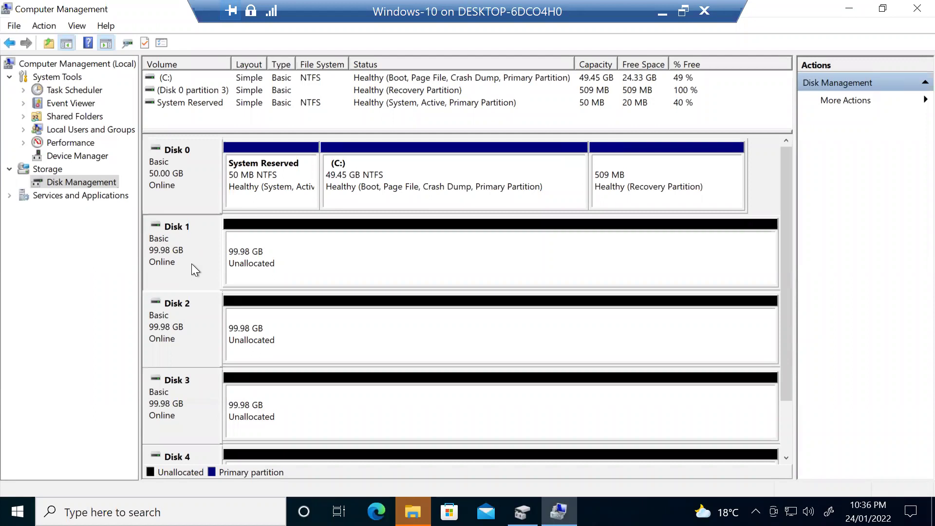
- Inspect the policies and volume information in Disk 0's properties, then close them without changes
{"action": "left_click", "coordinate": [189, 180]}
{"action": "right_click", "coordinate": [189, 178]}
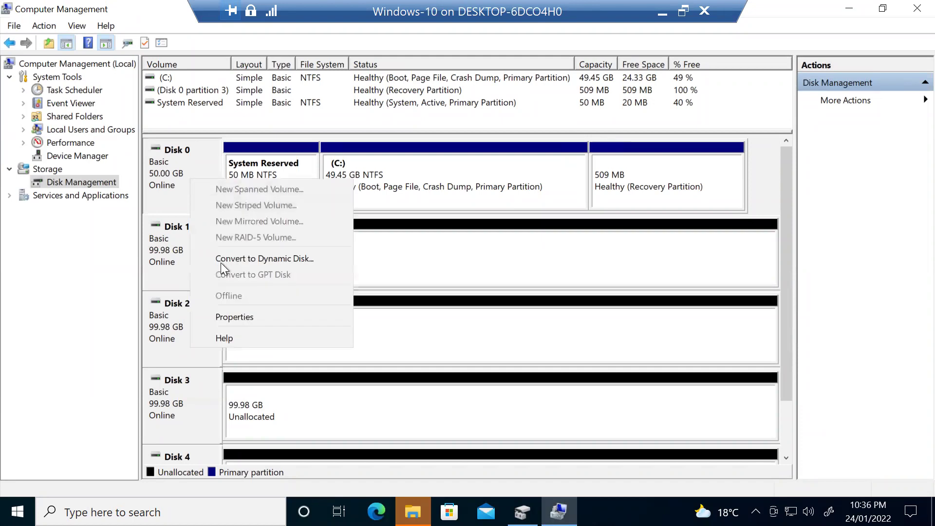
{"action": "left_click", "coordinate": [249, 316]}
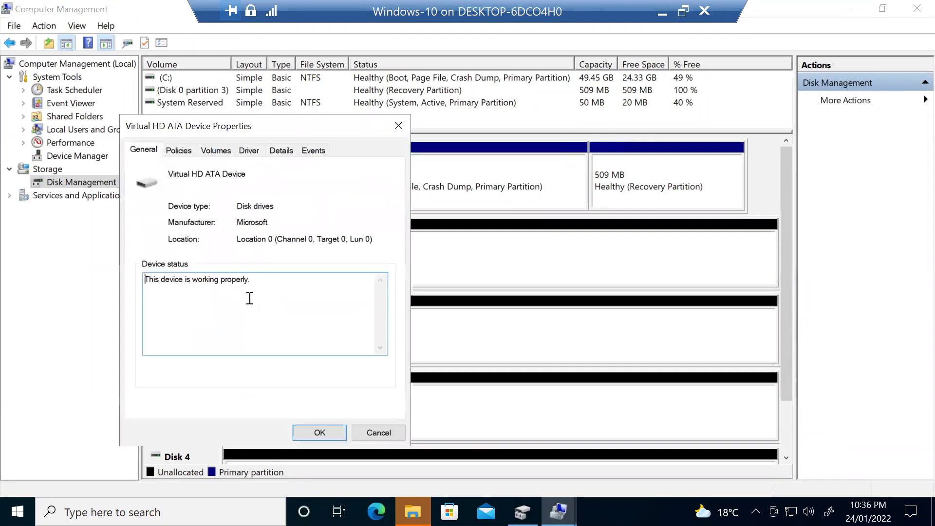
{"action": "left_click", "coordinate": [188, 151]}
{"action": "left_click", "coordinate": [213, 153]}
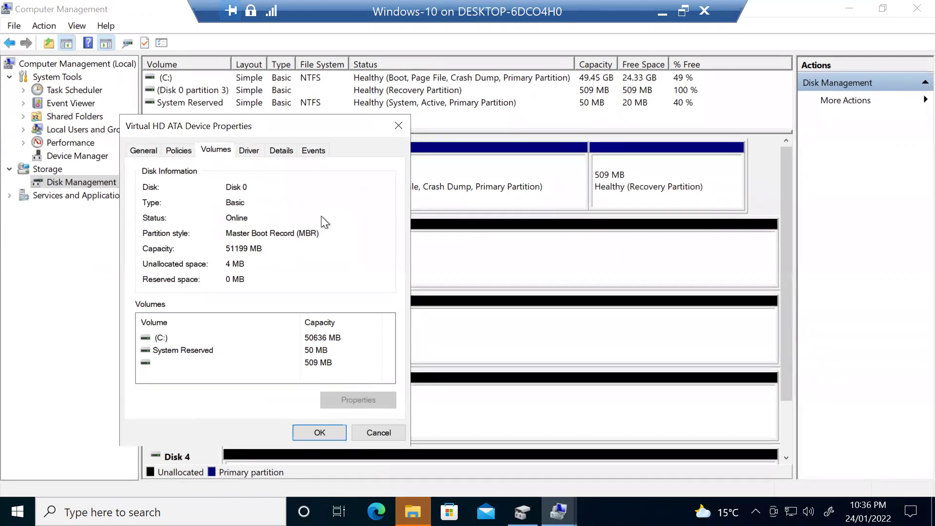
{"action": "left_click", "coordinate": [376, 435]}
- Compare the operations available for Disk 0 with those available for Disk 1
{"action": "right_click", "coordinate": [177, 165]}
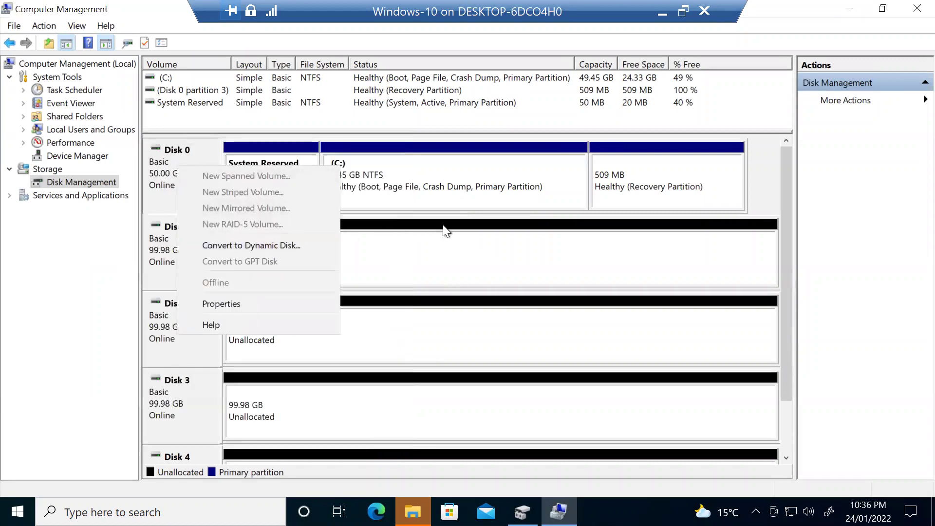
{"action": "left_click", "coordinate": [402, 263]}
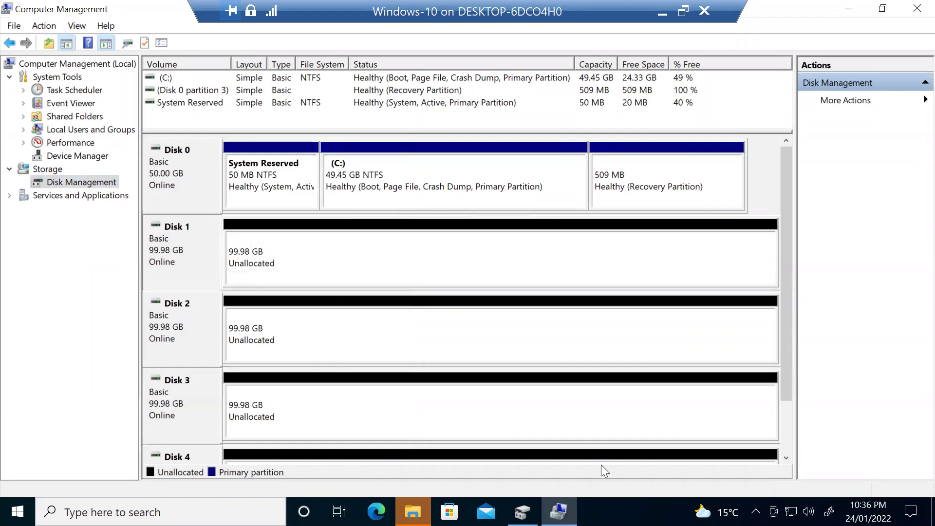
{"action": "right_click", "coordinate": [191, 252]}
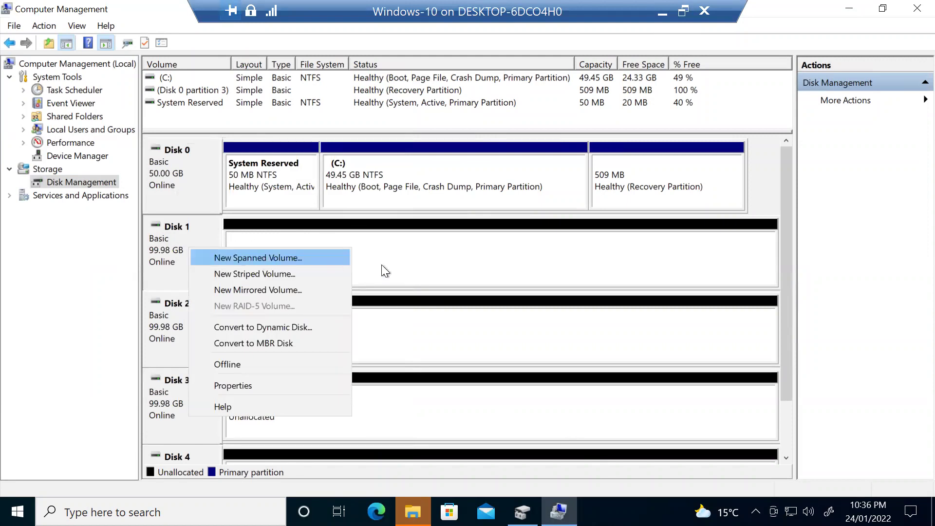
{"action": "right_click", "coordinate": [387, 253]}
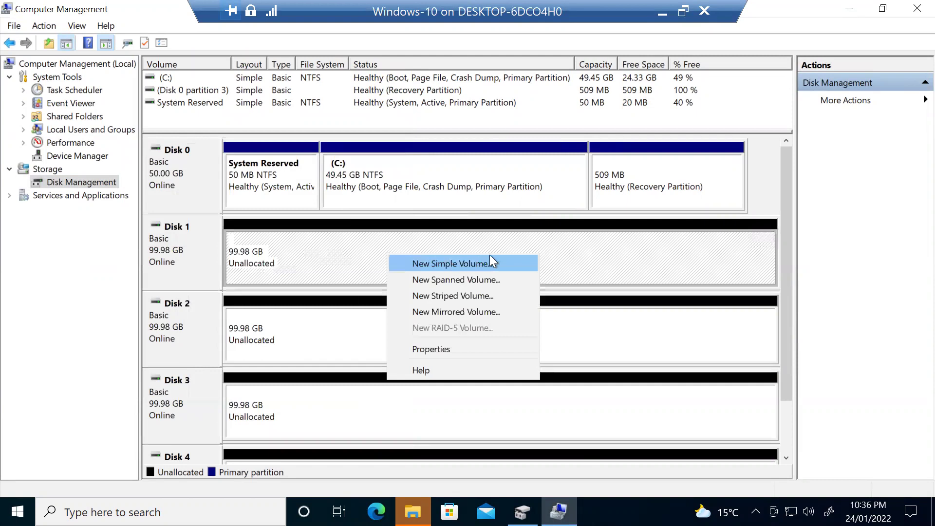
{"action": "left_click", "coordinate": [501, 264]}
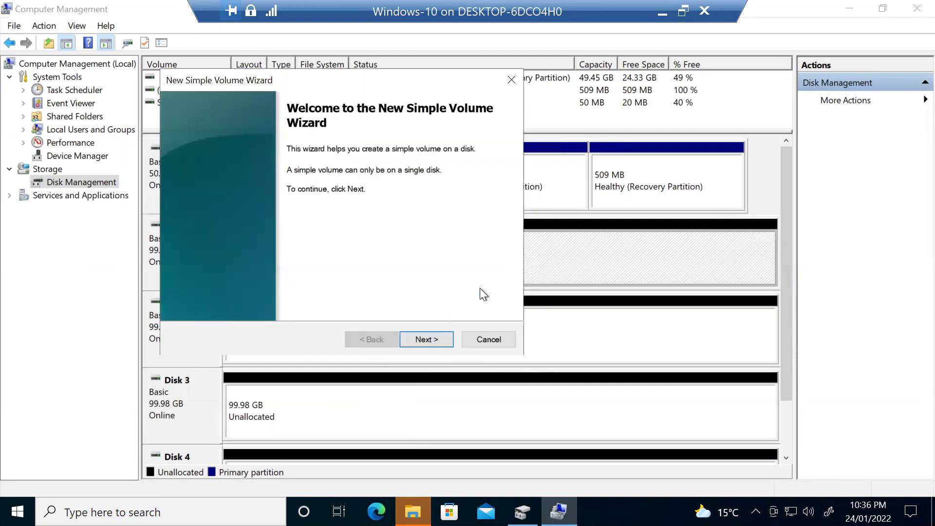
{"action": "left_click", "coordinate": [425, 338]}
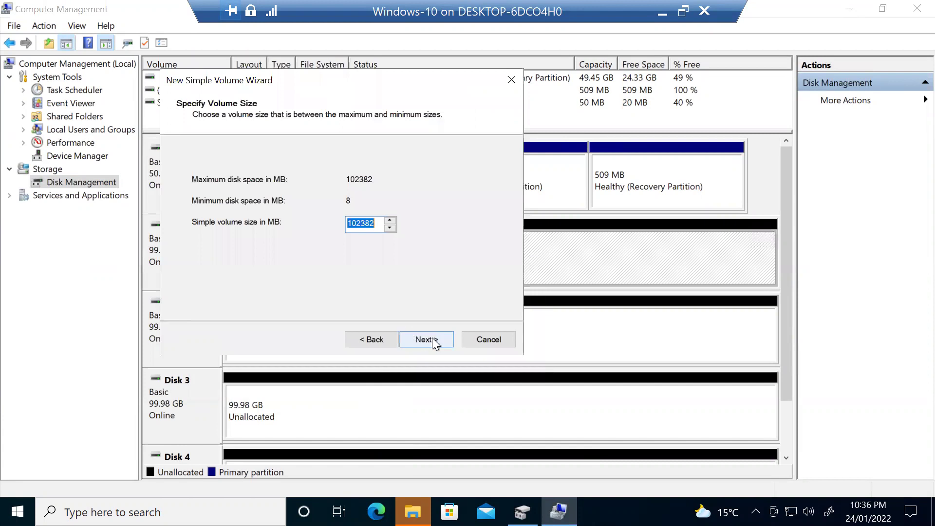
{"action": "left_click", "coordinate": [431, 339]}
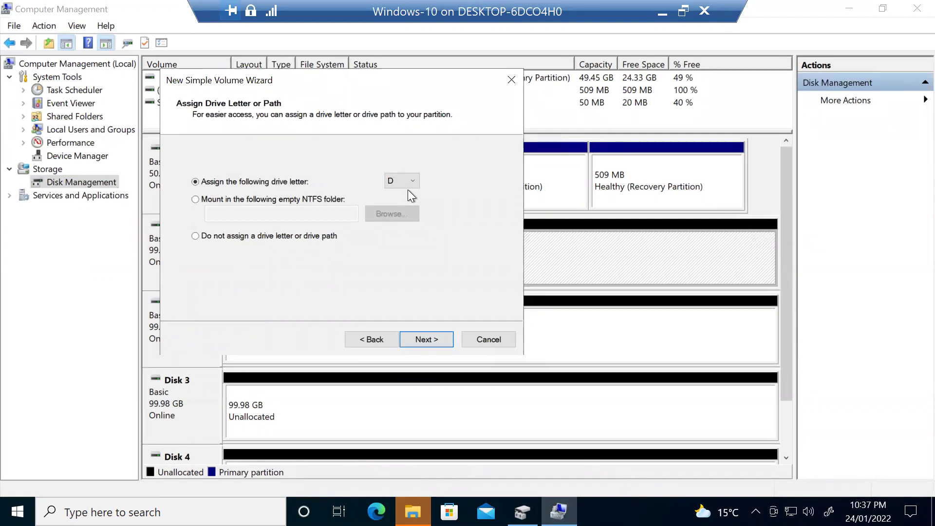
{"action": "left_click", "coordinate": [512, 80]}
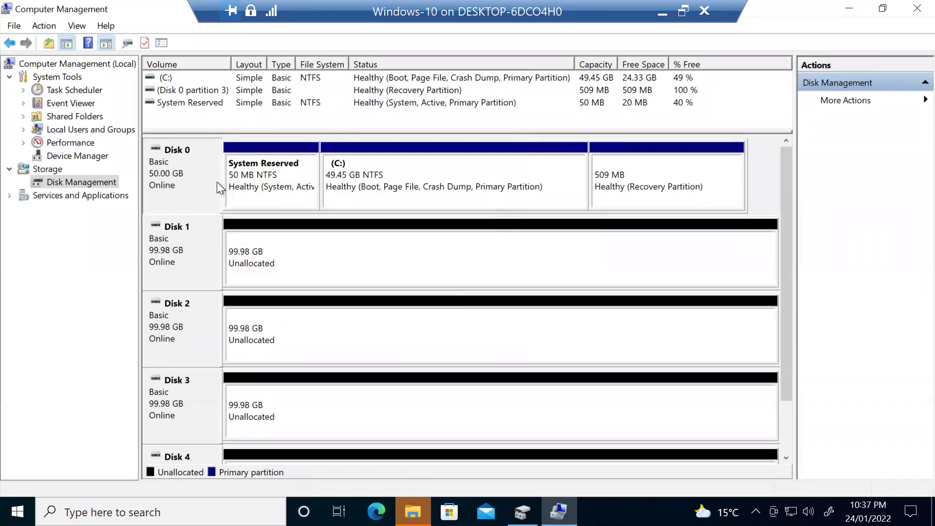
- Create a simple volume of 102382 MB on Disk 1's unallocated space with drive letter D and the default format settings
{"action": "left_click", "coordinate": [198, 247]}
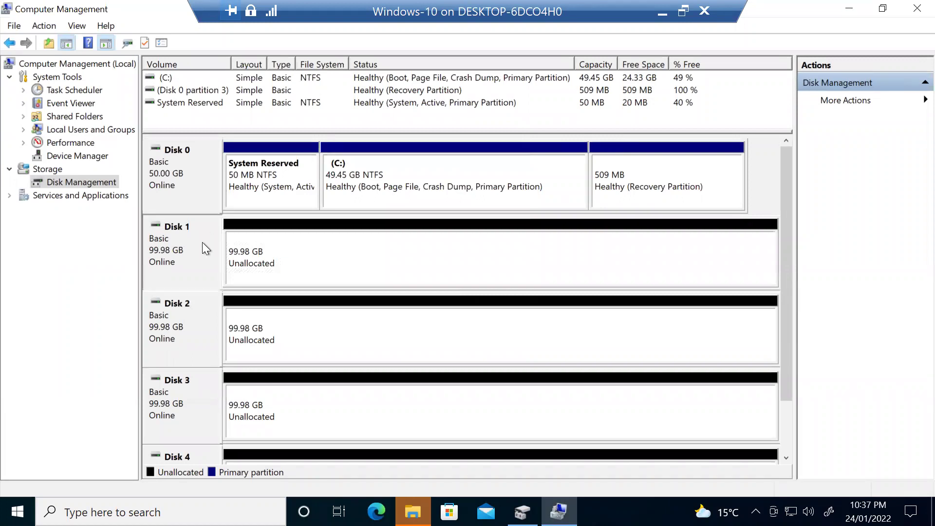
{"action": "right_click", "coordinate": [276, 248]}
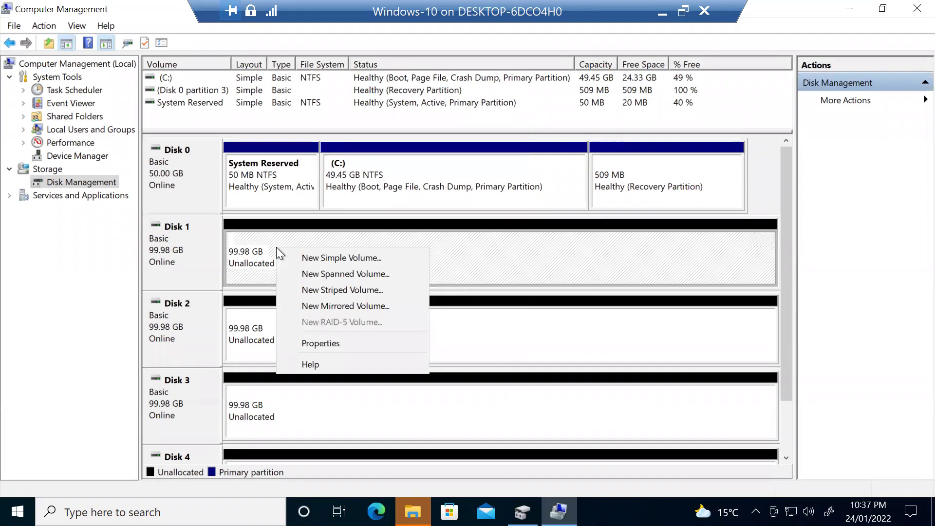
{"action": "left_click", "coordinate": [311, 259]}
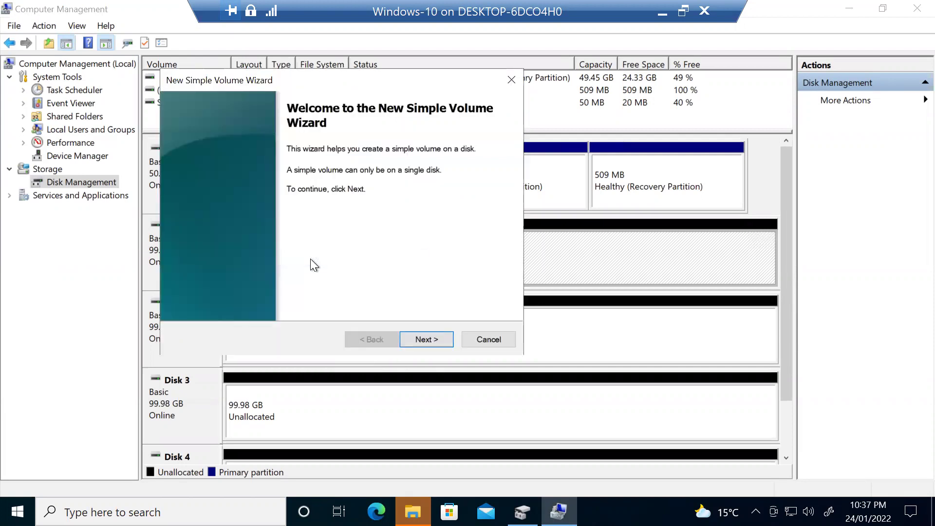
{"action": "left_click", "coordinate": [426, 339]}
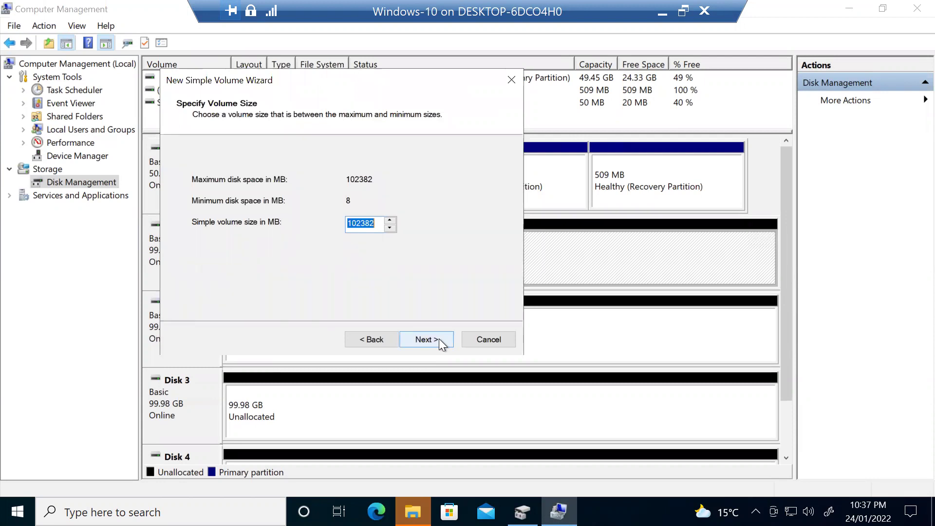
{"action": "left_click", "coordinate": [439, 338]}
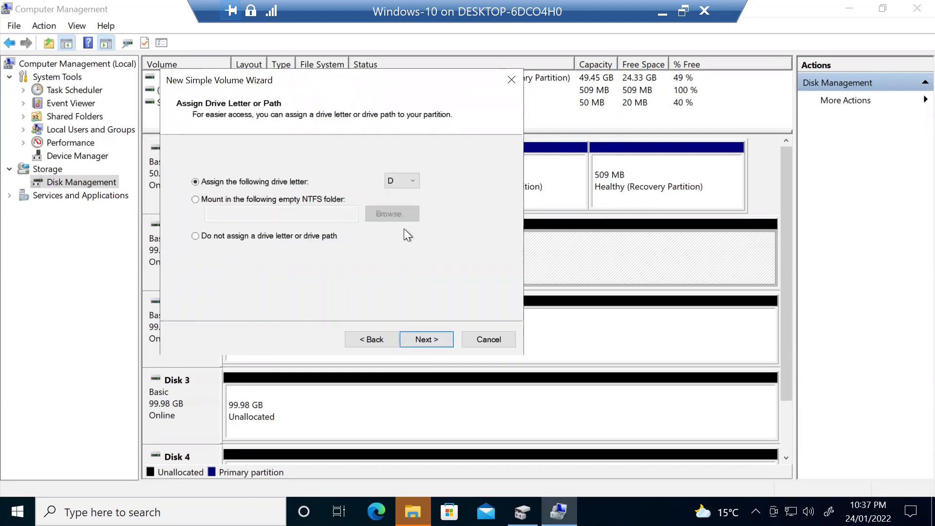
{"action": "left_click", "coordinate": [423, 341]}
{"action": "left_click", "coordinate": [433, 338]}
{"action": "left_click", "coordinate": [433, 338]}
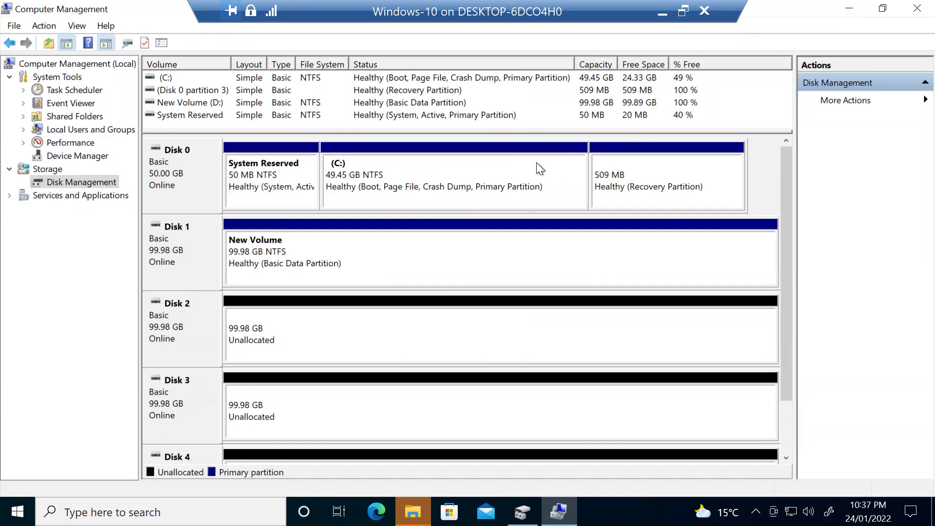
- Create a simple volume on Disk 2's unallocated space with the default size and format settings and drive letter E
{"action": "right_click", "coordinate": [326, 317]}
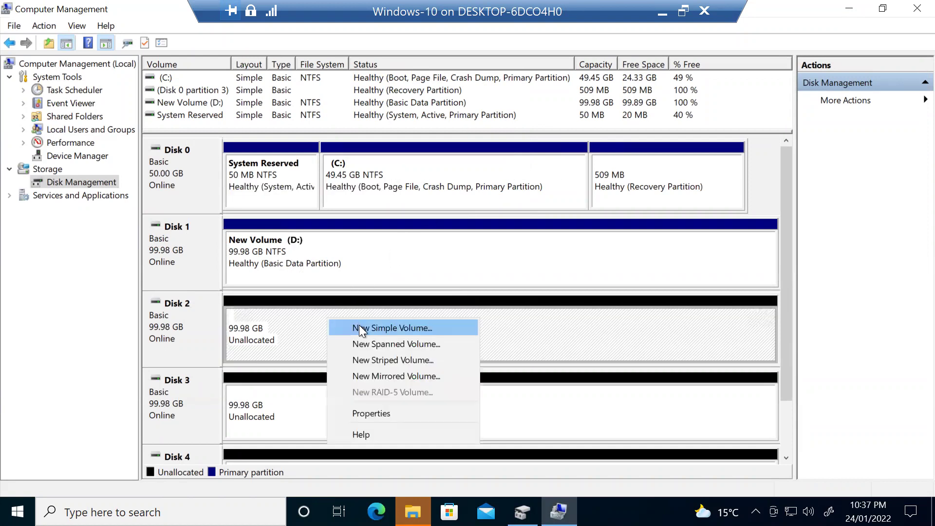
{"action": "left_click", "coordinate": [358, 327]}
{"action": "left_click", "coordinate": [426, 338]}
{"action": "left_click", "coordinate": [427, 338]}
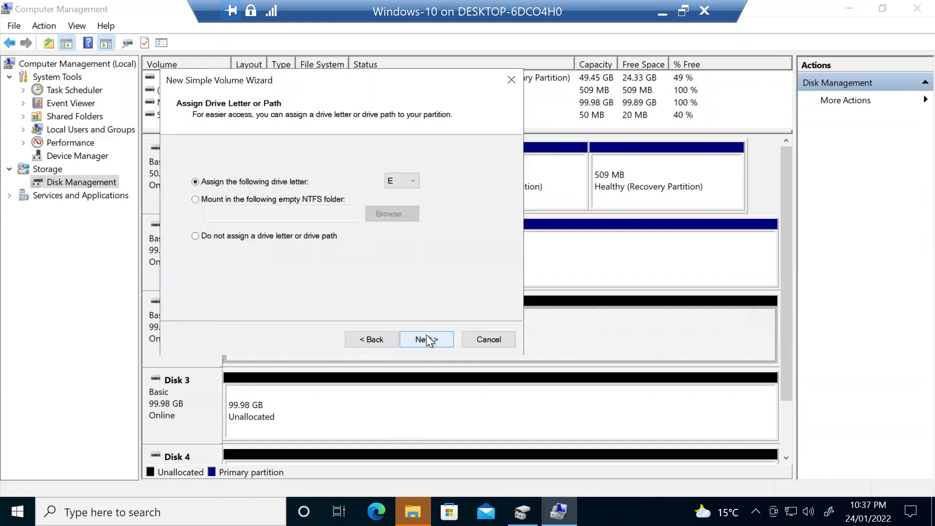
{"action": "left_click", "coordinate": [426, 339]}
{"action": "left_click", "coordinate": [426, 338]}
{"action": "left_click", "coordinate": [425, 339]}
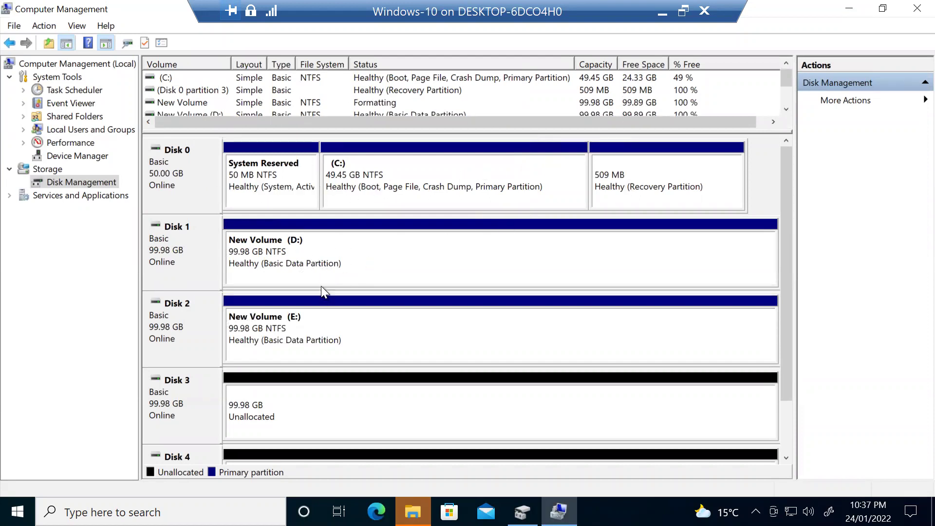
- Delete volume D: on Disk 1 and volume E: on Disk 2, then show the volume options for Disk 1's unallocated space
{"action": "right_click", "coordinate": [338, 270]}
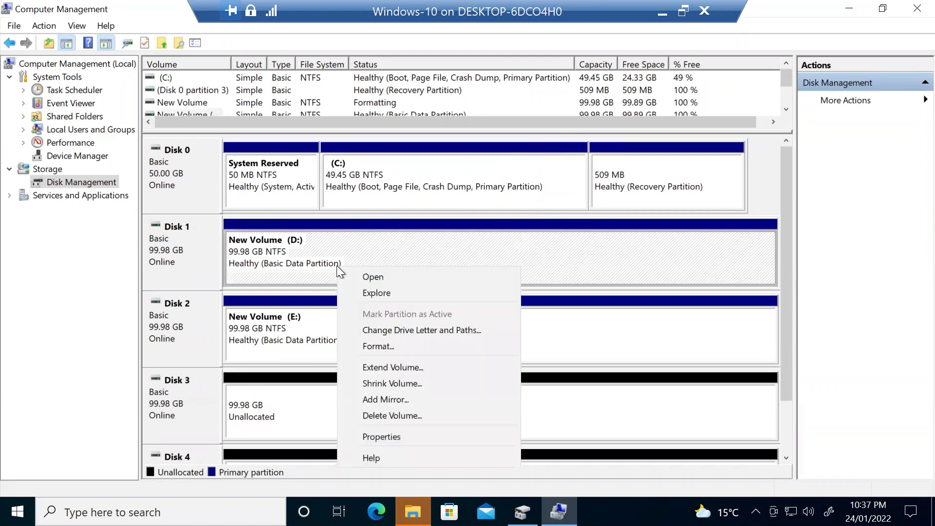
{"action": "left_click", "coordinate": [393, 415]}
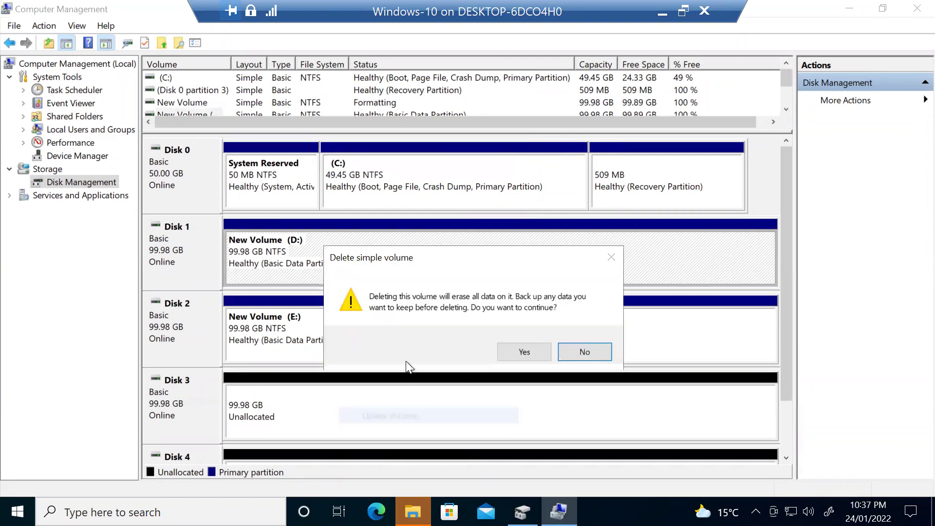
{"action": "left_click", "coordinate": [514, 354]}
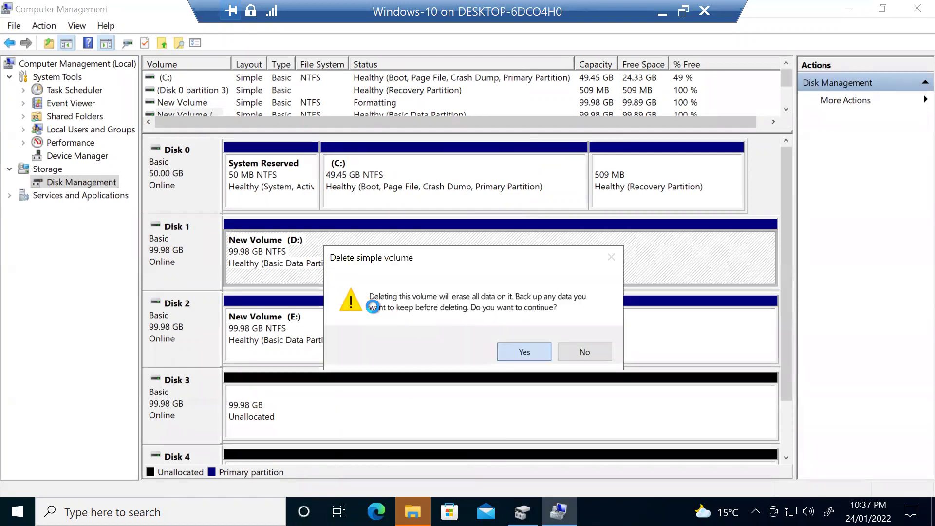
{"action": "right_click", "coordinate": [314, 328]}
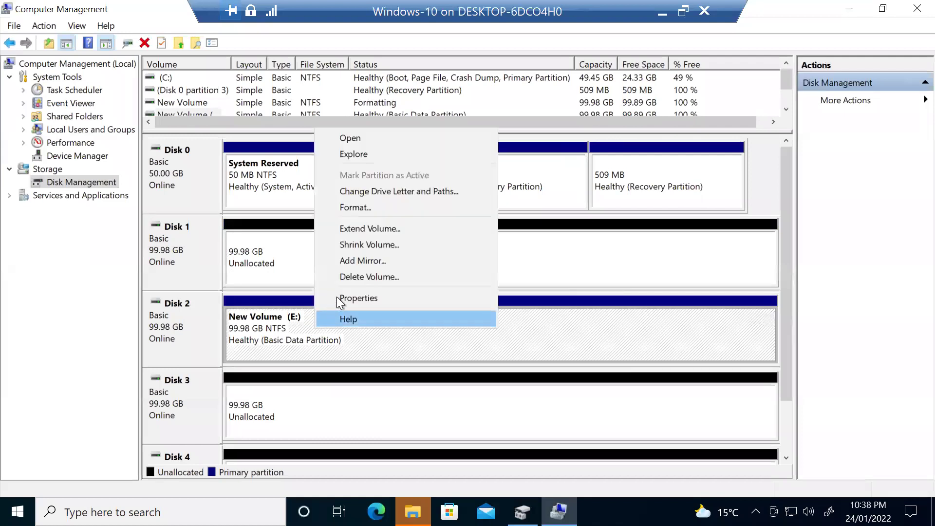
{"action": "left_click", "coordinate": [352, 281]}
{"action": "left_click", "coordinate": [512, 347]}
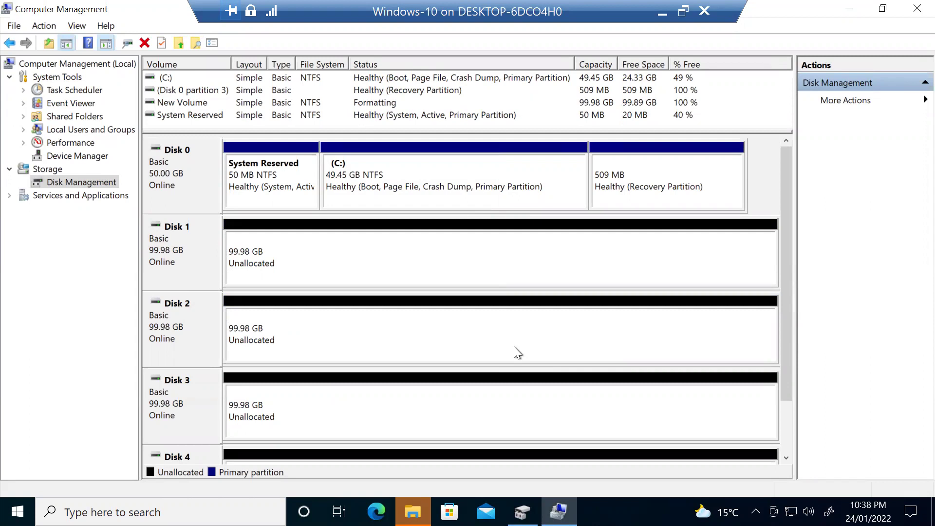
{"action": "right_click", "coordinate": [311, 266]}
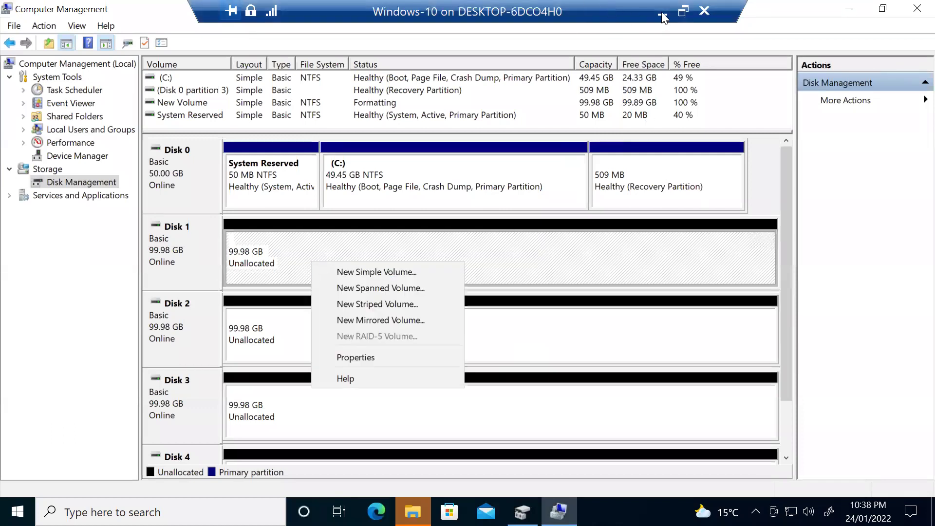
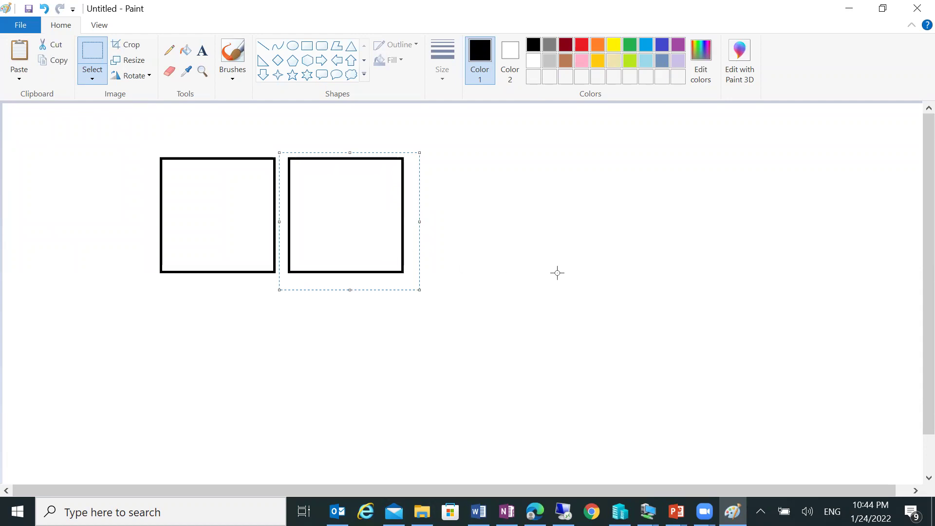
- In Paint, place a third copy of the square beside the second one, aligned in the same row, and deselect it
{"action": "left_click_drag", "start_coordinate": [140, 170], "coordinate": [167, 178]}
{"action": "left_click_drag", "start_coordinate": [321, 197], "coordinate": [520, 211]}
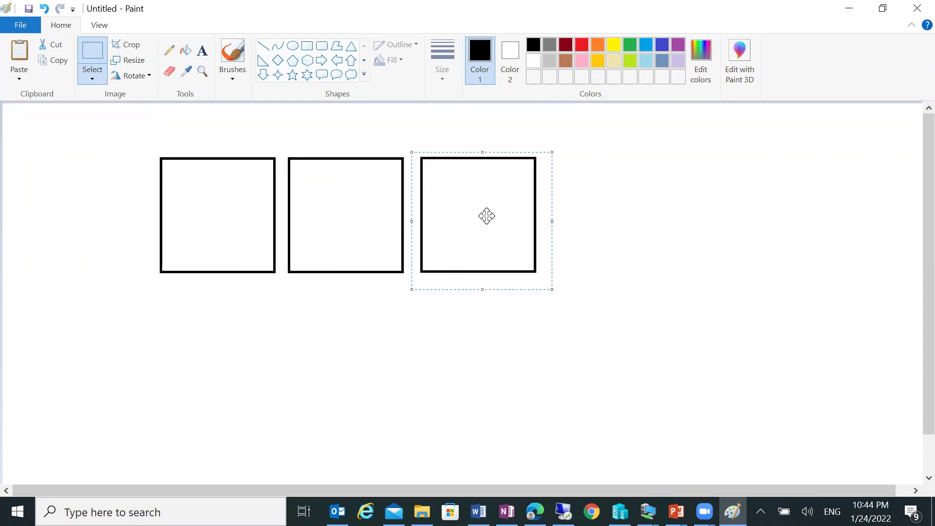
{"action": "left_click", "coordinate": [53, 149]}
- Label the three squares 1, 2 and 3 with text placed near their centers
{"action": "left_click", "coordinate": [202, 50]}
{"action": "left_click", "coordinate": [207, 211]}
{"action": "type", "text": "1"}
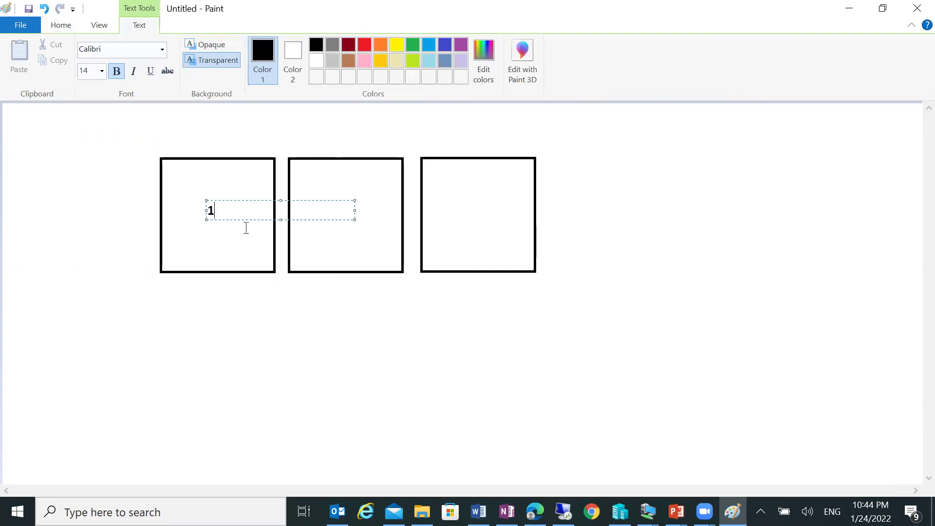
{"action": "left_click", "coordinate": [340, 236]}
{"action": "left_click", "coordinate": [333, 211]}
{"action": "type", "text": "2"}
{"action": "left_click", "coordinate": [508, 214]}
{"action": "left_click", "coordinate": [472, 207]}
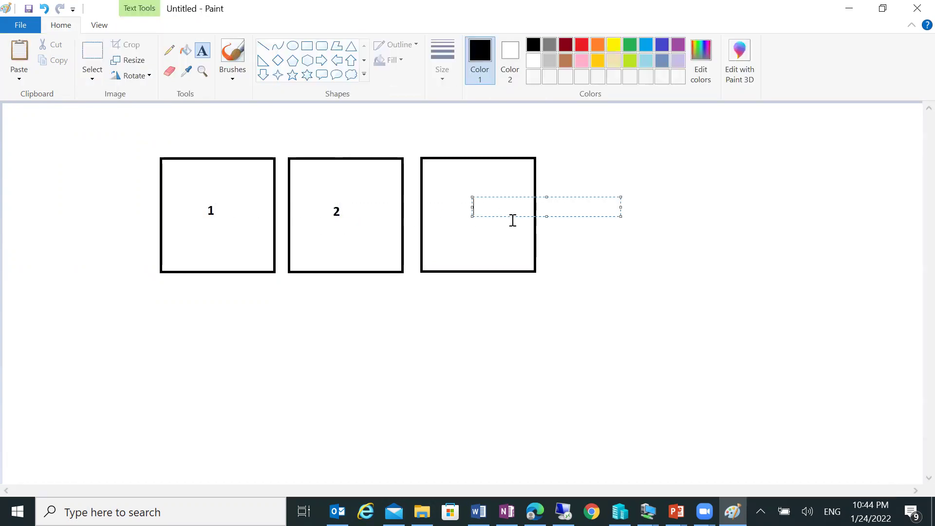
{"action": "type", "text": "3"}
{"action": "left_click", "coordinate": [561, 283]}
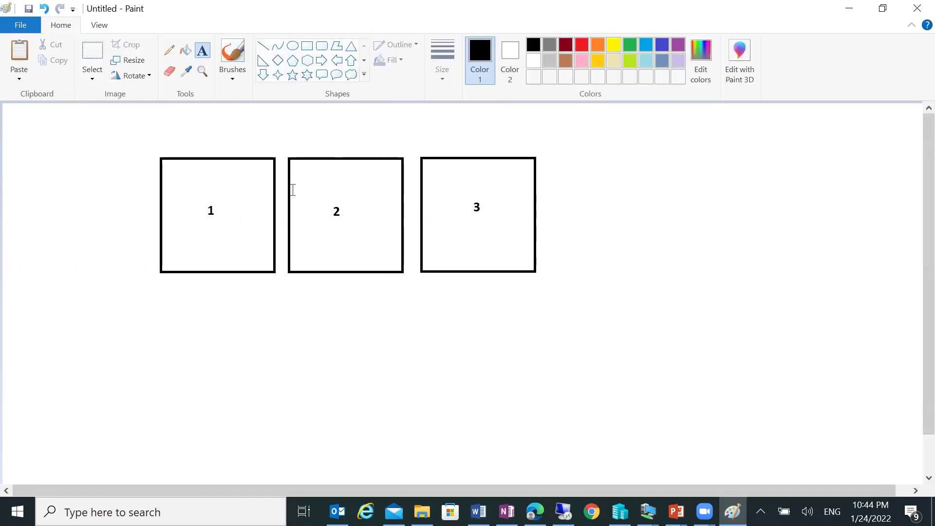
- Draw a horizontal black line across the middle of all three squares and fill their upper halves with yellow
{"action": "left_click", "coordinate": [264, 47]}
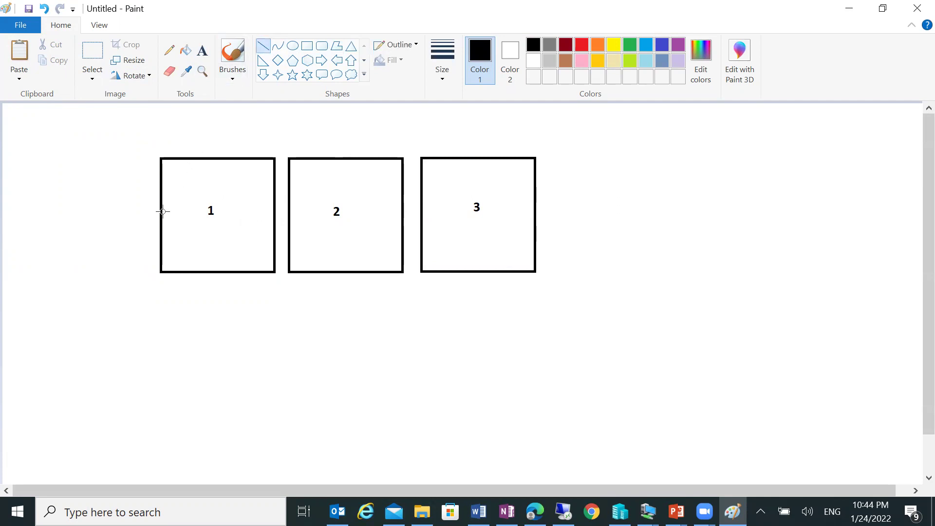
{"action": "left_click_drag", "start_coordinate": [161, 210], "coordinate": [538, 240]}
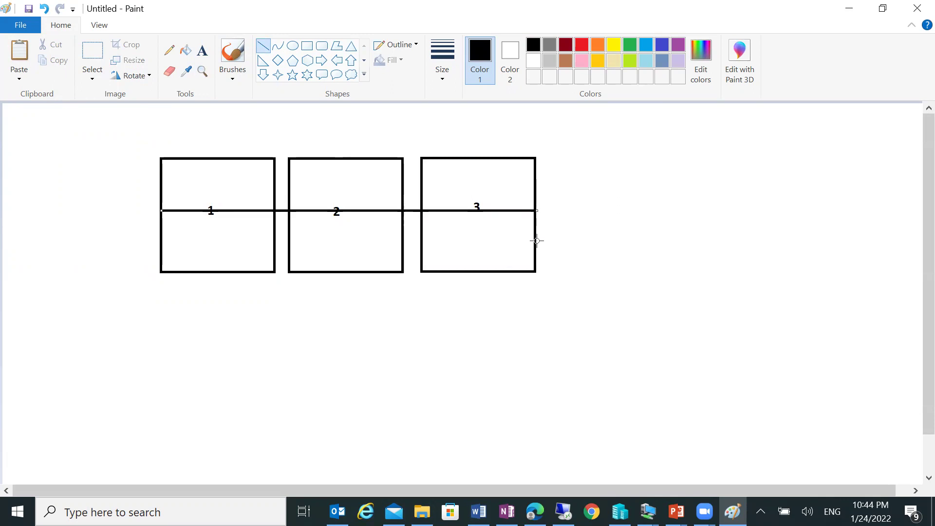
{"action": "left_click", "coordinate": [187, 54]}
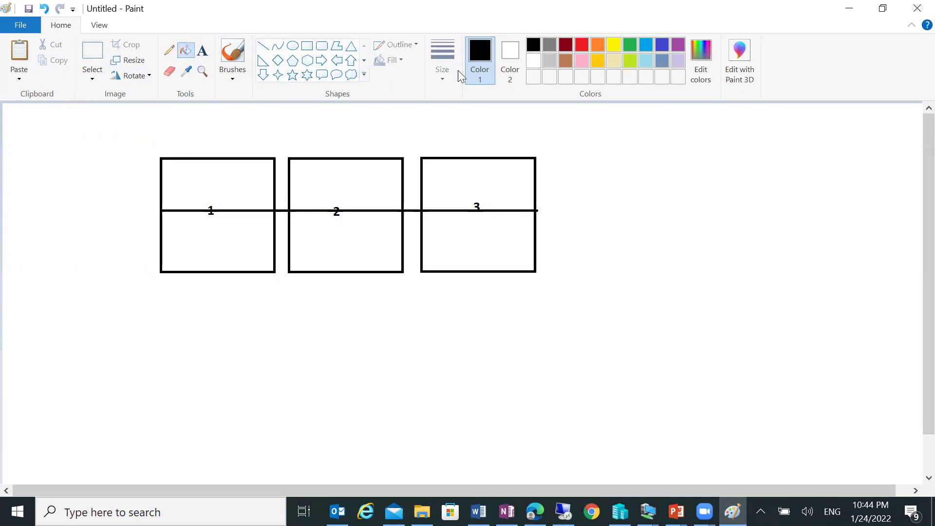
{"action": "left_click", "coordinate": [613, 45]}
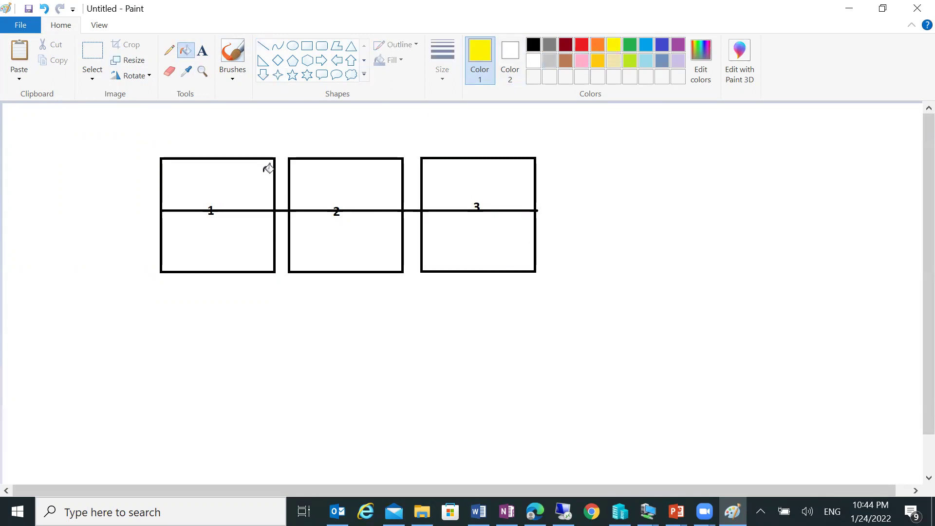
{"action": "left_click", "coordinate": [268, 168]}
{"action": "left_click", "coordinate": [371, 167]}
{"action": "left_click", "coordinate": [454, 174]}
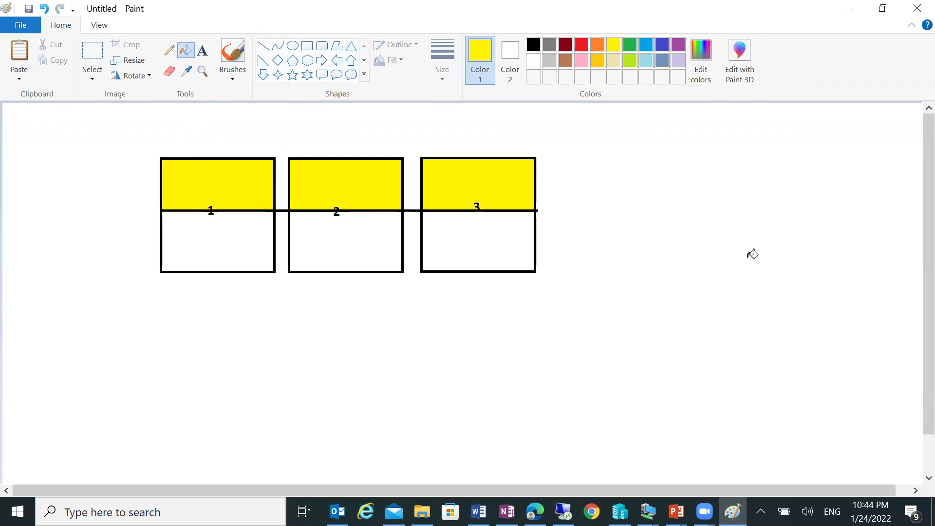
- Duplicate square 3 and place the copy beside it as a fourth square in the same row
{"action": "left_click", "coordinate": [103, 58]}
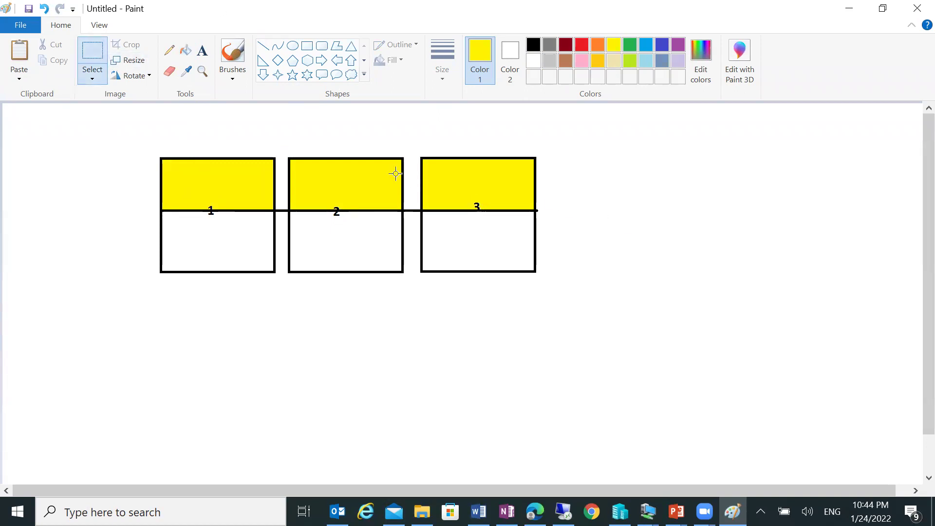
{"action": "left_click_drag", "start_coordinate": [418, 155], "coordinate": [540, 271]}
{"action": "key", "text": "ctrl+c"}
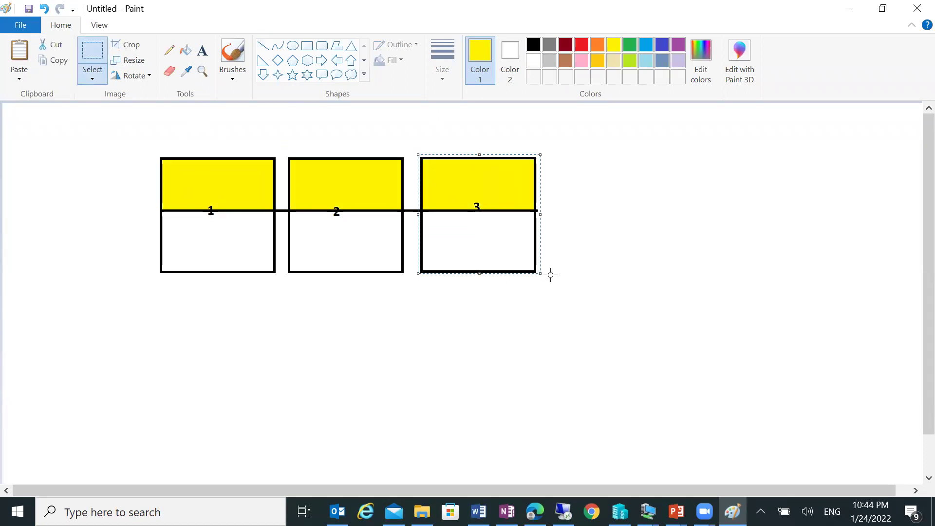
{"action": "key", "text": "ctrl+v"}
{"action": "left_click_drag", "start_coordinate": [60, 138], "coordinate": [596, 193]}
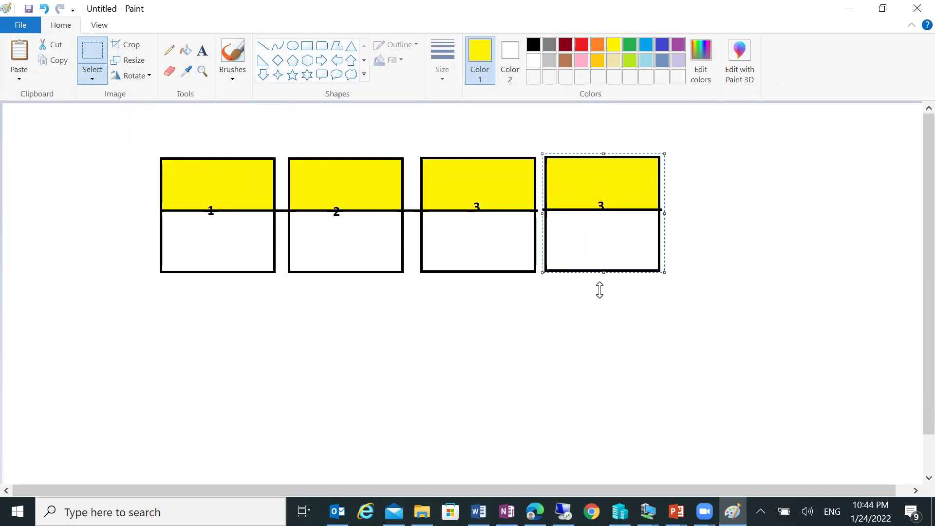
- Label the fourth square 4 in black text over the copied number
{"action": "left_click", "coordinate": [202, 50]}
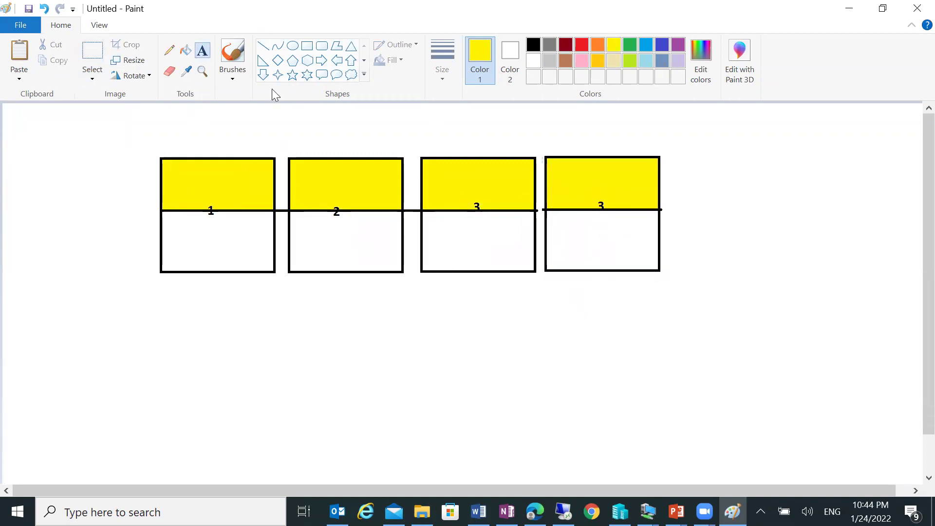
{"action": "left_click", "coordinate": [588, 194]}
{"action": "left_click", "coordinate": [601, 203]}
{"action": "left_click", "coordinate": [595, 201]}
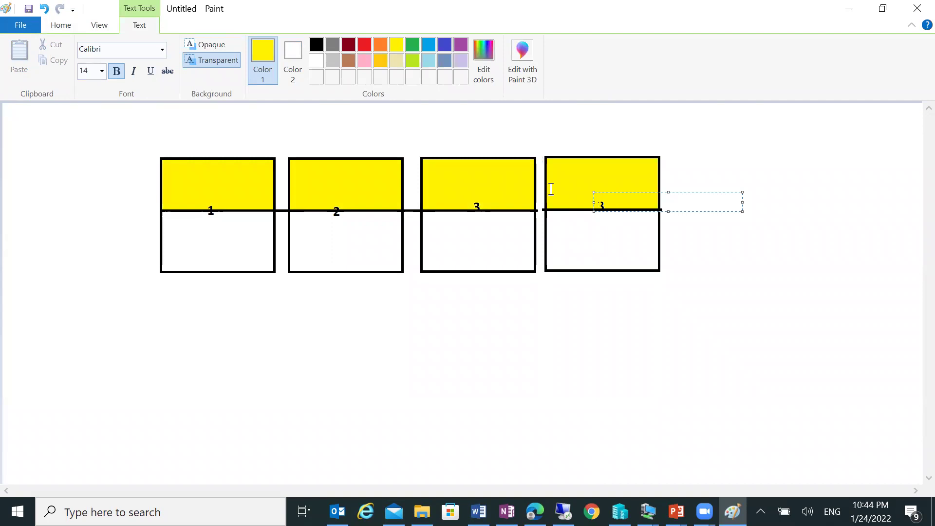
{"action": "left_click", "coordinate": [601, 201]}
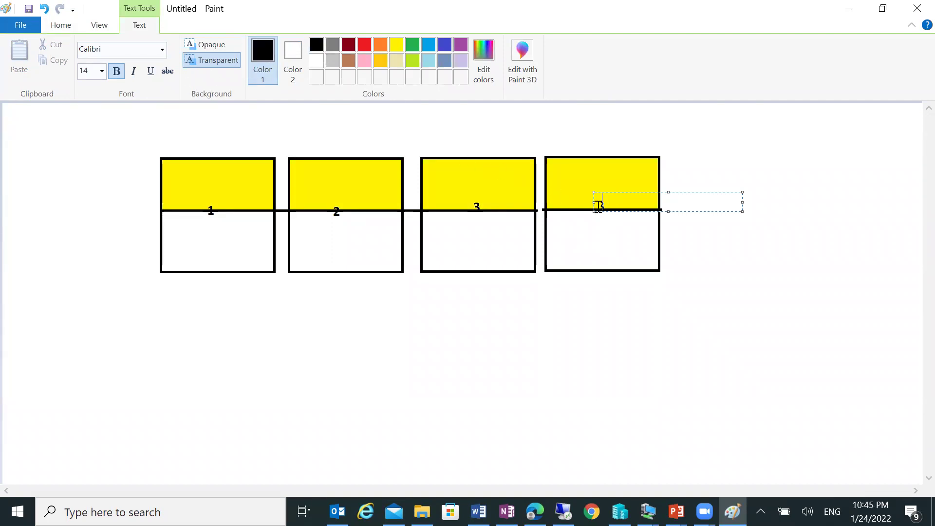
{"action": "left_click", "coordinate": [744, 258]}
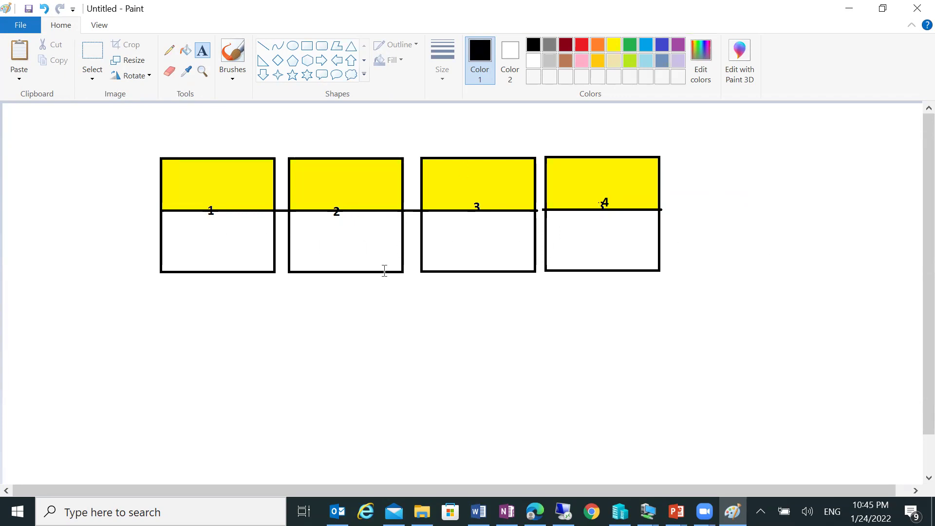
- Add the caption "RAID-5" below the row of squares
{"action": "left_click", "coordinate": [301, 330]}
{"action": "type", "text": "RAID-5"}
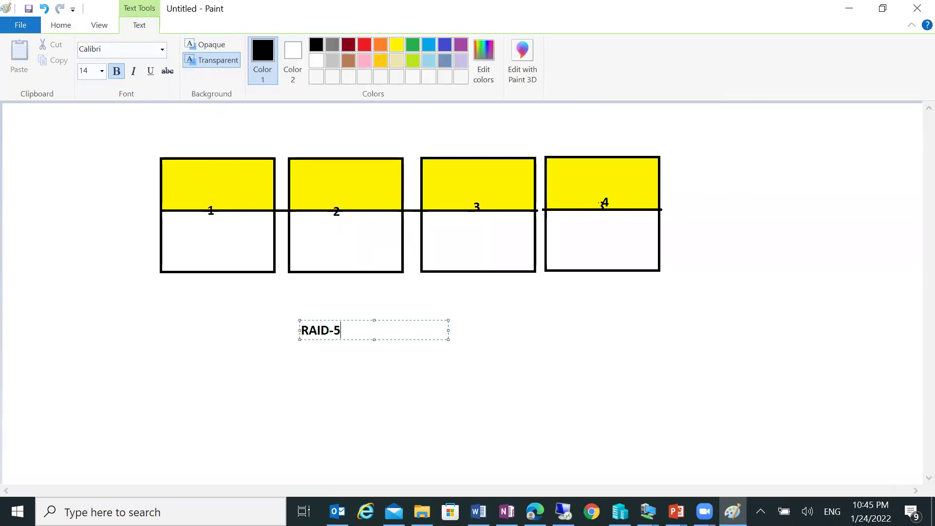
{"action": "left_click", "coordinate": [496, 296]}
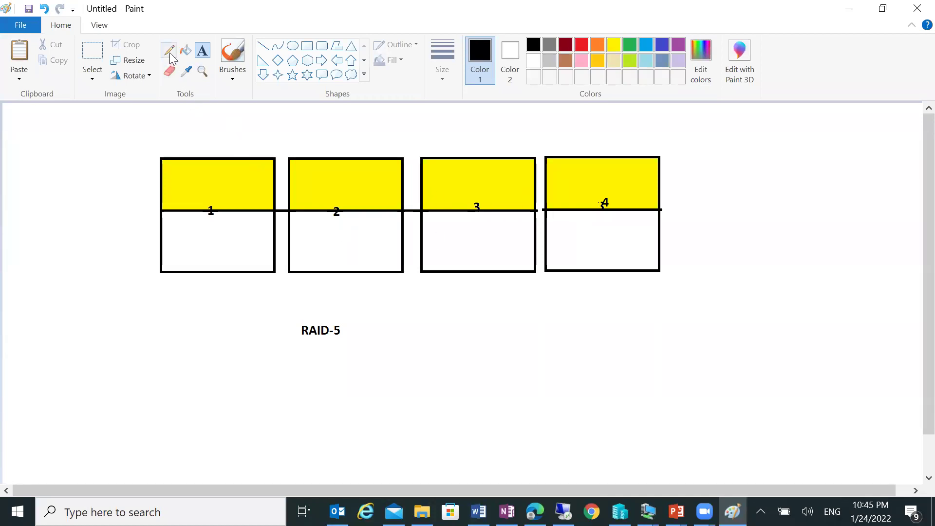
- Draw a short, nearly vertical stroke in the lower half of square 1, and undo the extra stroke beside it
{"action": "left_click", "coordinate": [263, 46]}
{"action": "left_click_drag", "start_coordinate": [217, 231], "coordinate": [216, 251]}
{"action": "left_click_drag", "start_coordinate": [242, 238], "coordinate": [227, 254]}
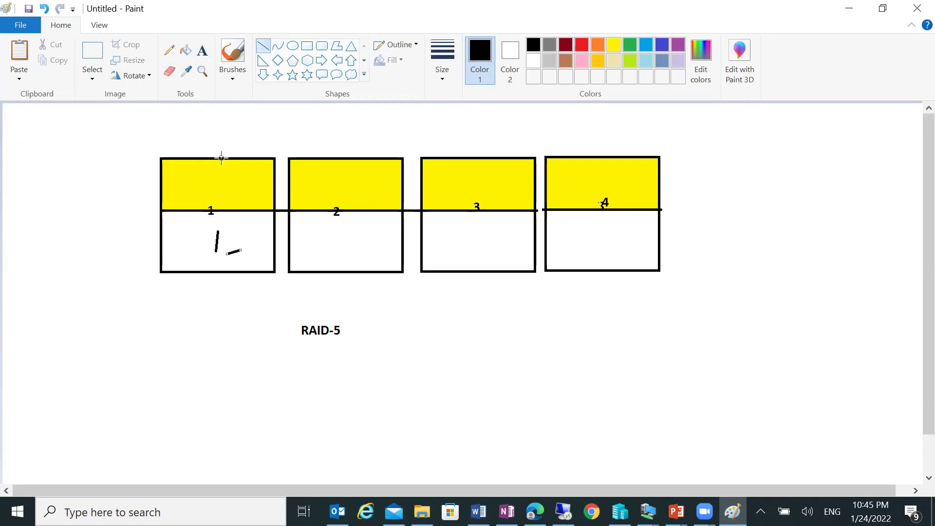
{"action": "key", "text": "ctrl+z"}
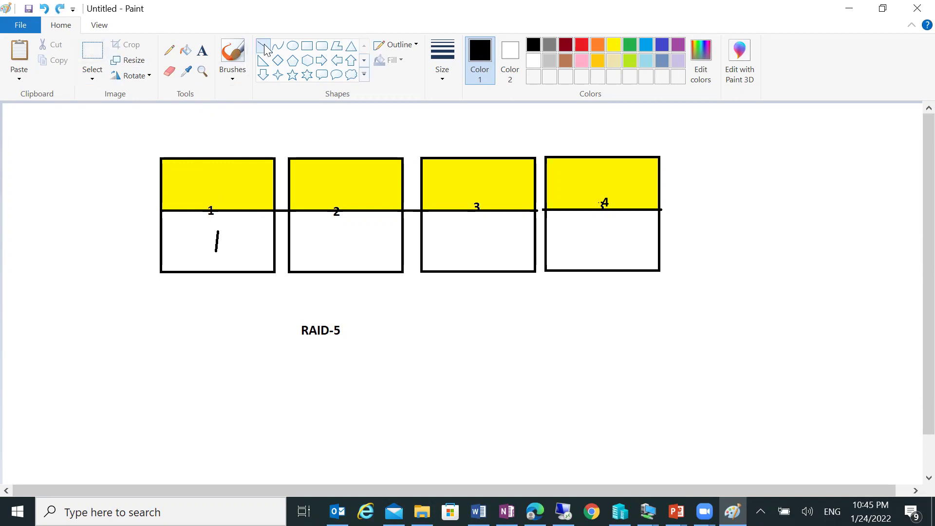
- Draw a red rectangle enclosing the lower halves of all four squares
{"action": "left_click", "coordinate": [307, 49]}
{"action": "left_click_drag", "start_coordinate": [162, 209], "coordinate": [658, 271]}
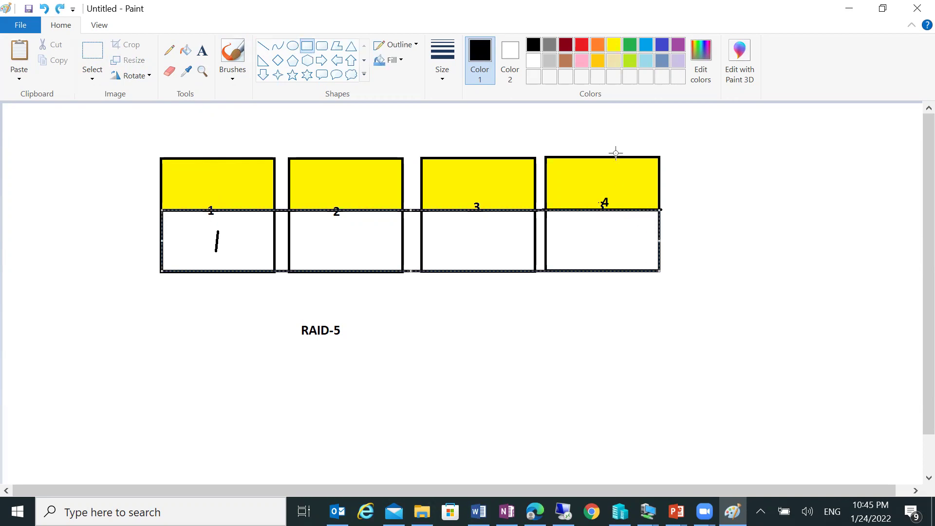
{"action": "left_click", "coordinate": [581, 45]}
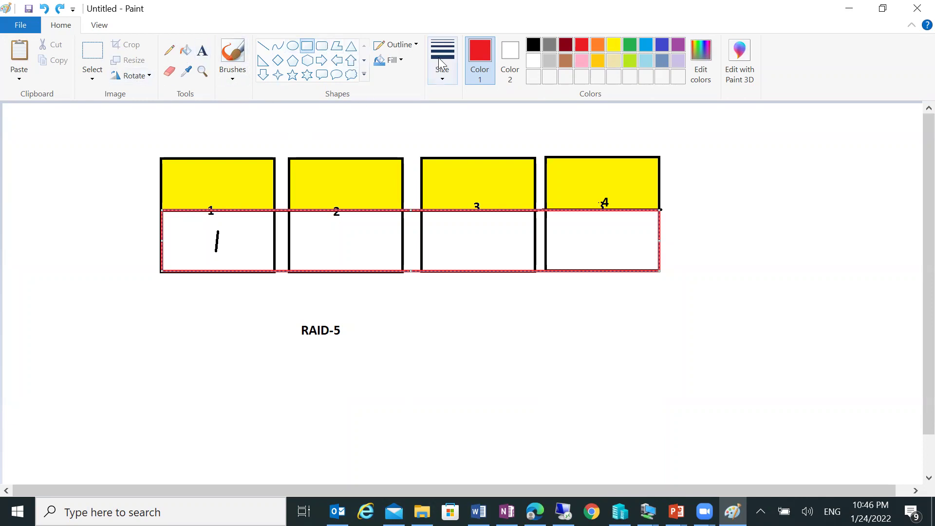
{"action": "left_click_drag", "start_coordinate": [335, 133], "coordinate": [344, 312]}
{"action": "key", "text": "ctrl+z"}
{"action": "left_click_drag", "start_coordinate": [325, 136], "coordinate": [321, 252]}
{"action": "key", "text": "ctrl+z"}
- Cross out square 2 with two long diagonal red lines
{"action": "left_click", "coordinate": [263, 45]}
{"action": "left_click_drag", "start_coordinate": [310, 143], "coordinate": [418, 347]}
{"action": "mouse_move", "coordinate": [400, 136]}
{"action": "left_mouse_down"}
{"action": "mouse_move", "coordinate": [306, 242]}
{"action": "mouse_move", "coordinate": [280, 325]}
{"action": "left_mouse_up"}
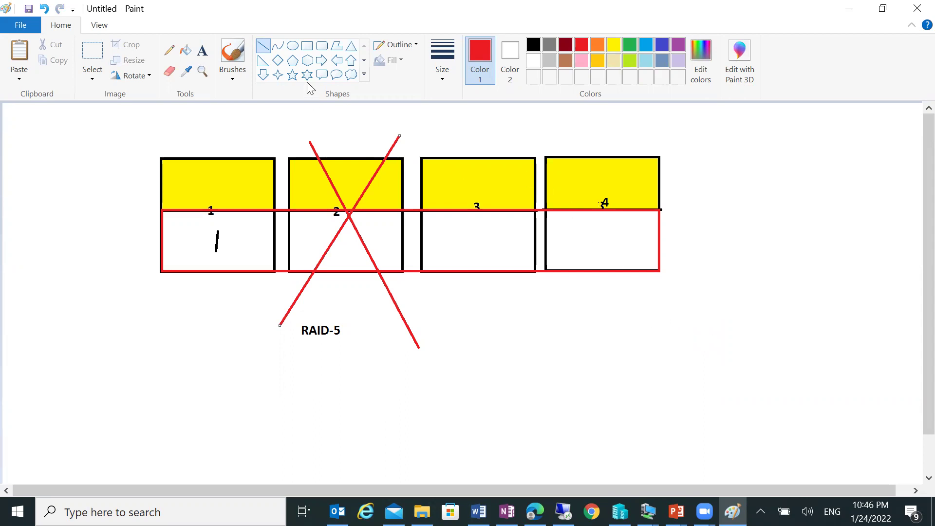
- Draw a red square beside square 4, matching its size, and label it 5 in red text
{"action": "left_click", "coordinate": [308, 47]}
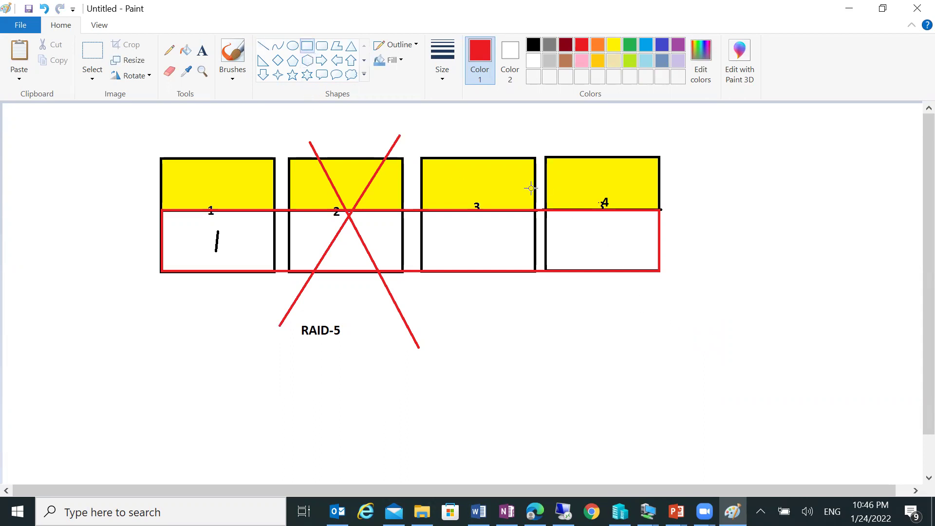
{"action": "left_click_drag", "start_coordinate": [674, 157], "coordinate": [794, 269]}
{"action": "left_click", "coordinate": [202, 50]}
{"action": "left_click", "coordinate": [717, 200]}
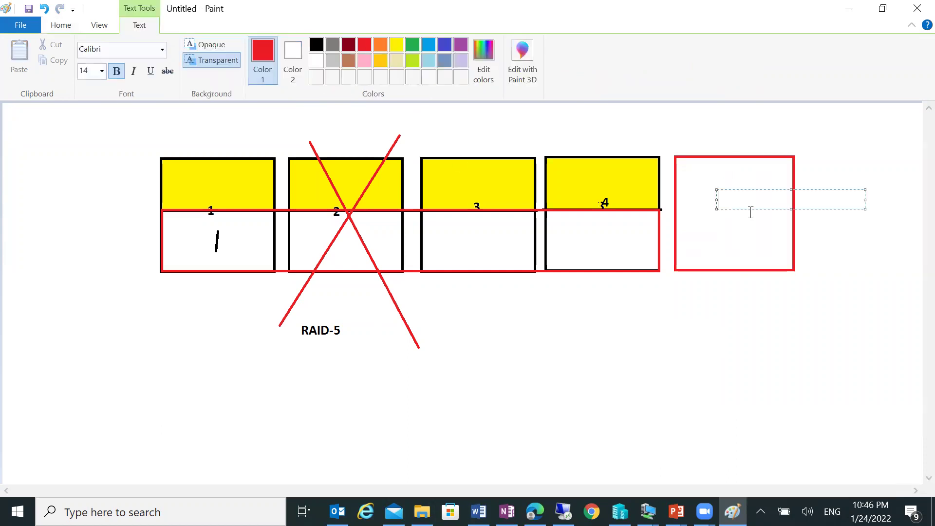
{"action": "type", "text": "5"}
{"action": "left_click", "coordinate": [355, 244]}
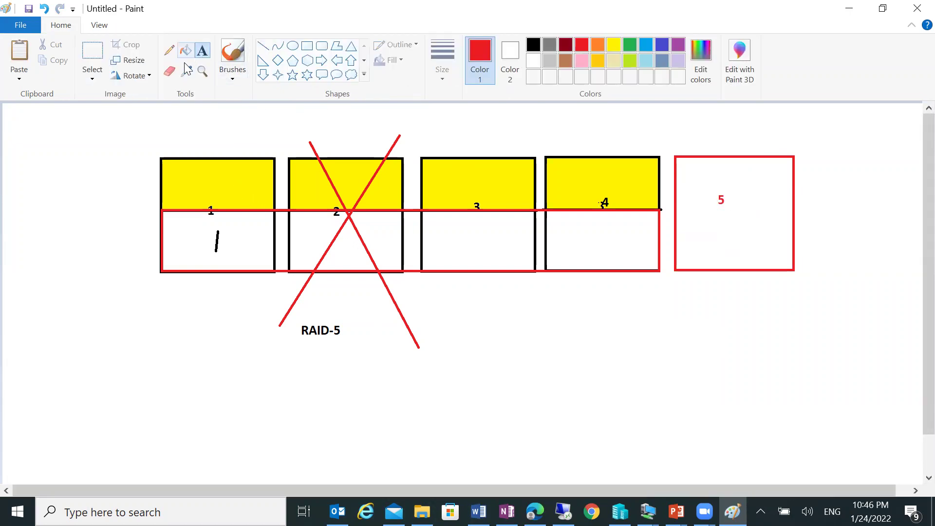
- Draw freehand red pencil curves from squares 3, 4 and 1 to square 5
{"action": "left_click", "coordinate": [169, 50]}
{"action": "mouse_move", "coordinate": [459, 178]}
{"action": "left_mouse_down"}
{"action": "mouse_move", "coordinate": [700, 164]}
{"action": "mouse_move", "coordinate": [725, 179]}
{"action": "left_mouse_up"}
{"action": "mouse_move", "coordinate": [605, 190]}
{"action": "left_mouse_down"}
{"action": "mouse_move", "coordinate": [706, 167]}
{"action": "mouse_move", "coordinate": [718, 180]}
{"action": "left_mouse_up"}
{"action": "mouse_move", "coordinate": [207, 191]}
{"action": "left_mouse_down"}
{"action": "mouse_move", "coordinate": [218, 176]}
{"action": "mouse_move", "coordinate": [606, 125]}
{"action": "mouse_move", "coordinate": [770, 179]}
{"action": "left_mouse_up"}
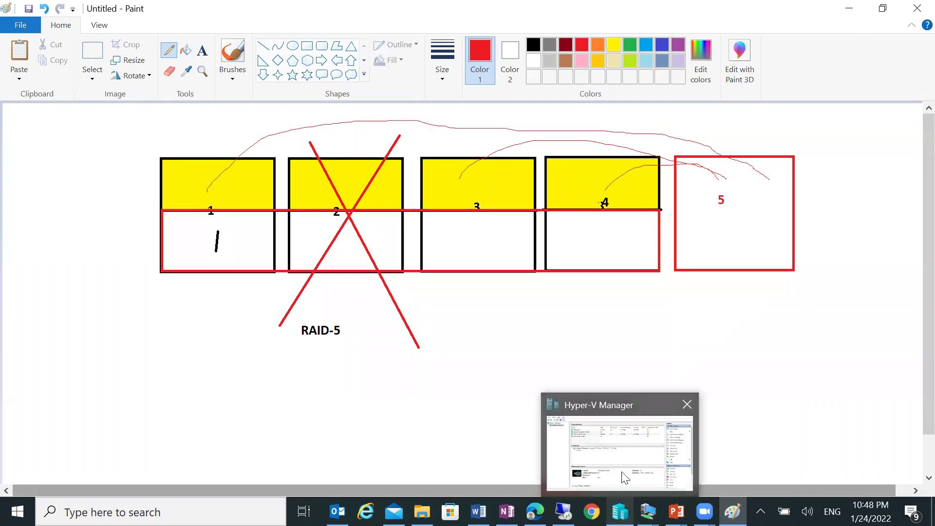
- Switch to the Windows-10 virtual machine and start a new mirrored volume on Disk 1, adding Disk 2 as its mirror
{"action": "left_click", "coordinate": [647, 512]}
{"action": "left_click", "coordinate": [685, 465]}
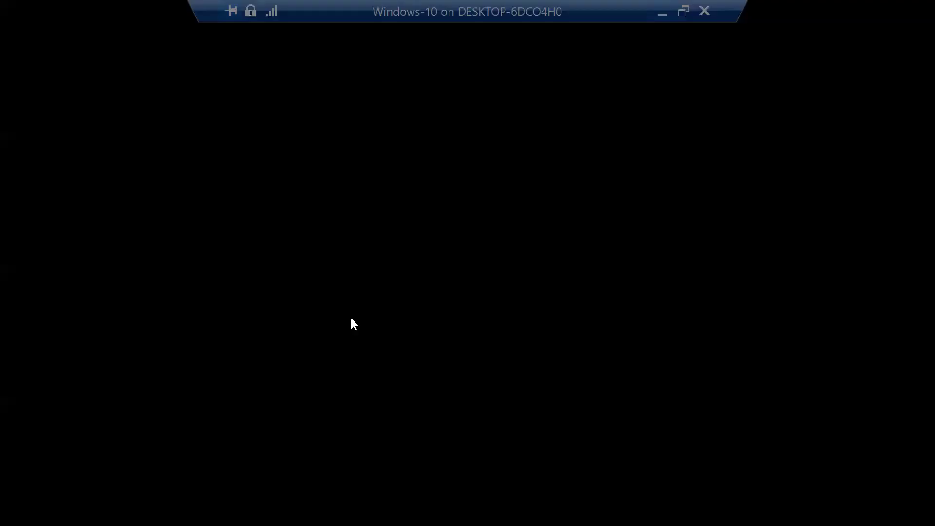
{"action": "left_click", "coordinate": [198, 245]}
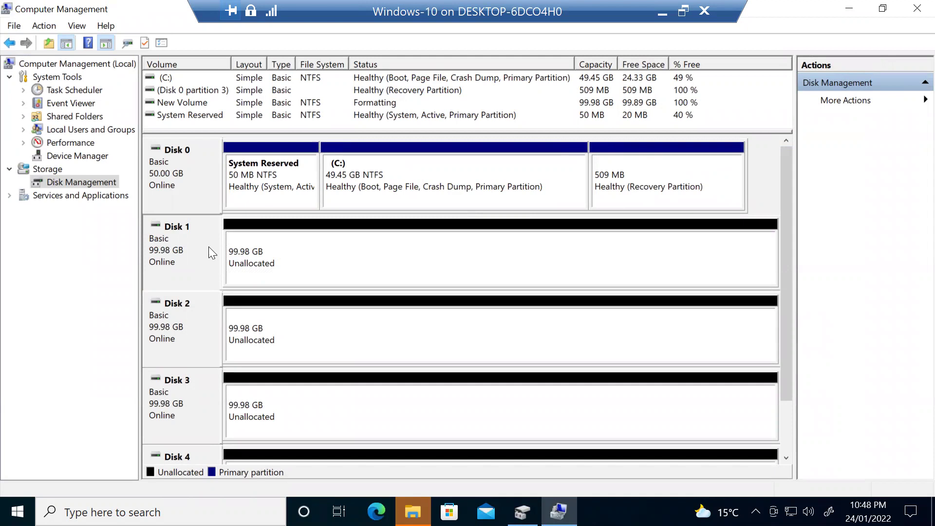
{"action": "right_click", "coordinate": [209, 247]}
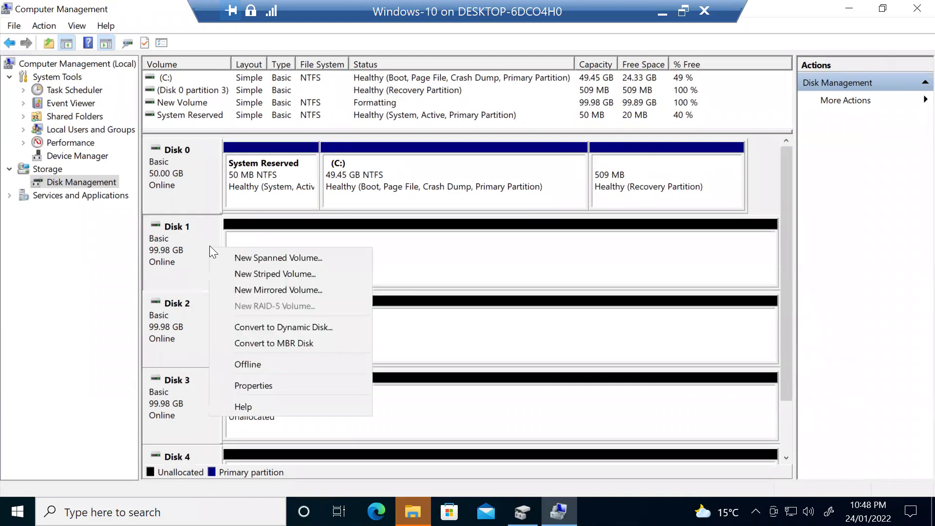
{"action": "left_click", "coordinate": [258, 290]}
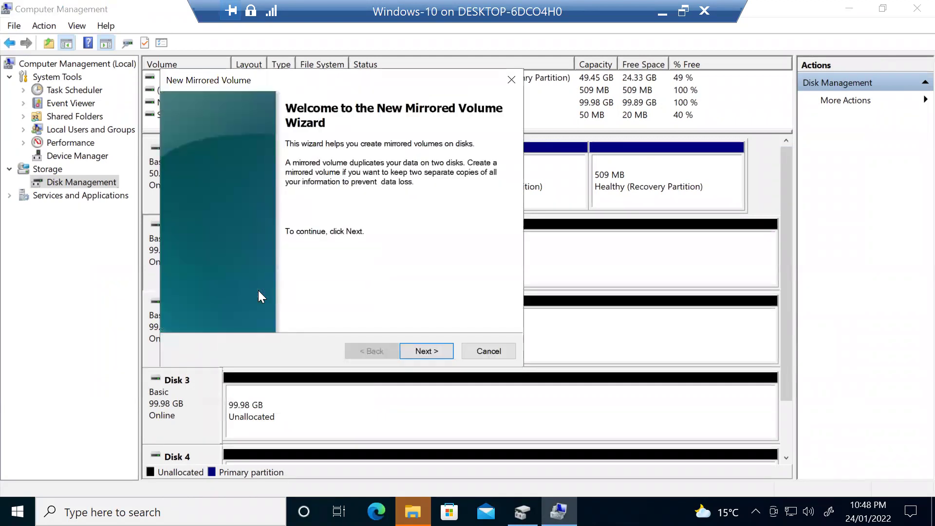
{"action": "left_click", "coordinate": [426, 351]}
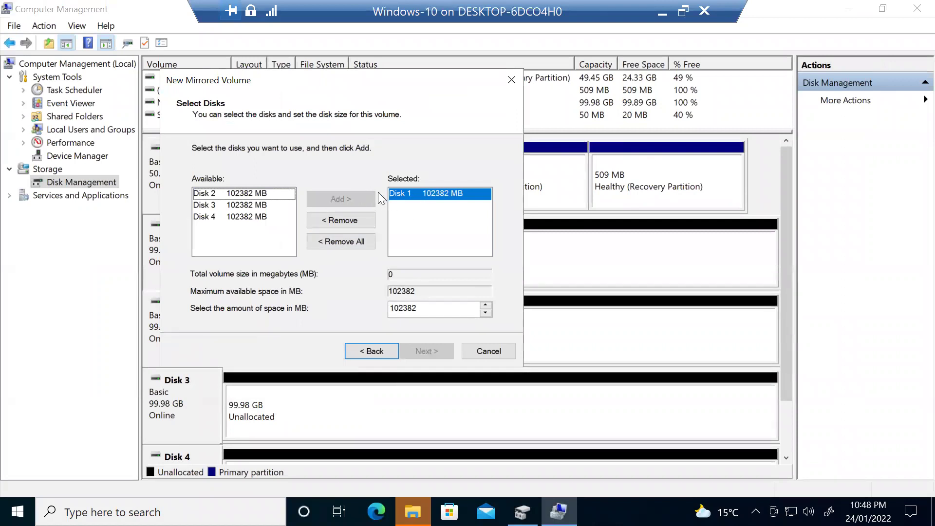
{"action": "left_click", "coordinate": [256, 192]}
{"action": "left_click", "coordinate": [332, 199]}
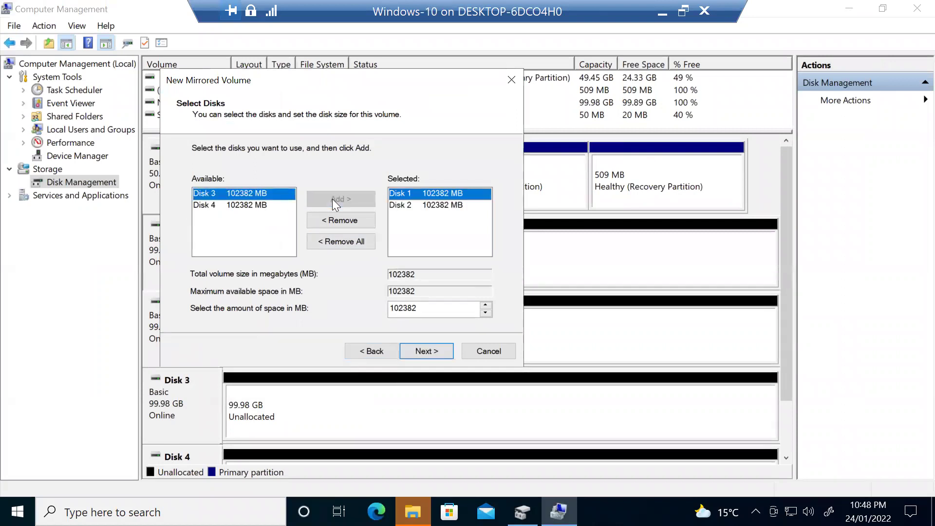
- Finish the mirrored volume with drive letter D, NTFS, default allocation unit size and label New Volume, accepting the conversion to dynamic disks
{"action": "left_click", "coordinate": [425, 351]}
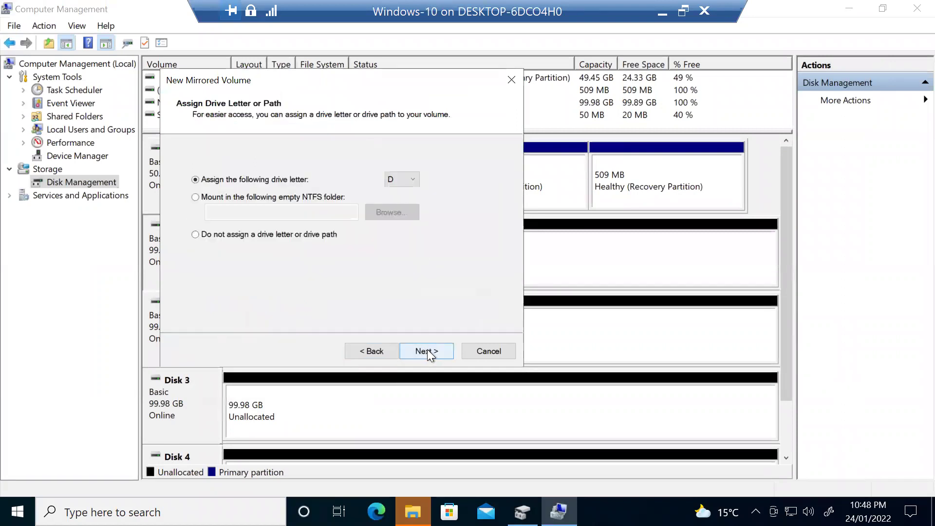
{"action": "left_click", "coordinate": [427, 350]}
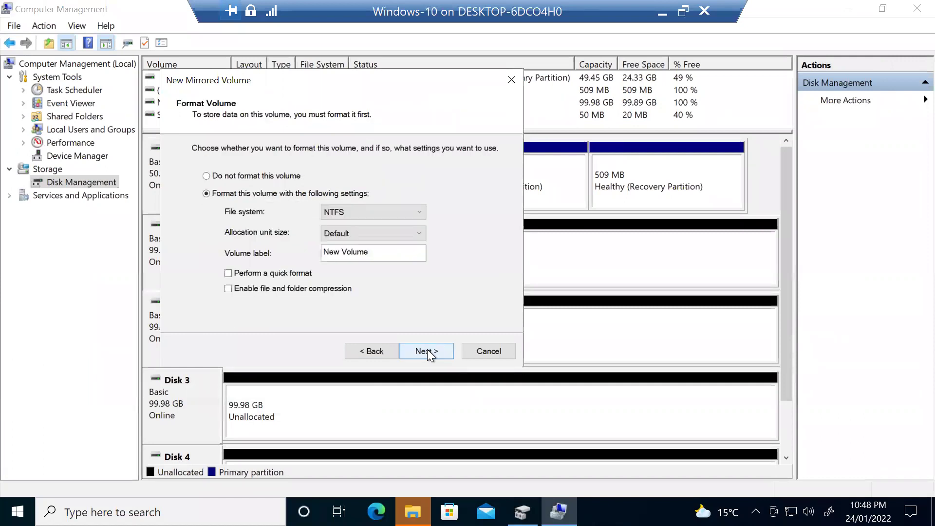
{"action": "left_click", "coordinate": [427, 351]}
{"action": "left_click", "coordinate": [427, 350]}
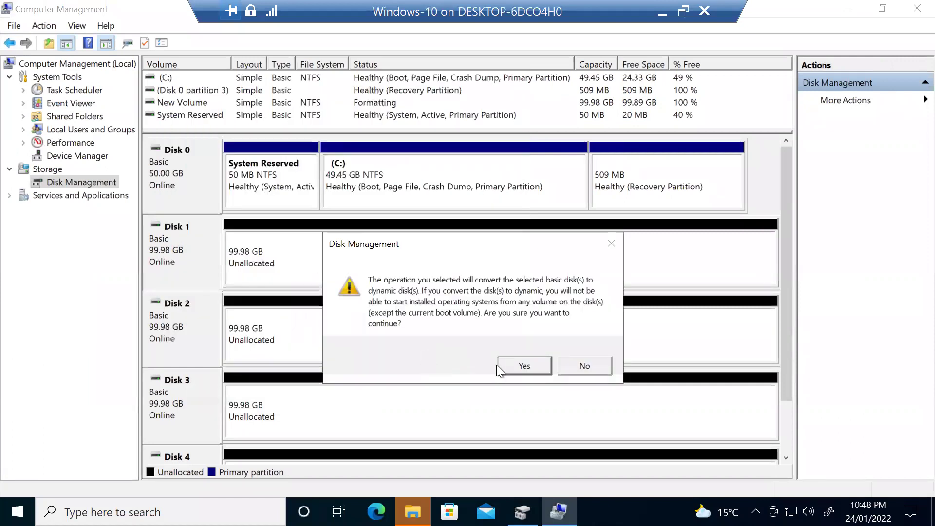
{"action": "left_click", "coordinate": [517, 368]}
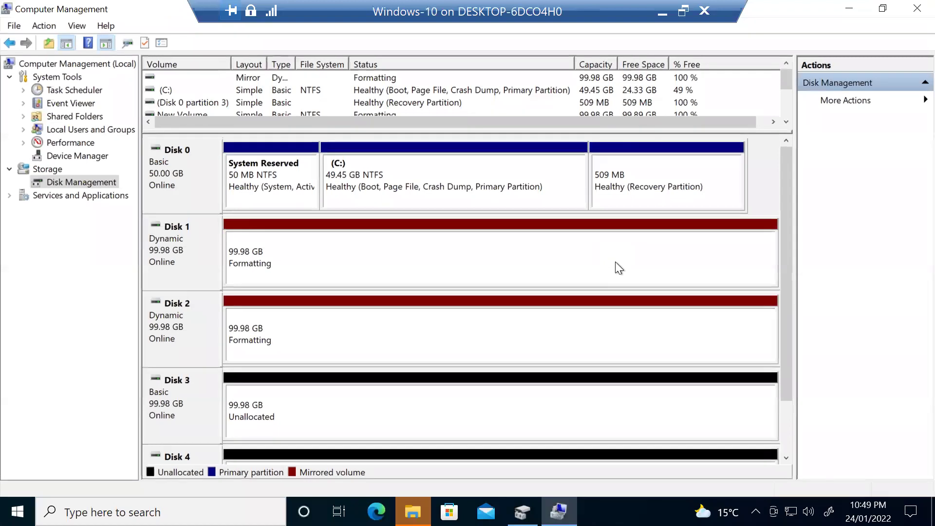
- Examine the mirrored volume D: by comparing its two copies on Disk 1 and Disk 2
{"action": "scroll", "coordinate": [615, 261], "scroll_direction": "down", "scroll_amount": 2}
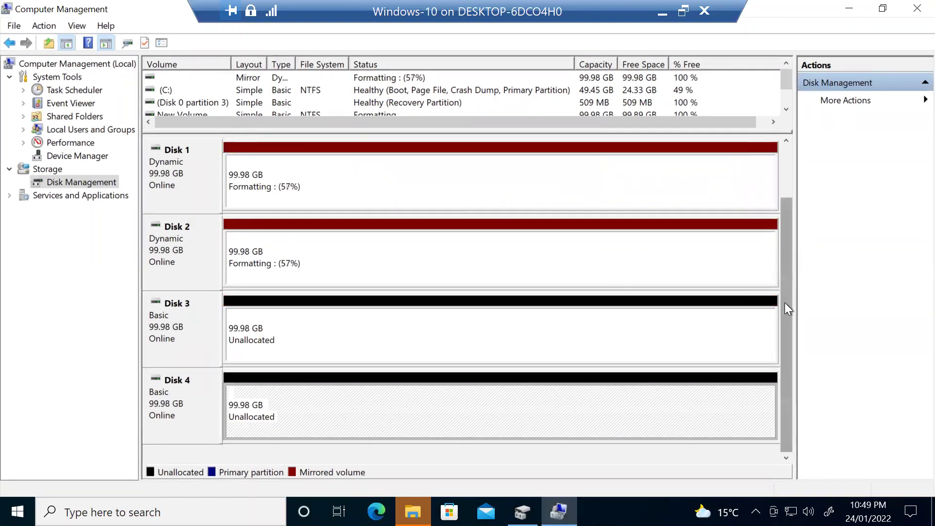
{"action": "left_click_drag", "start_coordinate": [790, 261], "coordinate": [794, 232]}
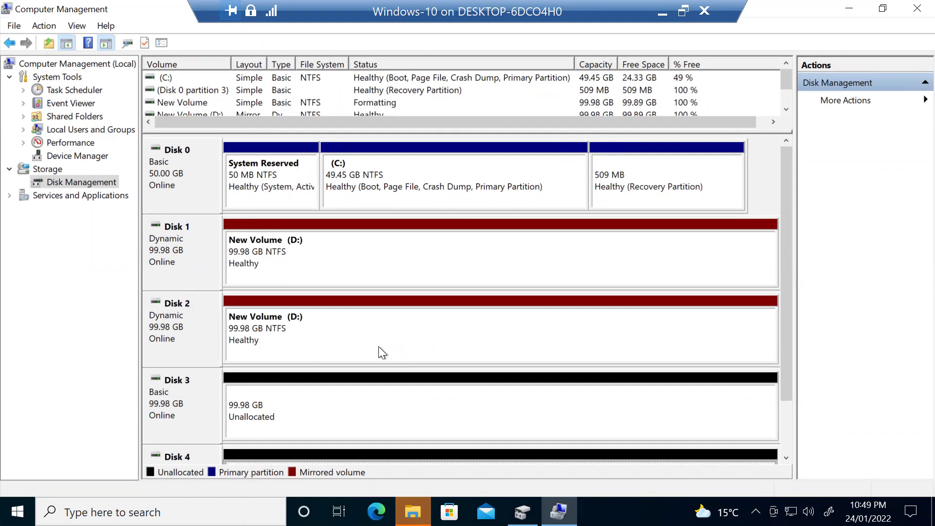
{"action": "left_click", "coordinate": [341, 258]}
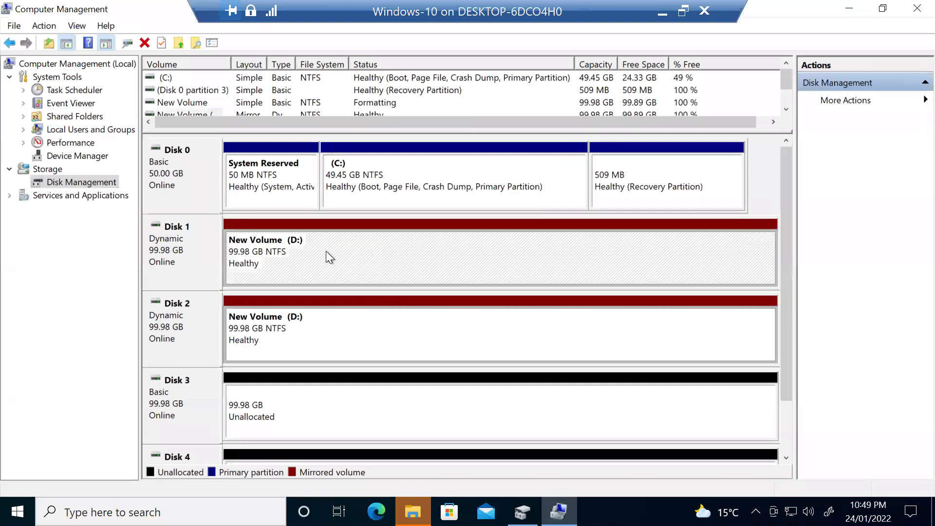
{"action": "left_click", "coordinate": [320, 331]}
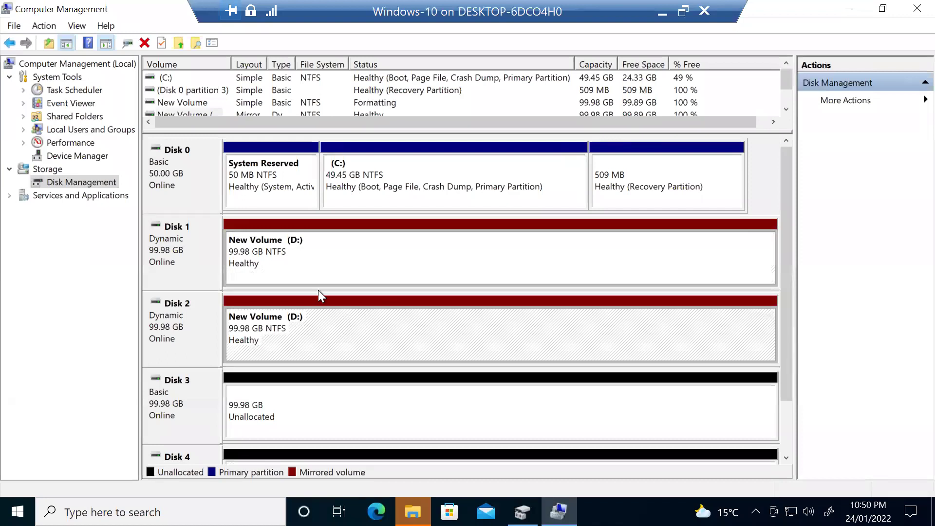
{"action": "left_click", "coordinate": [317, 265]}
{"action": "left_click", "coordinate": [325, 318]}
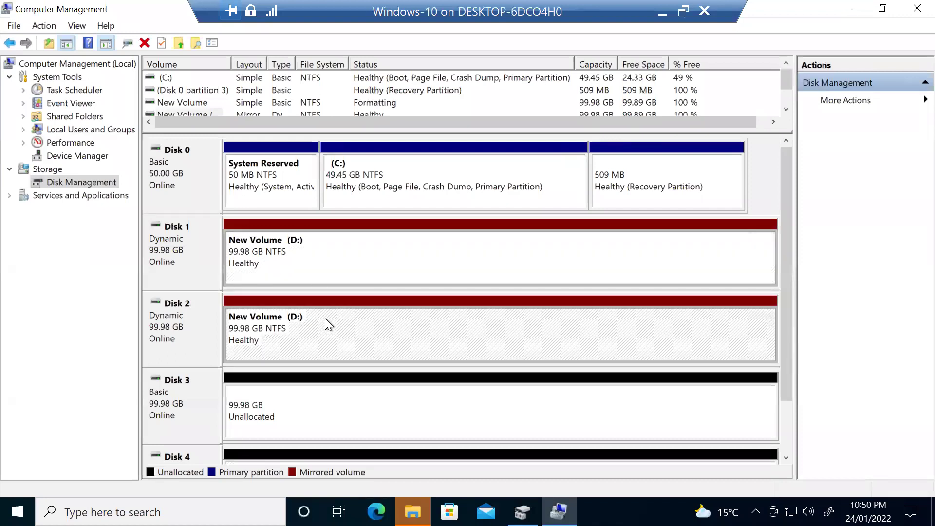
{"action": "left_click", "coordinate": [317, 270]}
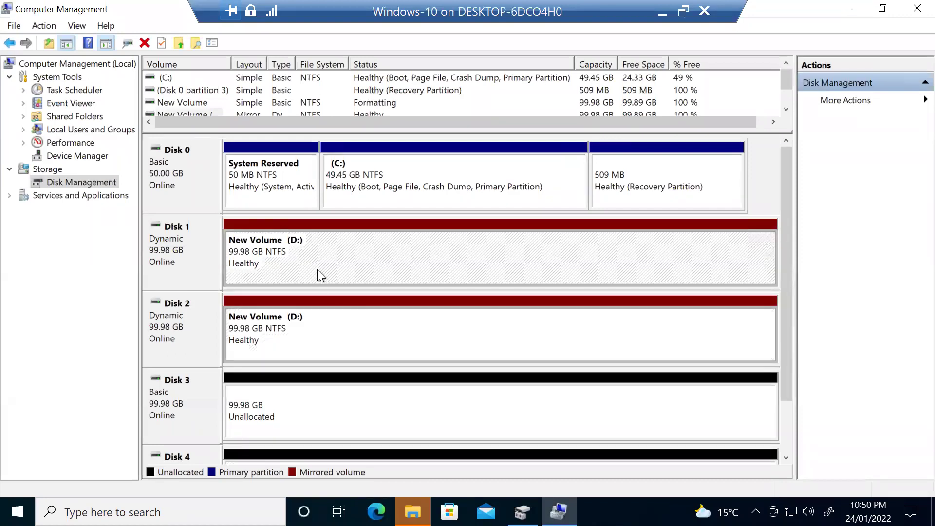
{"action": "left_click", "coordinate": [326, 331]}
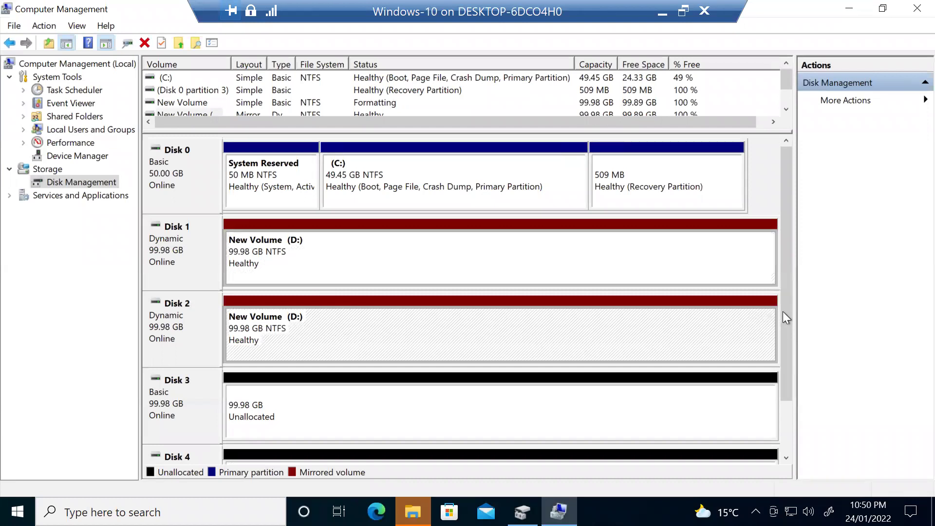
- Start a new spanned volume on Disk 3 and set that disk's share of the space to 10240 MB
{"action": "left_click_drag", "start_coordinate": [786, 318], "coordinate": [781, 364]}
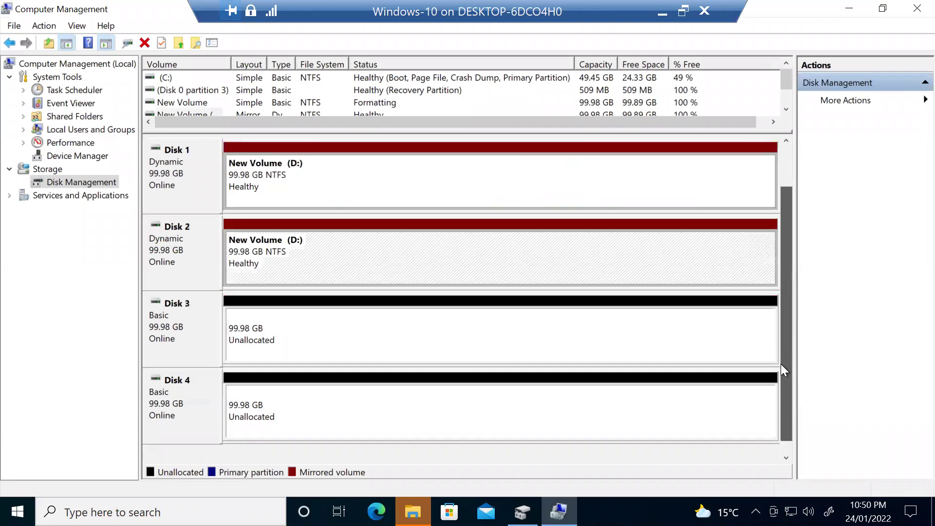
{"action": "left_click", "coordinate": [411, 340]}
{"action": "left_click", "coordinate": [299, 393]}
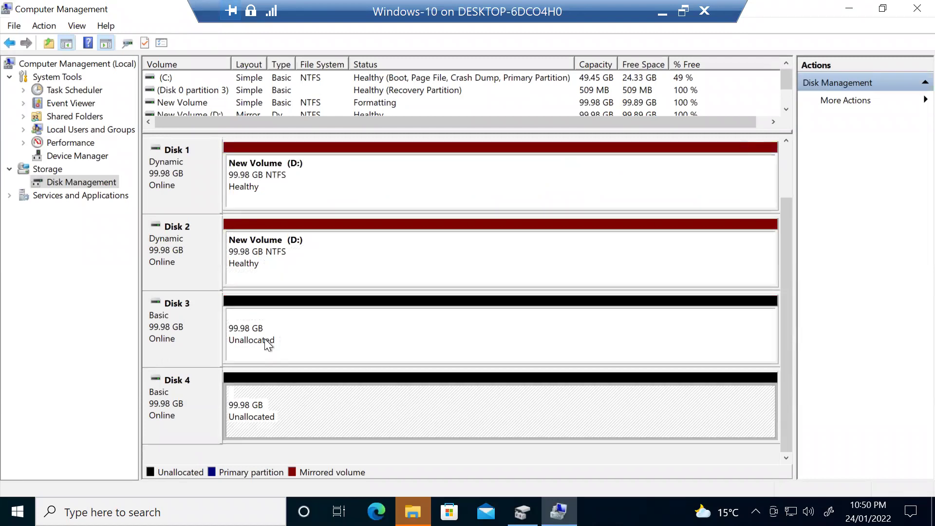
{"action": "right_click", "coordinate": [295, 321]}
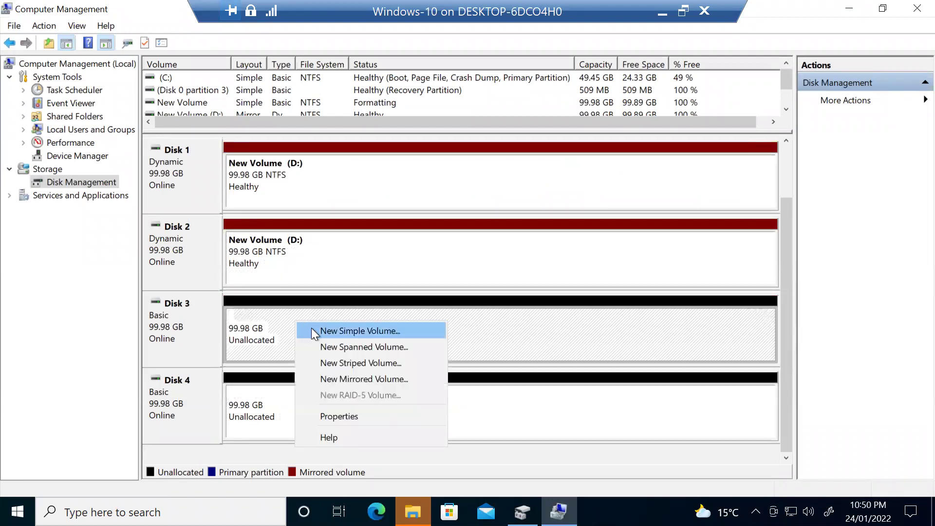
{"action": "left_click", "coordinate": [371, 346]}
{"action": "left_click", "coordinate": [428, 353]}
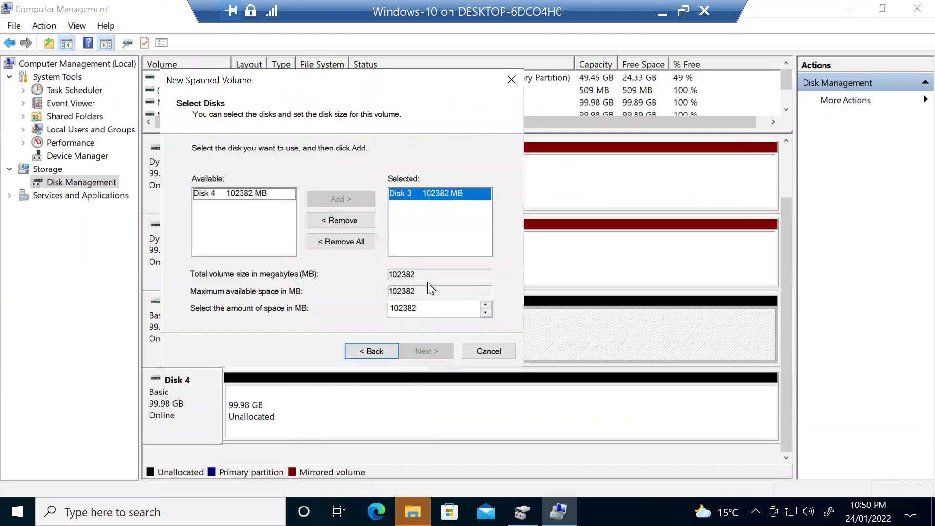
{"action": "left_click_drag", "start_coordinate": [424, 308], "coordinate": [374, 309]}
{"action": "type", "text": "10240"}
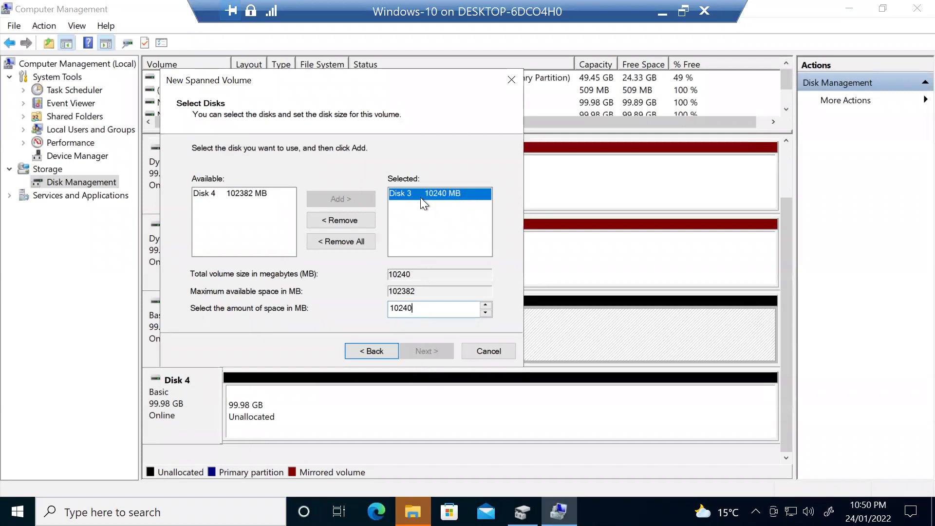
- Add Disk 4 to the spanned volume and set its share of the space to 20480 MB
{"action": "left_click", "coordinate": [241, 193]}
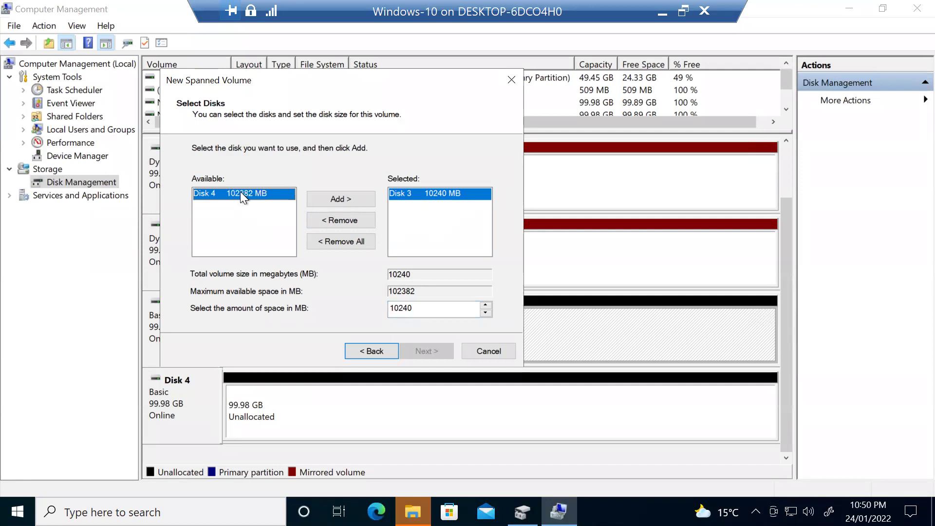
{"action": "left_click", "coordinate": [346, 200]}
{"action": "left_click_drag", "start_coordinate": [430, 308], "coordinate": [365, 310]}
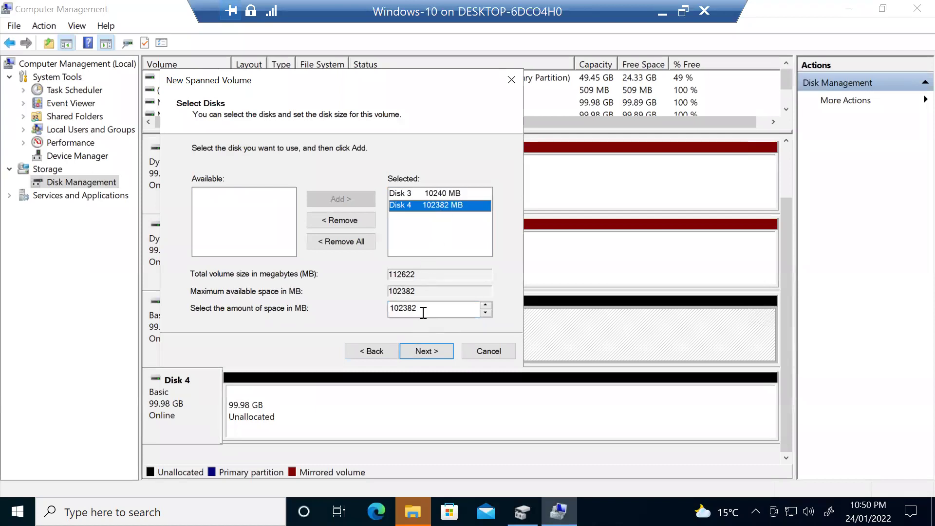
{"action": "left_click_drag", "start_coordinate": [424, 313], "coordinate": [358, 297]}
{"action": "type", "text": "20480"}
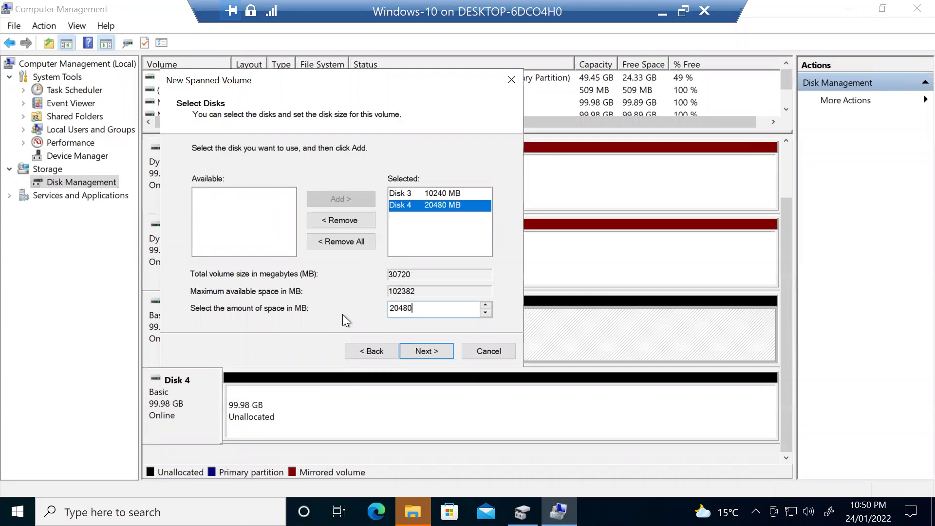
- Recheck both disk shares and finish the spanned volume with drive letter E, NTFS and label New Volume, accepting the conversion to dynamic disks
{"action": "left_click", "coordinate": [419, 353]}
{"action": "left_click", "coordinate": [372, 352]}
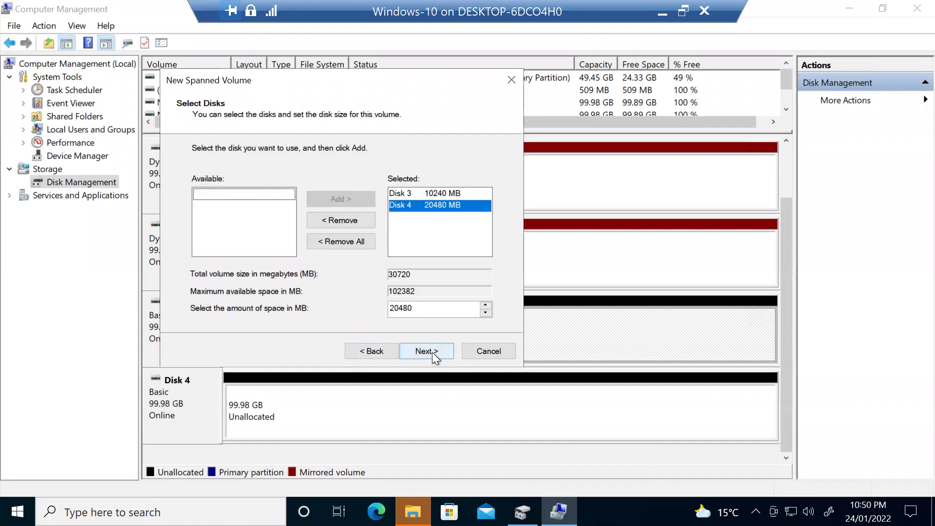
{"action": "left_click", "coordinate": [434, 196]}
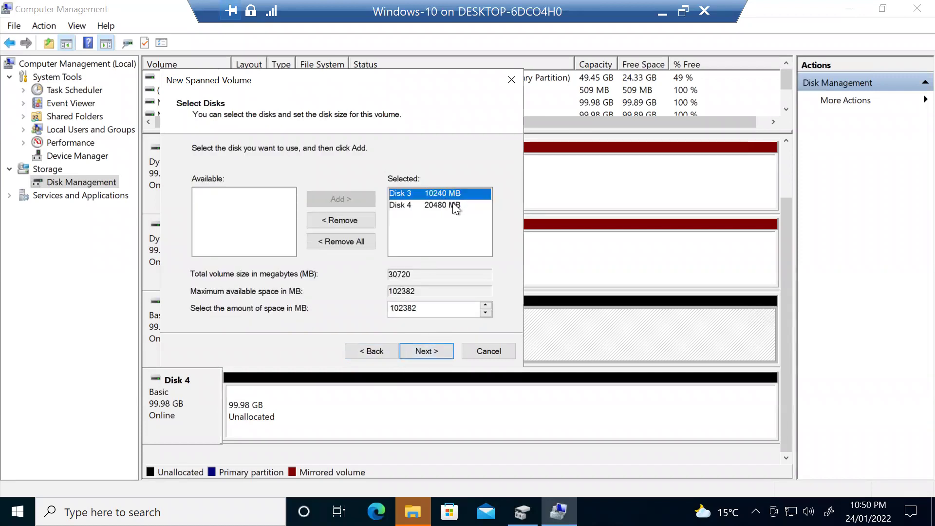
{"action": "left_click", "coordinate": [454, 205]}
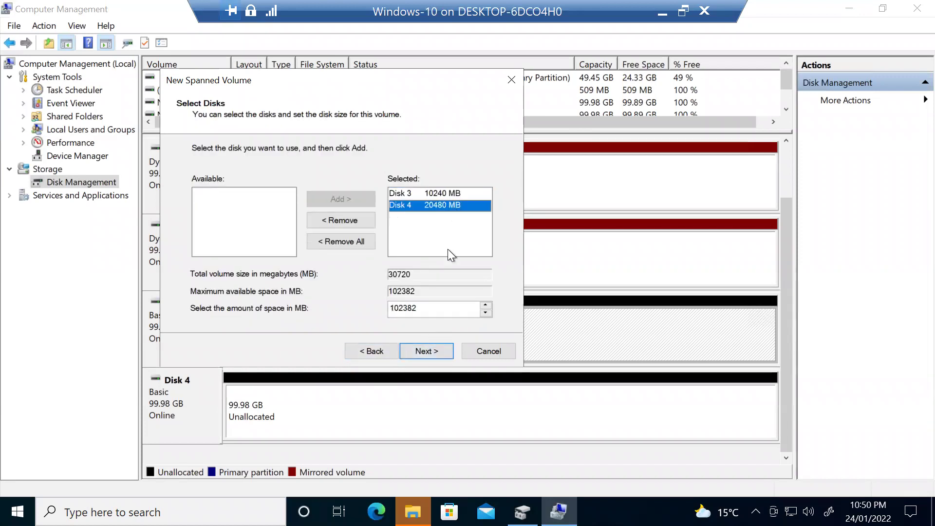
{"action": "left_click", "coordinate": [426, 352]}
{"action": "left_click", "coordinate": [427, 351]}
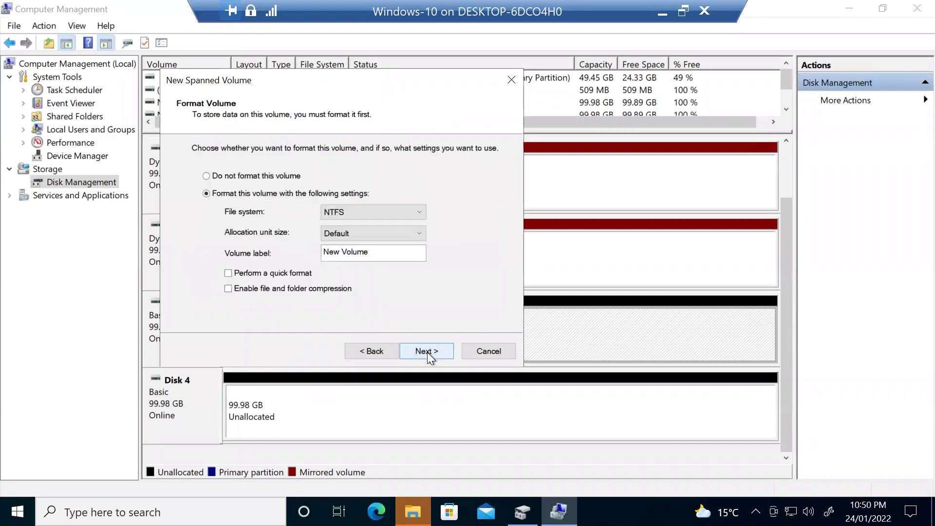
{"action": "left_click", "coordinate": [427, 351]}
{"action": "left_click", "coordinate": [427, 352]}
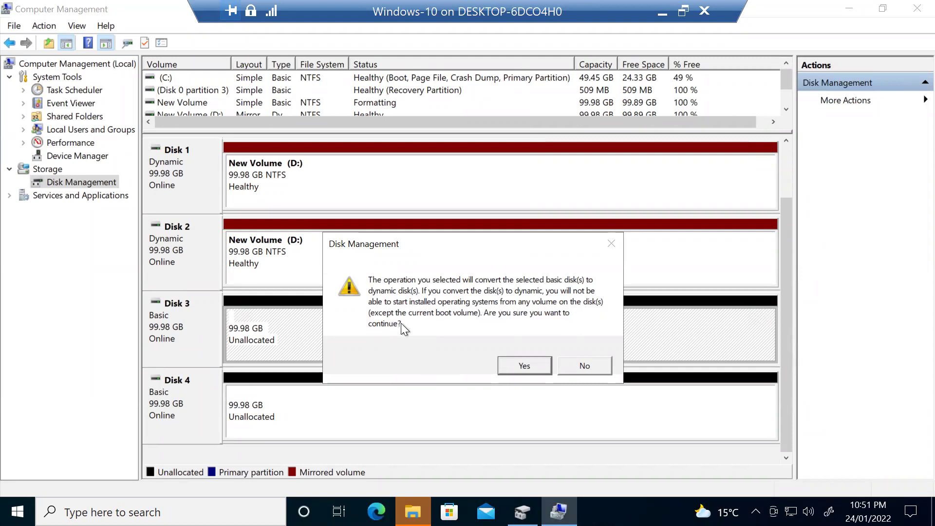
{"action": "left_click", "coordinate": [522, 365]}
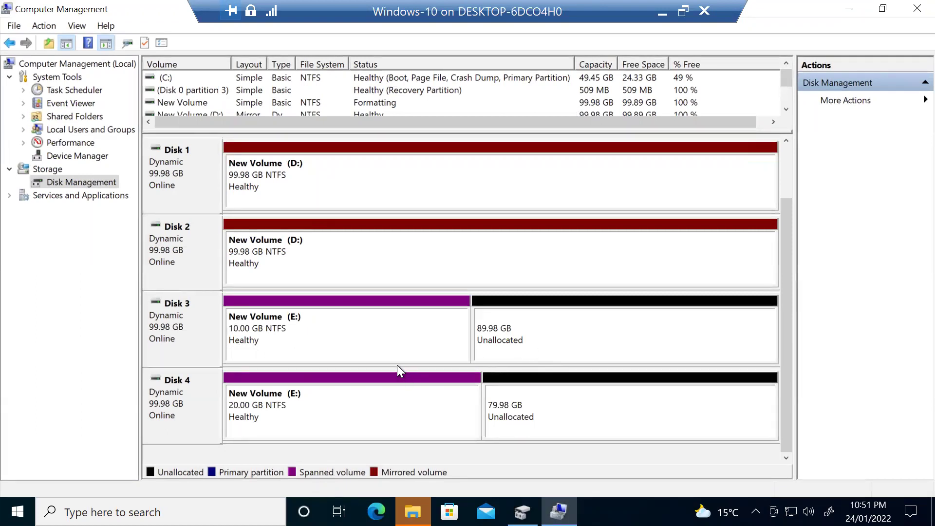
- Examine the spanned volume E: by comparing its portions on Disk 3 and Disk 4
{"action": "left_click", "coordinate": [326, 319]}
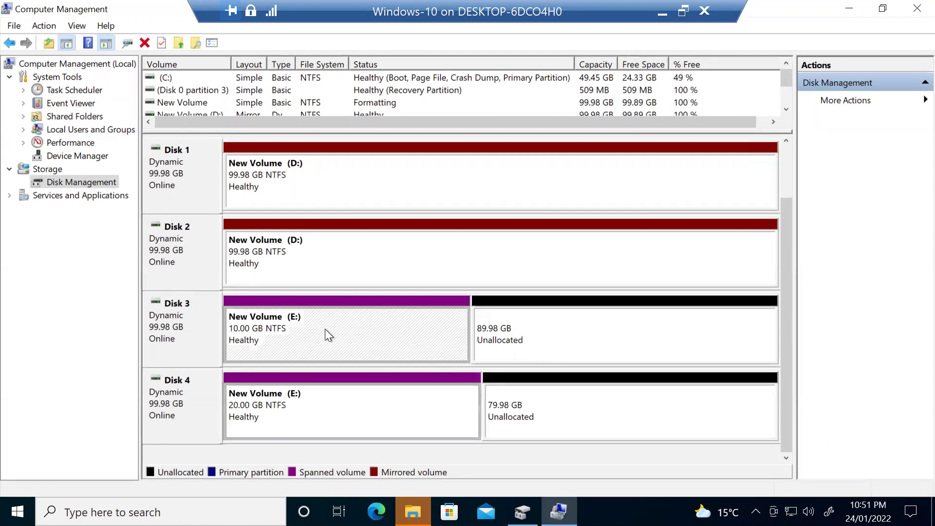
{"action": "left_click", "coordinate": [310, 395]}
{"action": "left_click", "coordinate": [299, 336]}
{"action": "left_click", "coordinate": [297, 402]}
{"action": "left_click", "coordinate": [290, 326]}
{"action": "left_click", "coordinate": [282, 410]}
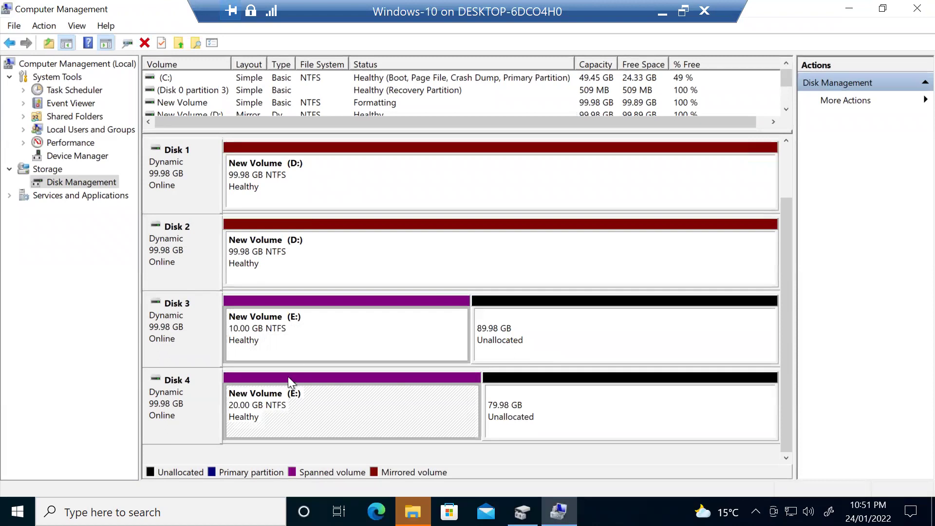
{"action": "left_click", "coordinate": [296, 349]}
{"action": "left_click", "coordinate": [294, 399]}
- Switch to File Explorer and check the sizes of drives C:, D: and E: in This PC
{"action": "left_click", "coordinate": [848, 12]}
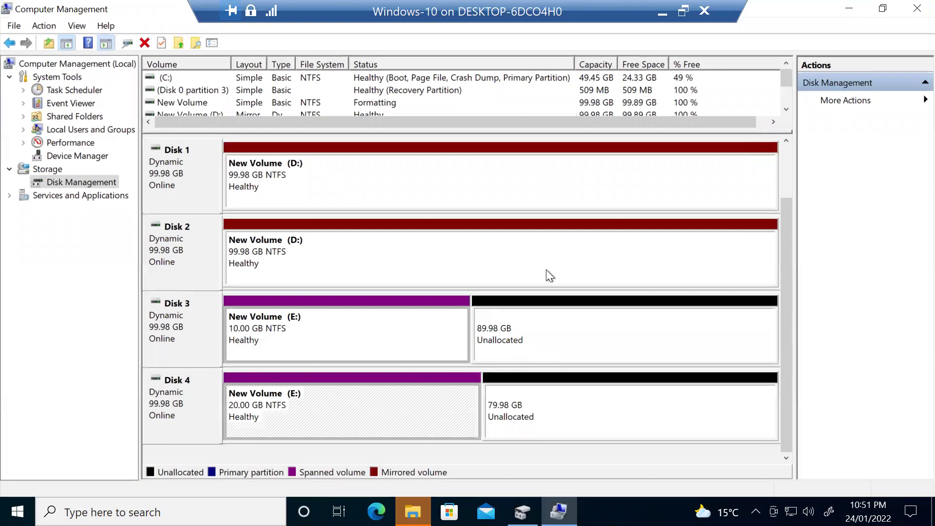
{"action": "left_click", "coordinate": [547, 270]}
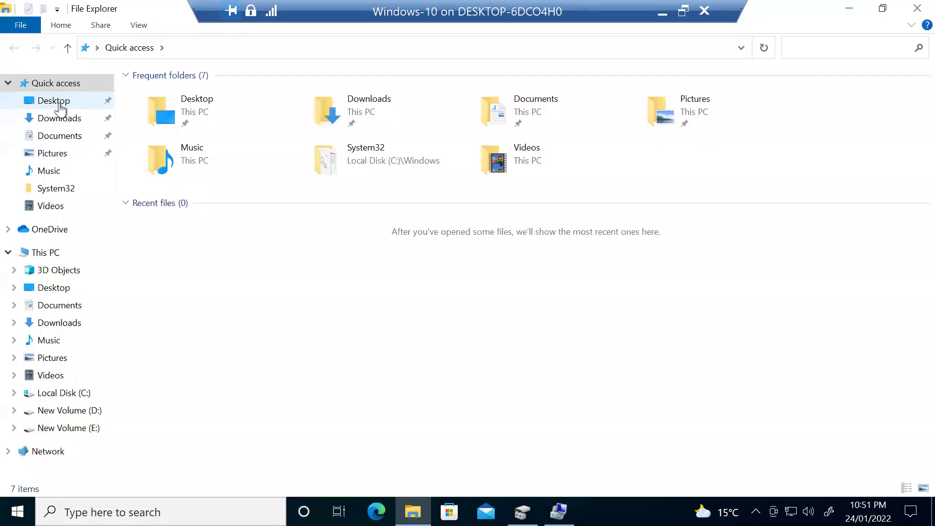
{"action": "left_click", "coordinate": [54, 101]}
{"action": "left_click", "coordinate": [54, 287]}
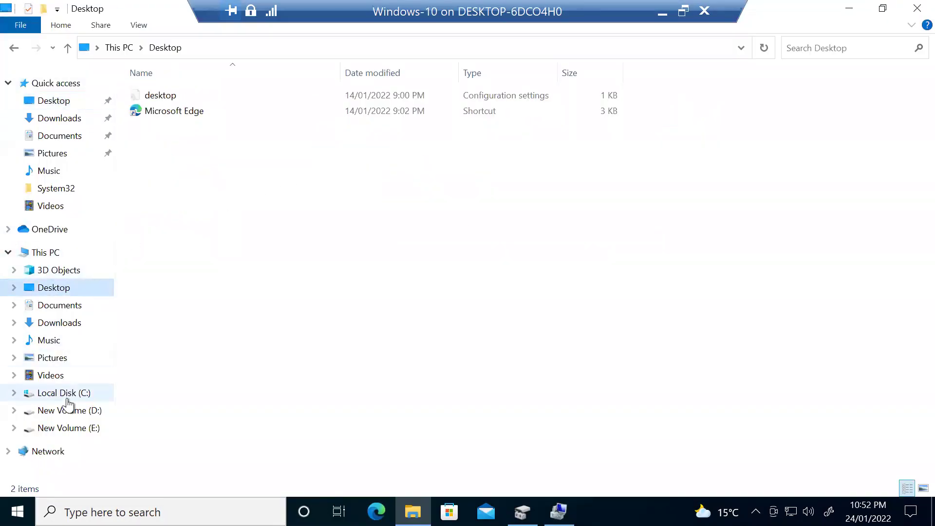
{"action": "left_click", "coordinate": [68, 48]}
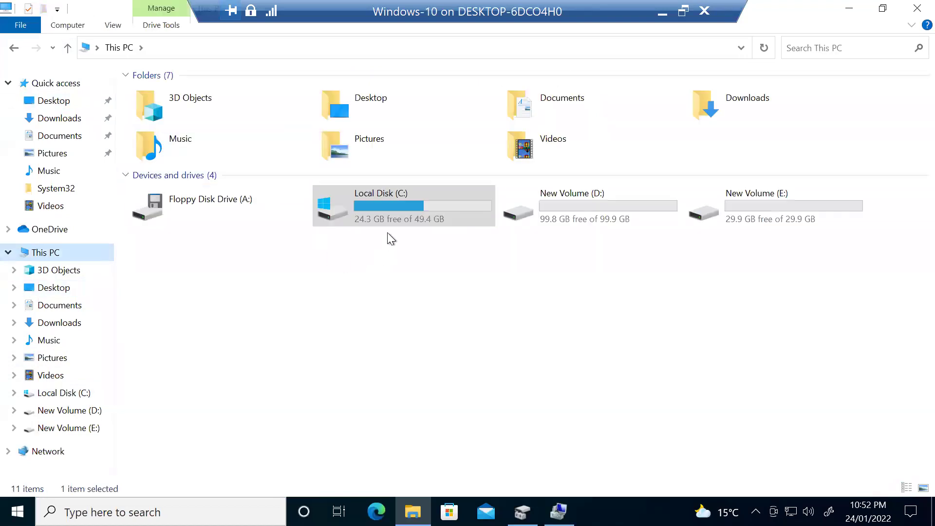
{"action": "left_click", "coordinate": [393, 206]}
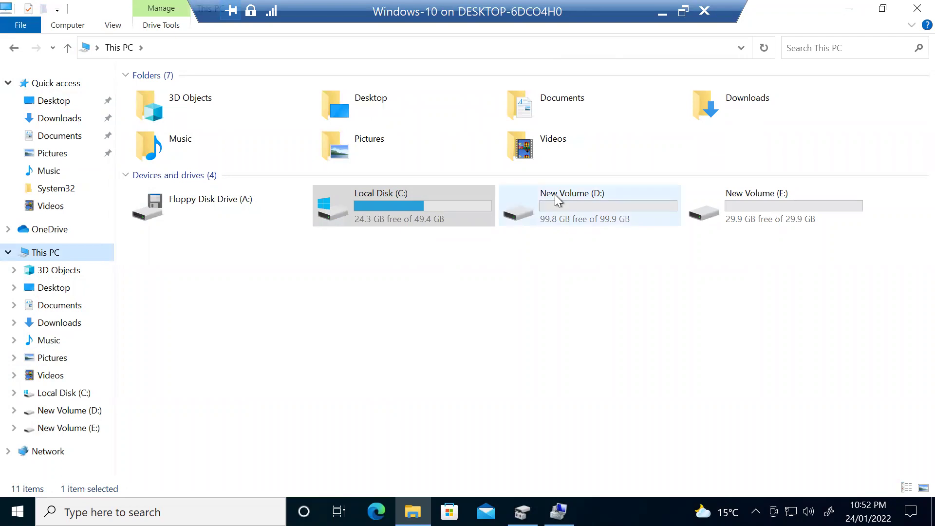
{"action": "left_click", "coordinate": [557, 218]}
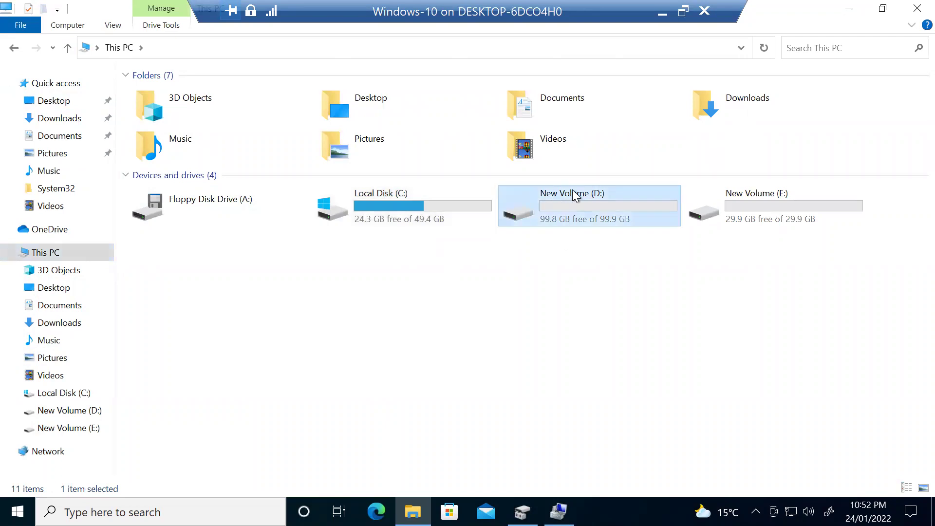
{"action": "left_click", "coordinate": [737, 202]}
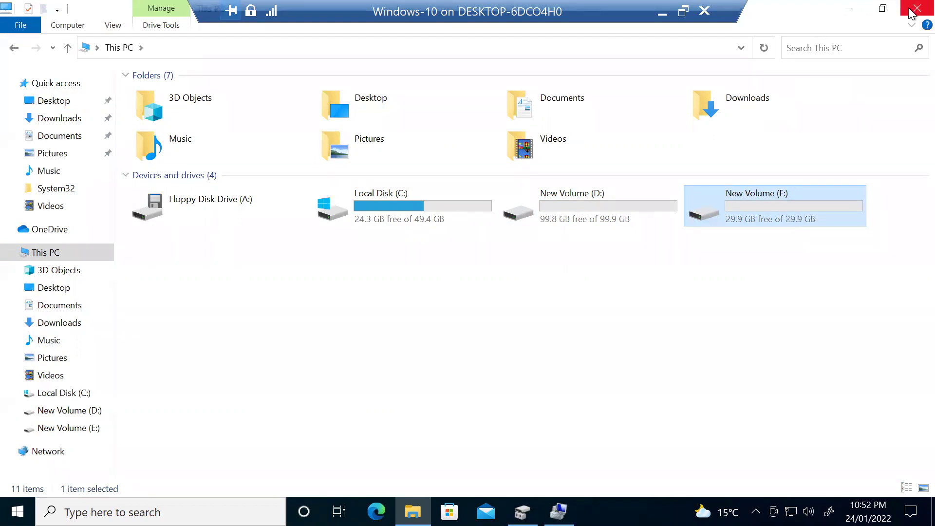
{"action": "mouse_move", "coordinate": [808, 197]}
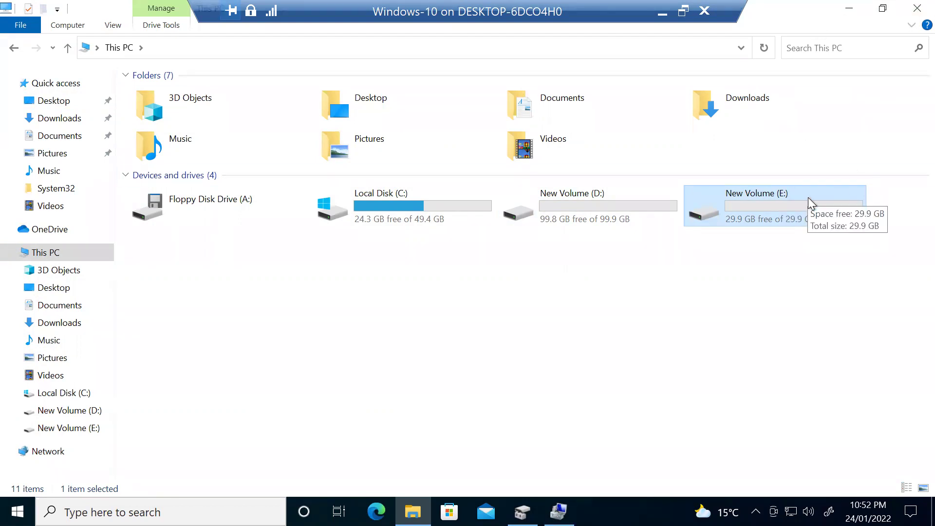
- Close File Explorer, return to Disk Management and start a striped volume in Disk 3's unallocated space with 81902 MB from Disk 3
{"action": "left_click", "coordinate": [917, 8]}
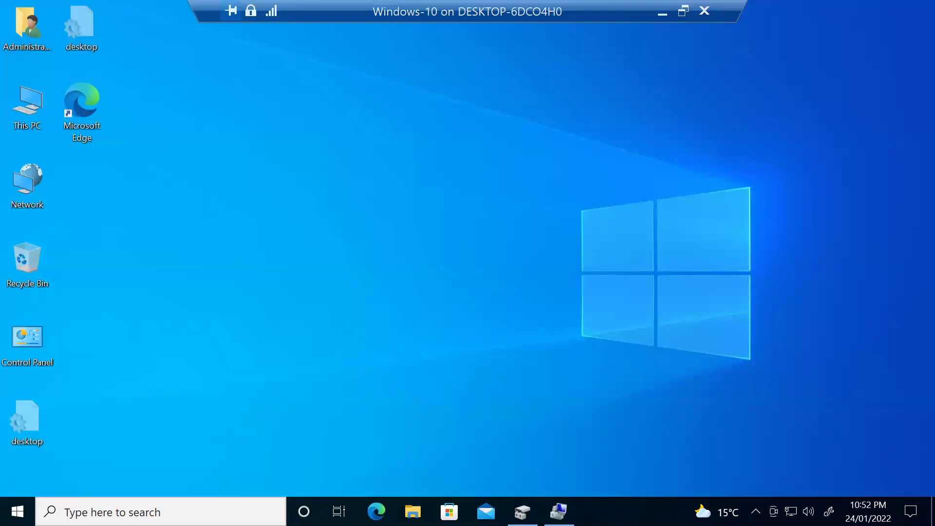
{"action": "left_click", "coordinate": [558, 512]}
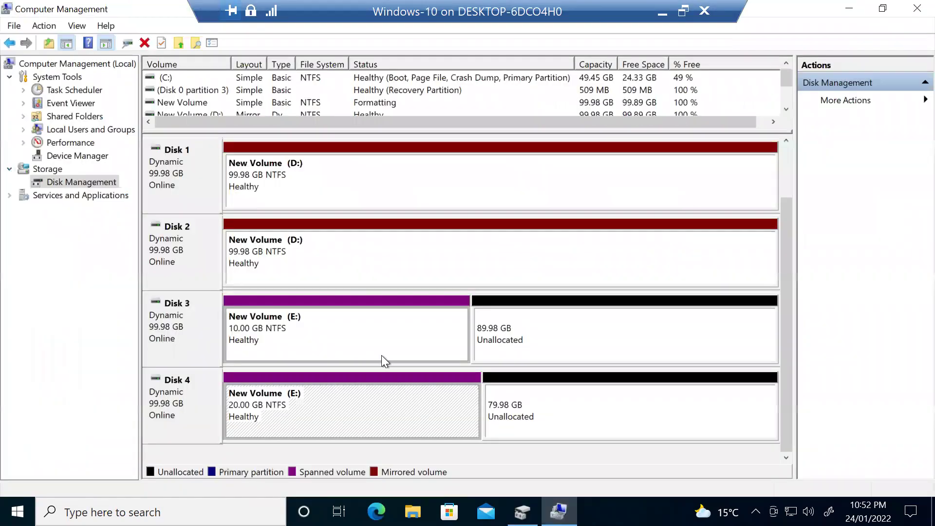
{"action": "right_click", "coordinate": [576, 332]}
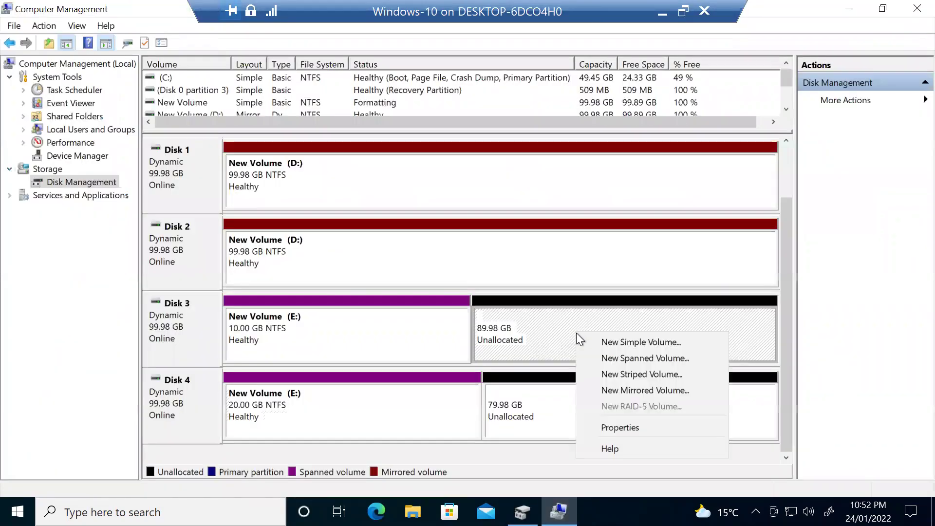
{"action": "left_click", "coordinate": [628, 374]}
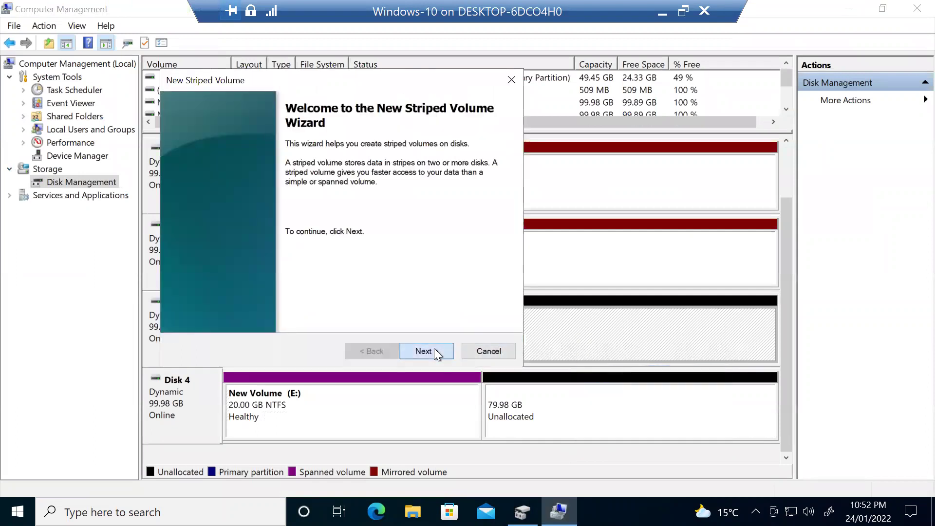
{"action": "left_click", "coordinate": [434, 349]}
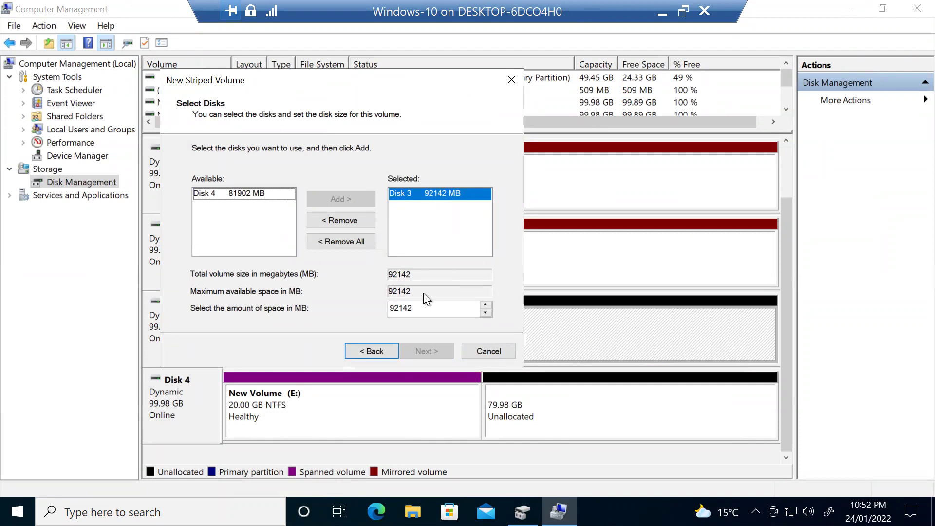
{"action": "left_click_drag", "start_coordinate": [418, 308], "coordinate": [355, 309]}
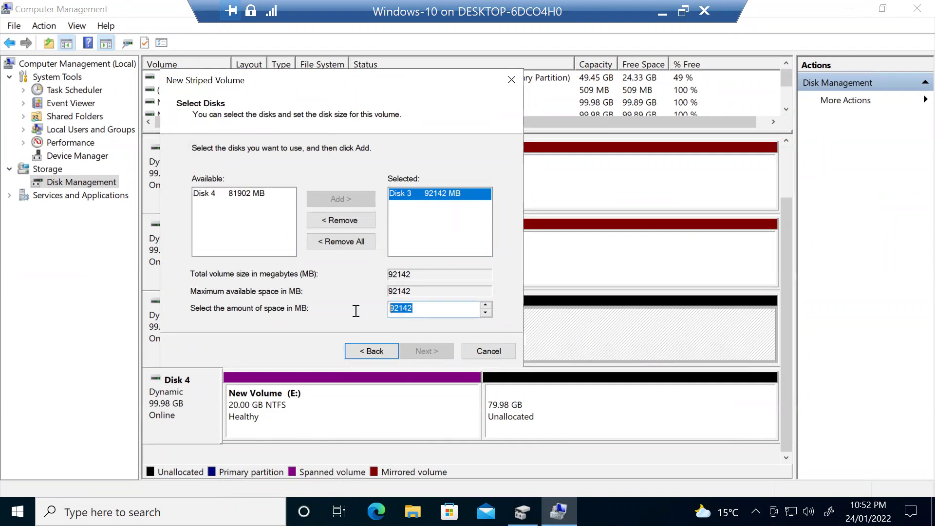
{"action": "type", "text": "8"}
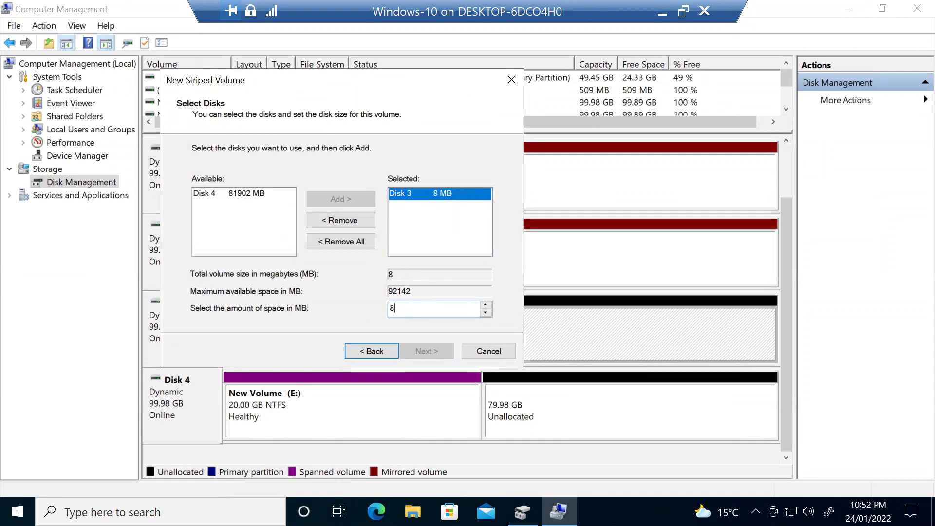
{"action": "type", "text": "1902"}
- Add Disk 4 to the striped volume with 81902 MB and finish it with drive letter F, NTFS and label New Volume
{"action": "left_click", "coordinate": [243, 202]}
{"action": "left_click", "coordinate": [331, 201]}
{"action": "left_click", "coordinate": [453, 206]}
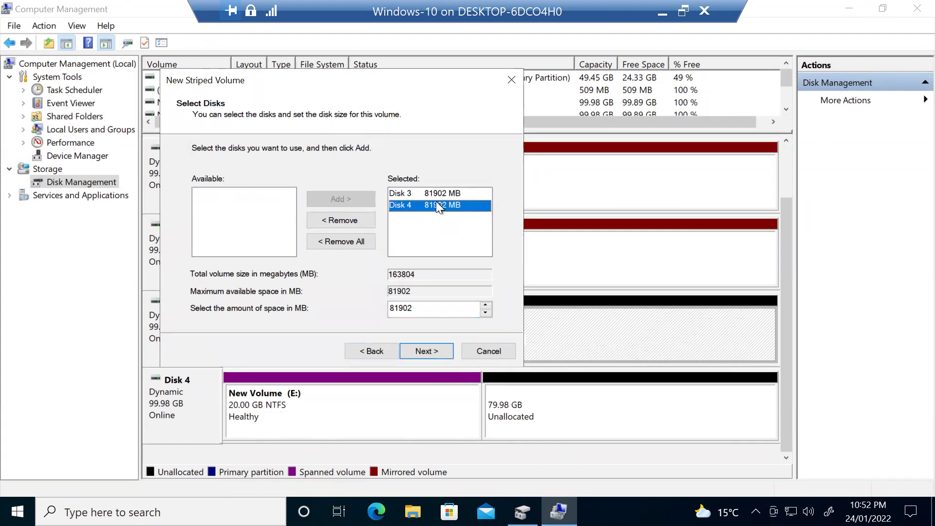
{"action": "left_click", "coordinate": [431, 350]}
{"action": "left_click", "coordinate": [428, 351]}
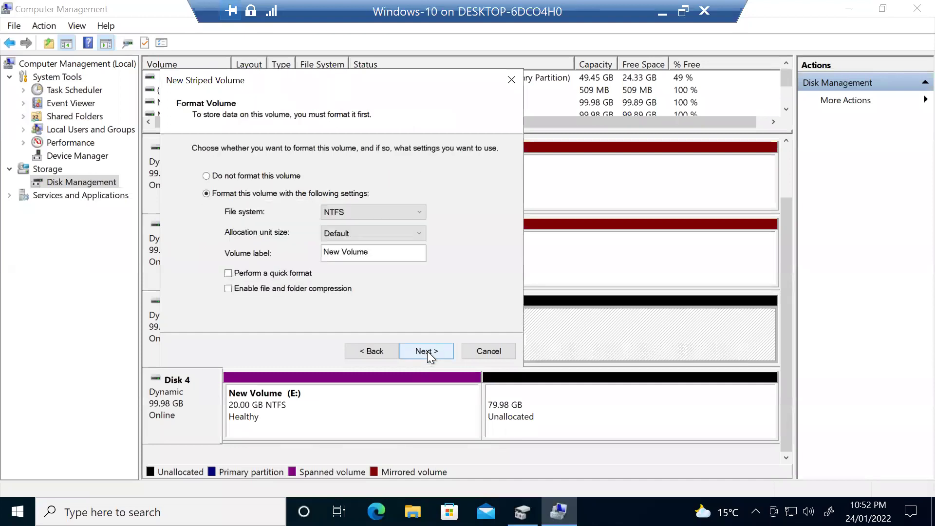
{"action": "left_click", "coordinate": [427, 352]}
{"action": "left_click", "coordinate": [428, 351]}
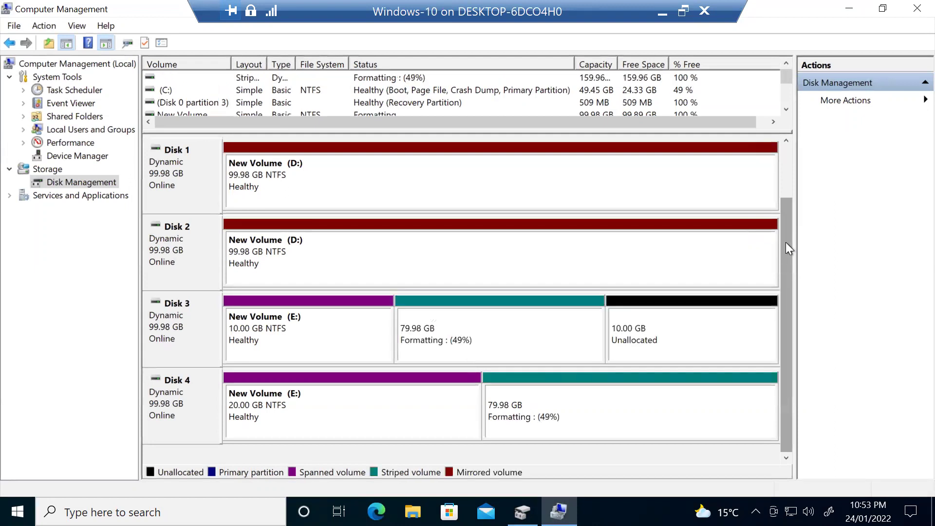
- Check which volume types can be created in the remaining unallocated space on Disk 3 and compare the layouts of the disks
{"action": "left_click_drag", "start_coordinate": [789, 248], "coordinate": [792, 157]}
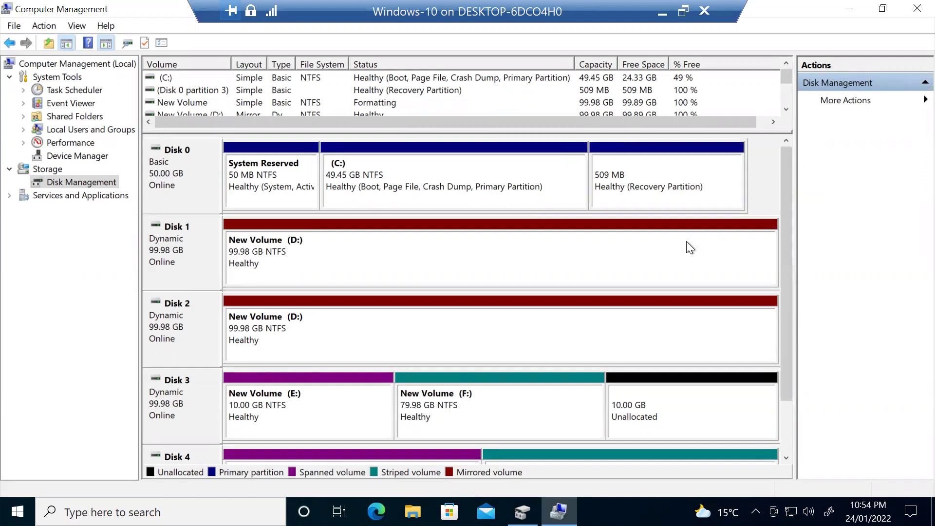
{"action": "left_click_drag", "start_coordinate": [787, 343], "coordinate": [794, 235]}
{"action": "right_click", "coordinate": [675, 424]}
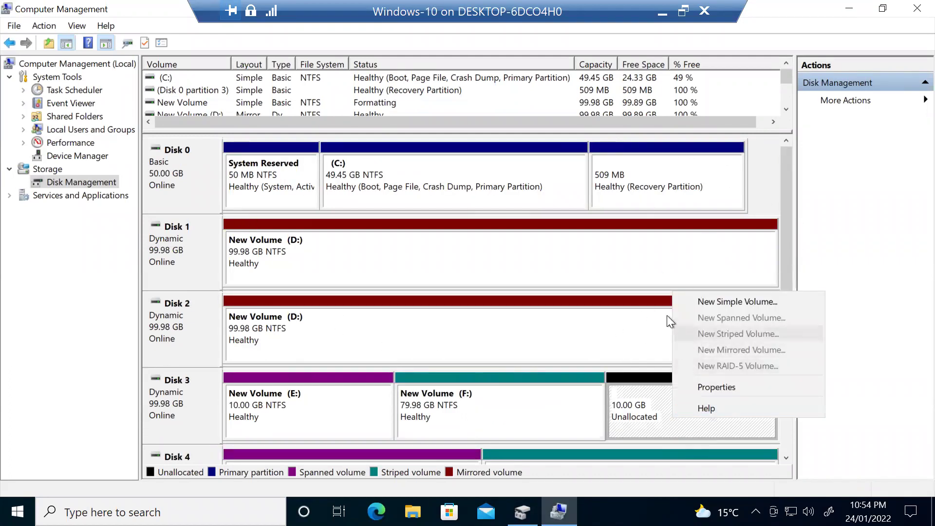
{"action": "left_click", "coordinate": [788, 209]}
{"action": "left_click_drag", "start_coordinate": [788, 209], "coordinate": [748, 104]}
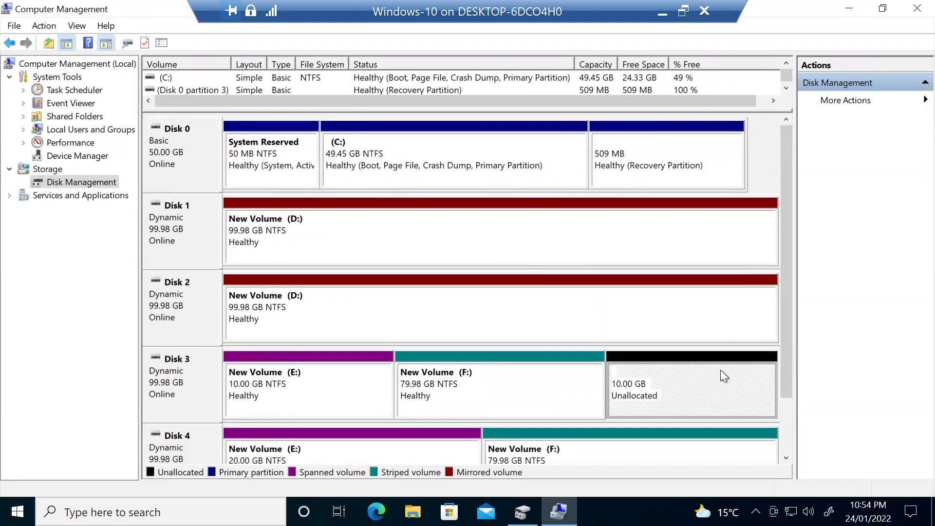
{"action": "left_click_drag", "start_coordinate": [787, 311], "coordinate": [786, 267]}
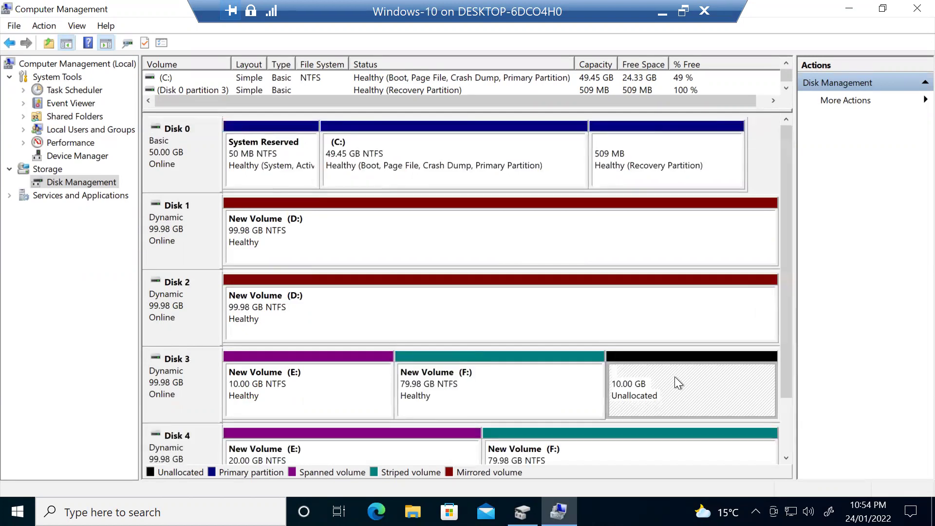
{"action": "right_click", "coordinate": [700, 378]}
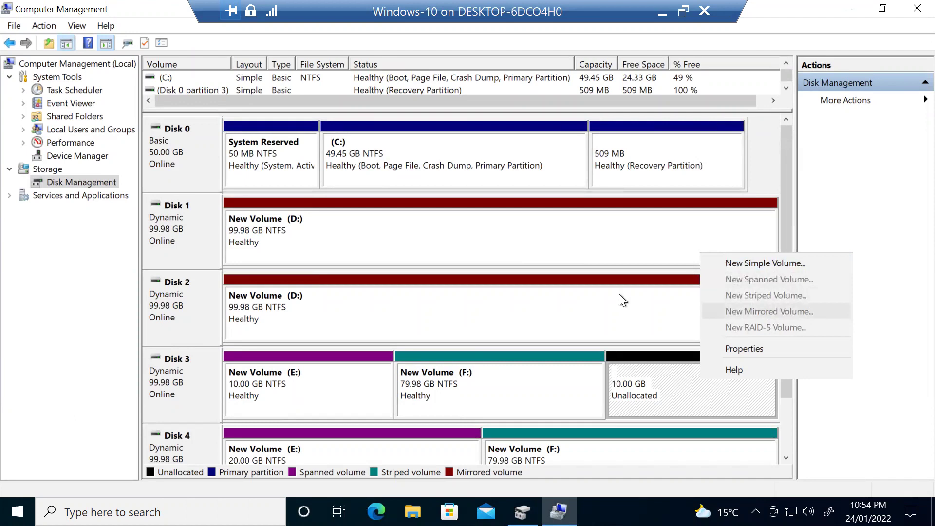
{"action": "left_click", "coordinate": [653, 242]}
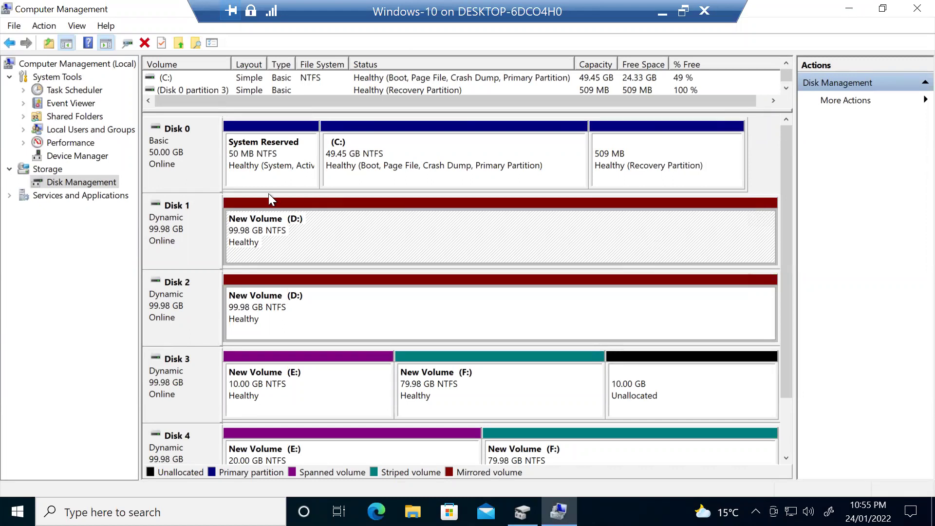
- Check the volume and conversion options offered for Disk 0, the basic system disk
{"action": "right_click", "coordinate": [203, 167]}
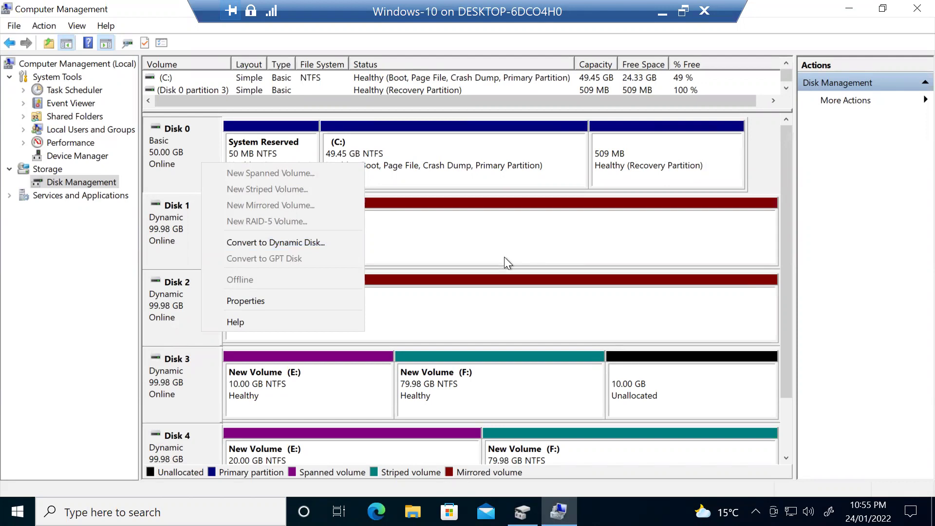
{"action": "left_click", "coordinate": [467, 320]}
{"action": "left_click", "coordinate": [466, 320]}
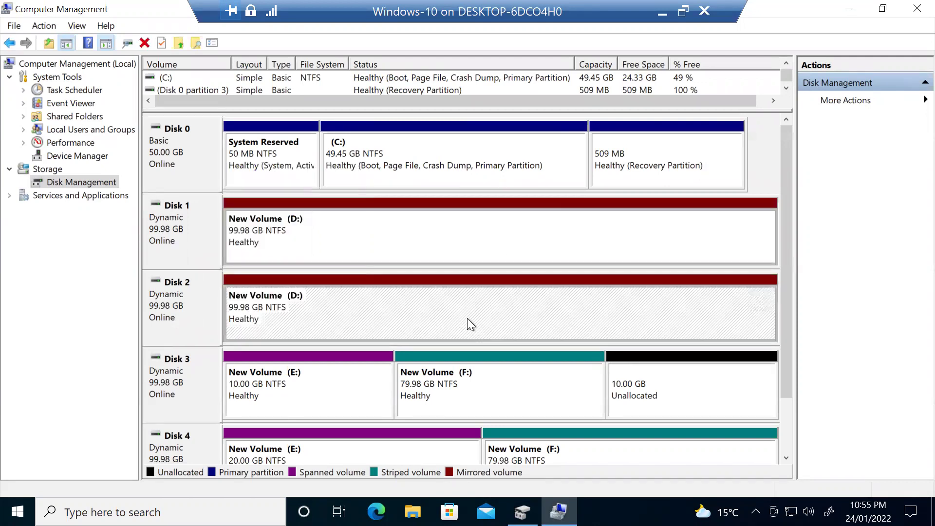
- Switch to the 192.168.3.100 Remote Desktop session and start a new RAID-5 volume on Disk 1 in Disk Management
{"action": "left_click", "coordinate": [663, 18]}
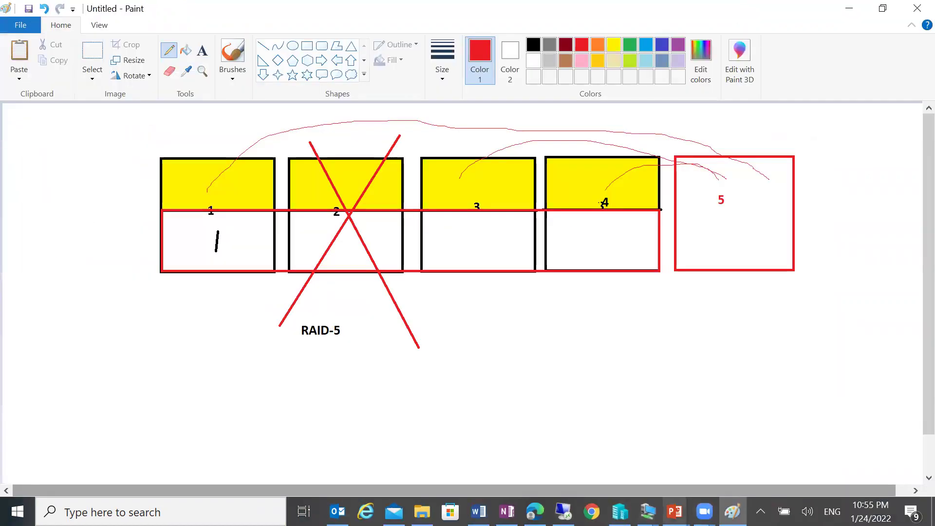
{"action": "left_click", "coordinate": [614, 502]}
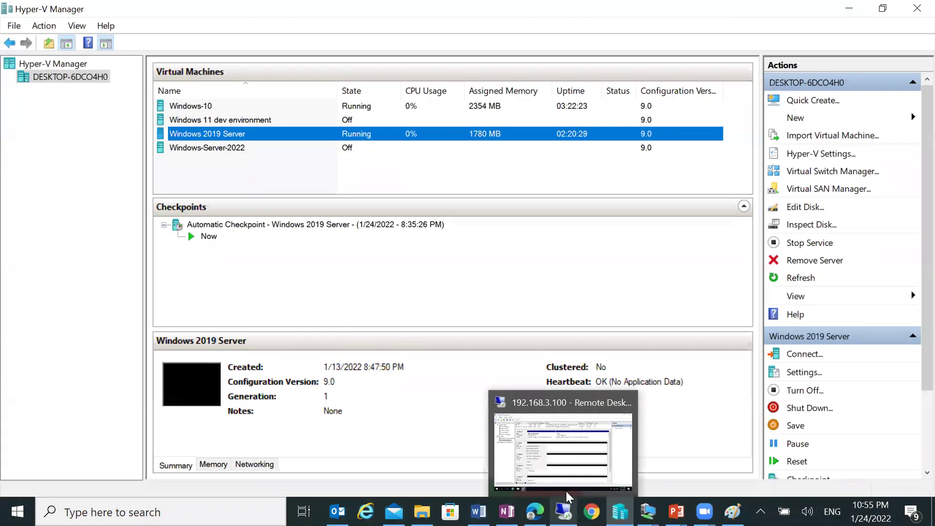
{"action": "left_click", "coordinate": [567, 470]}
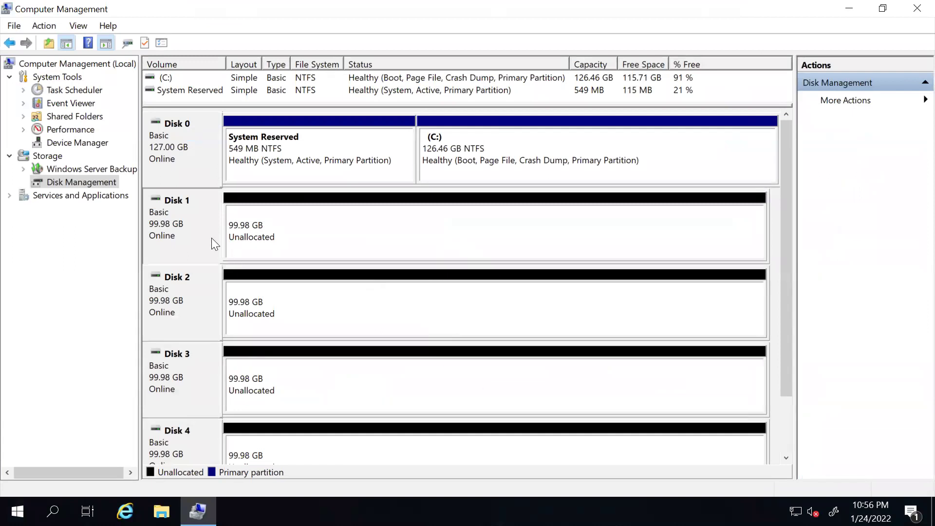
{"action": "right_click", "coordinate": [203, 218]}
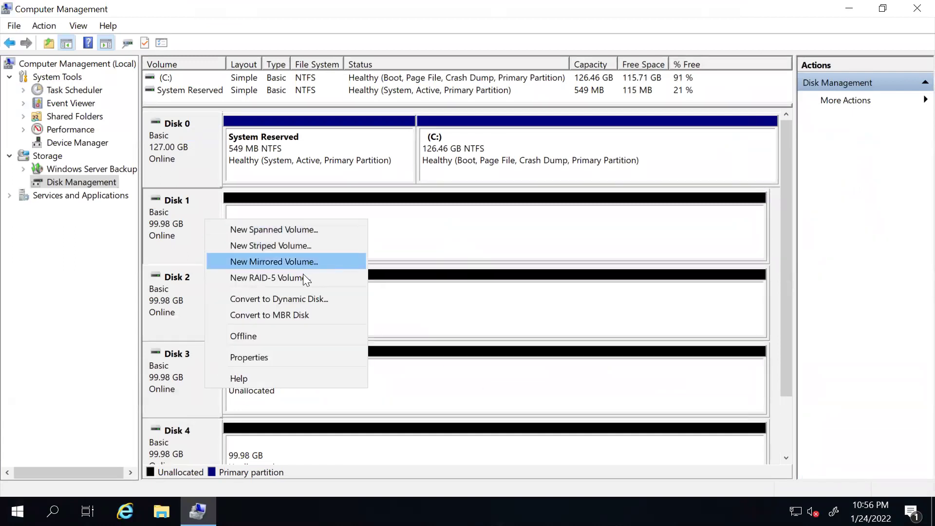
{"action": "left_click", "coordinate": [330, 277]}
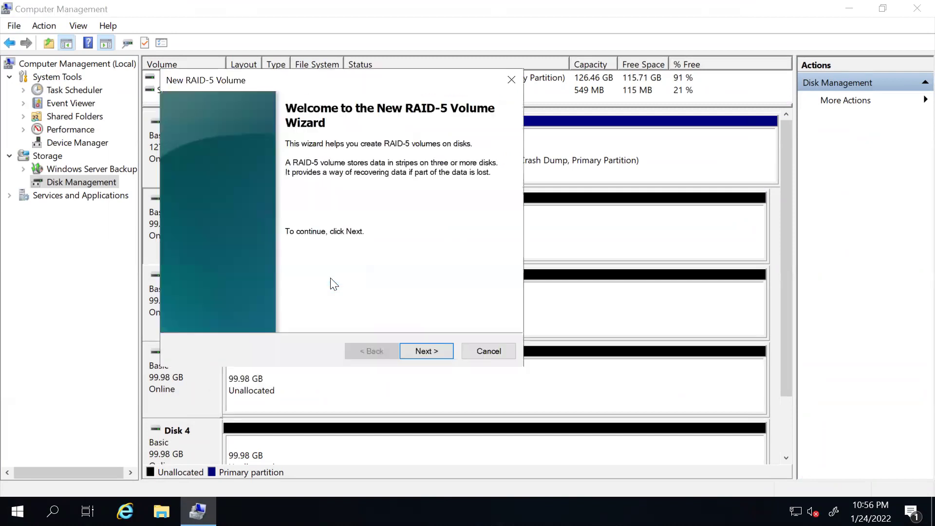
{"action": "left_click", "coordinate": [432, 352]}
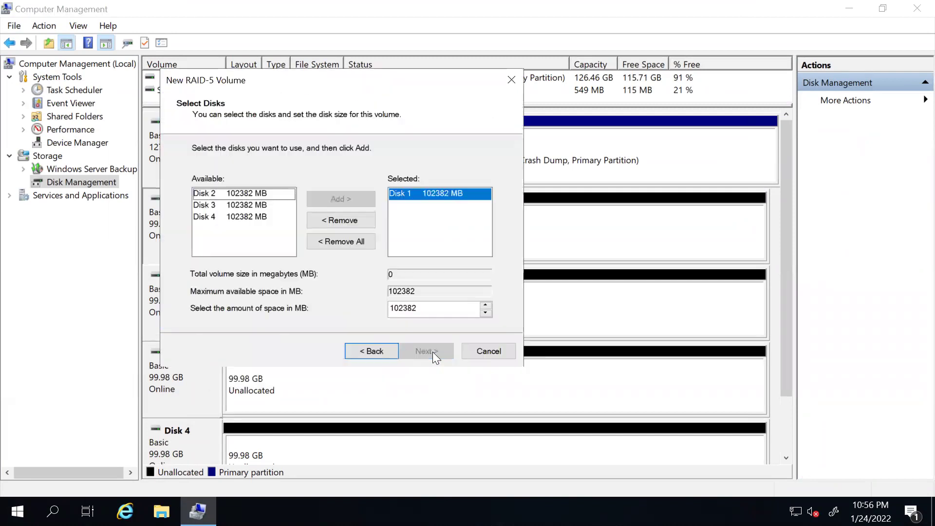
- Add Disk 2, Disk 3 and Disk 4 to the RAID-5 volume and check the space taken from each selected disk
{"action": "left_click", "coordinate": [259, 194]}
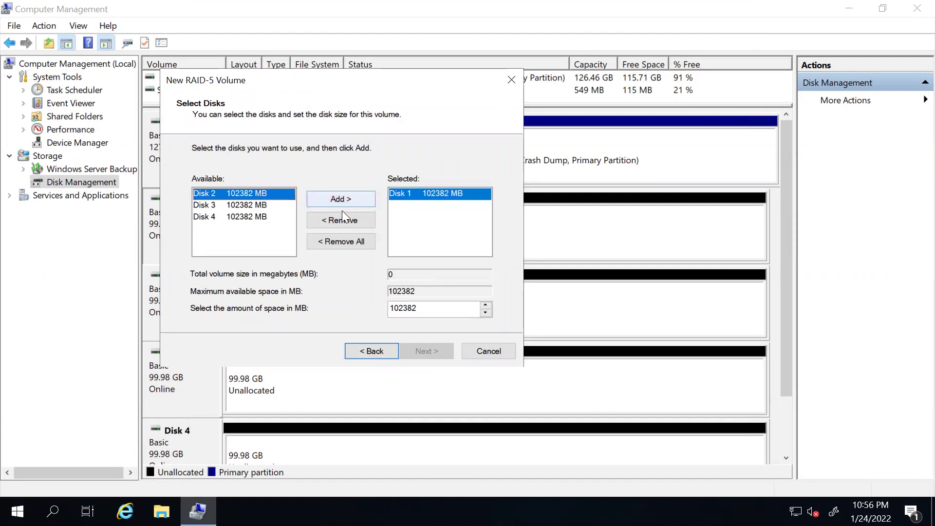
{"action": "left_click", "coordinate": [338, 201]}
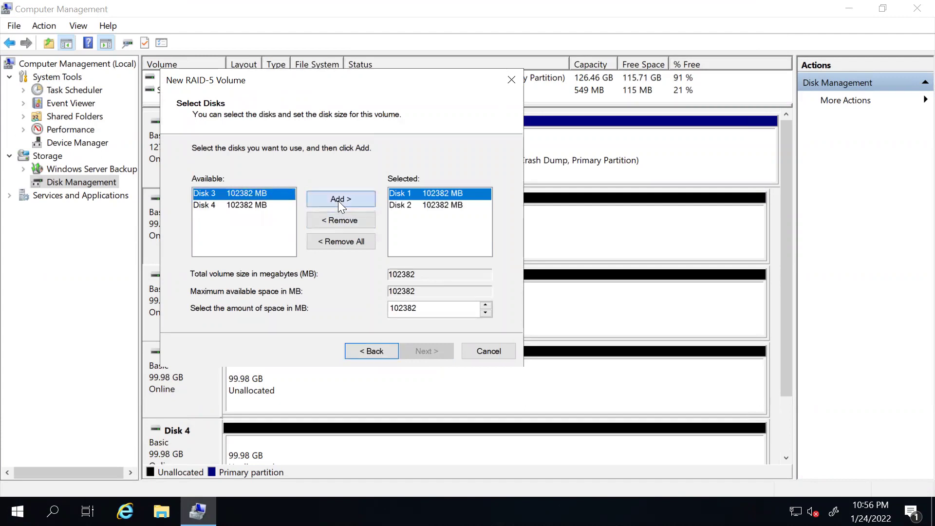
{"action": "left_click", "coordinate": [338, 201]}
{"action": "left_click", "coordinate": [319, 198]}
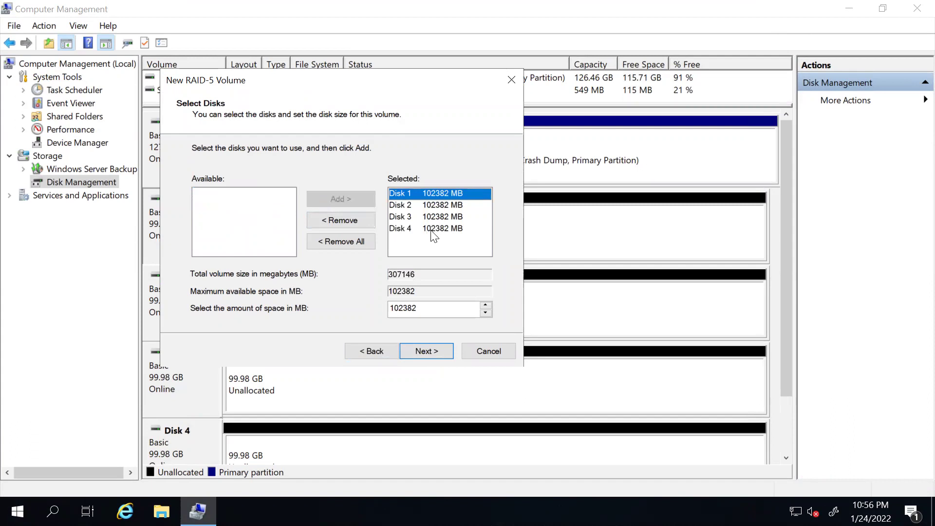
{"action": "left_click", "coordinate": [457, 206]}
{"action": "left_click", "coordinate": [458, 219]}
{"action": "left_click", "coordinate": [460, 228]}
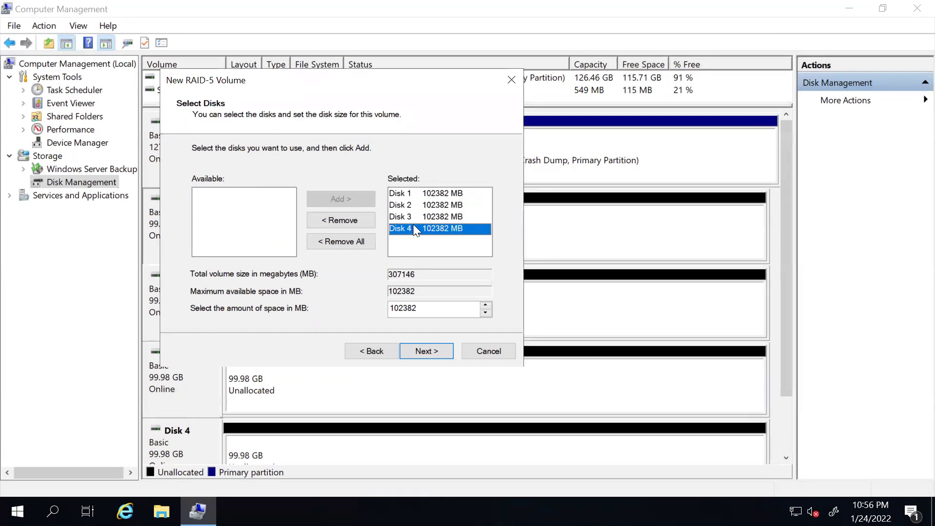
{"action": "left_click", "coordinate": [443, 205]}
{"action": "left_click", "coordinate": [450, 216]}
{"action": "left_click", "coordinate": [450, 228]}
- Finish the RAID-5 volume with drive letter D, NTFS and label New Volume, accepting the conversion to dynamic disks
{"action": "left_click", "coordinate": [422, 351]}
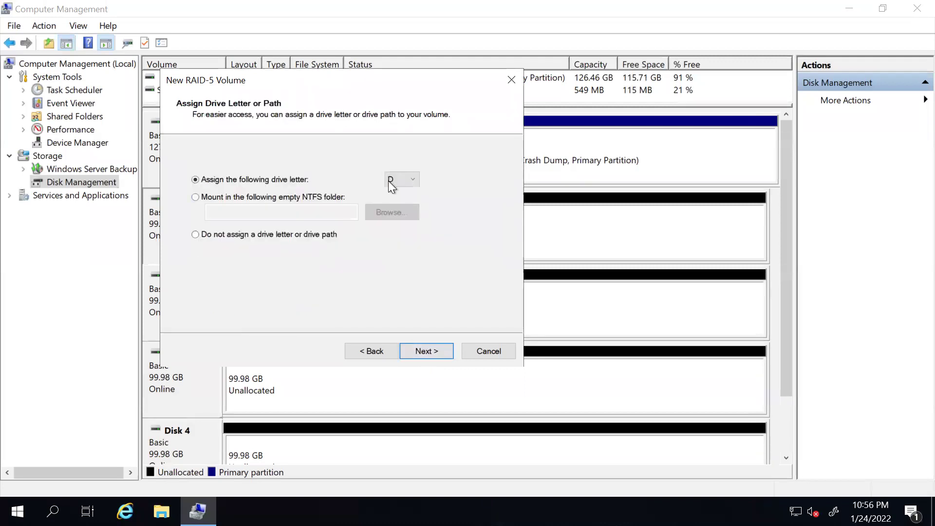
{"action": "left_click", "coordinate": [434, 352]}
{"action": "left_click", "coordinate": [434, 351]}
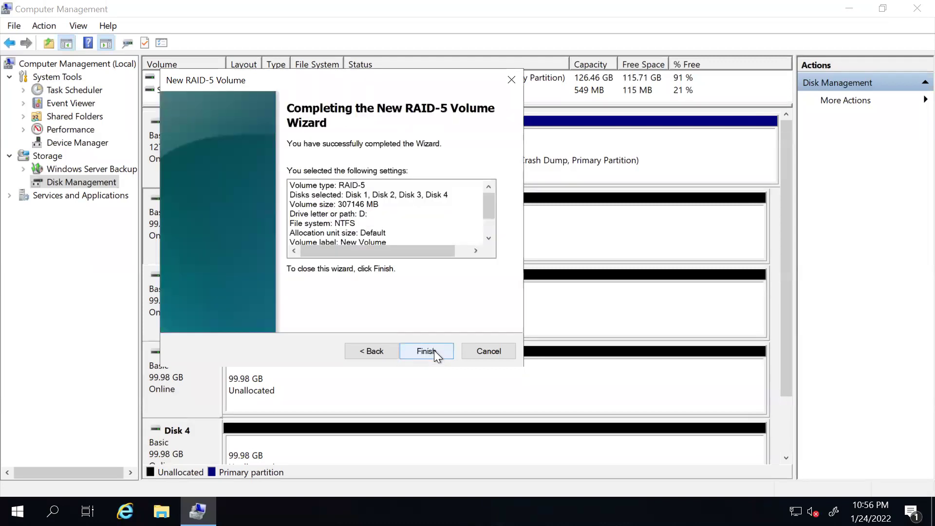
{"action": "left_click", "coordinate": [433, 349]}
{"action": "left_click", "coordinate": [511, 365]}
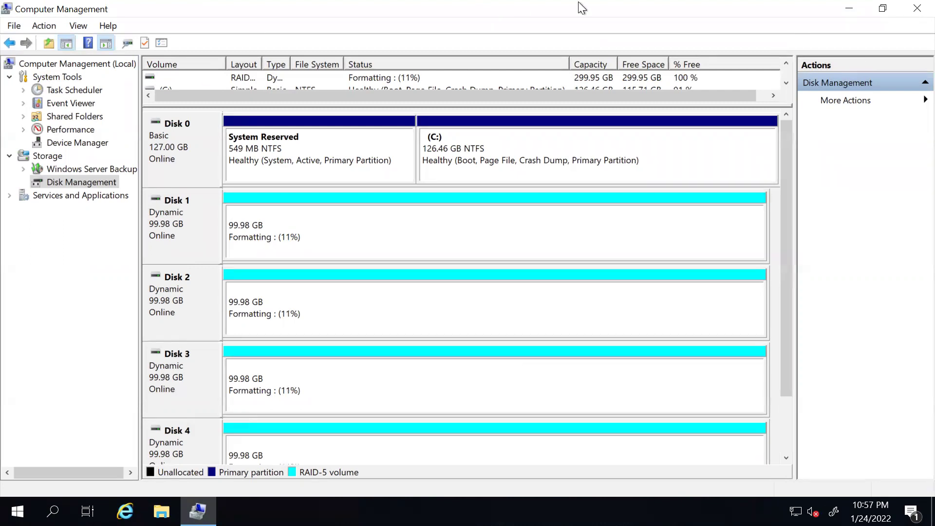
- Switch to the RAID-5 drawing in Paint and scribble red pencil loops over disk 1
{"action": "mouse_move", "coordinate": [688, 8]}
{"action": "left_click", "coordinate": [663, 15]}
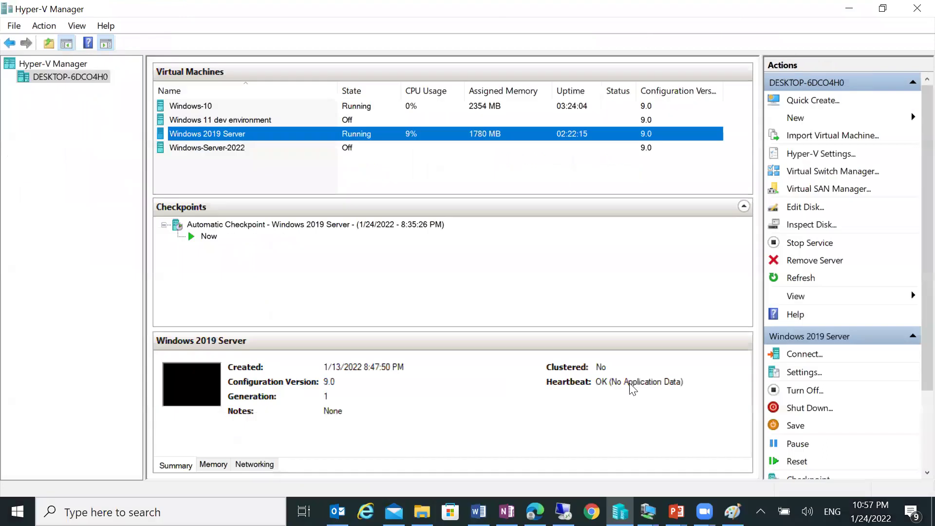
{"action": "key", "text": "alt+Tab"}
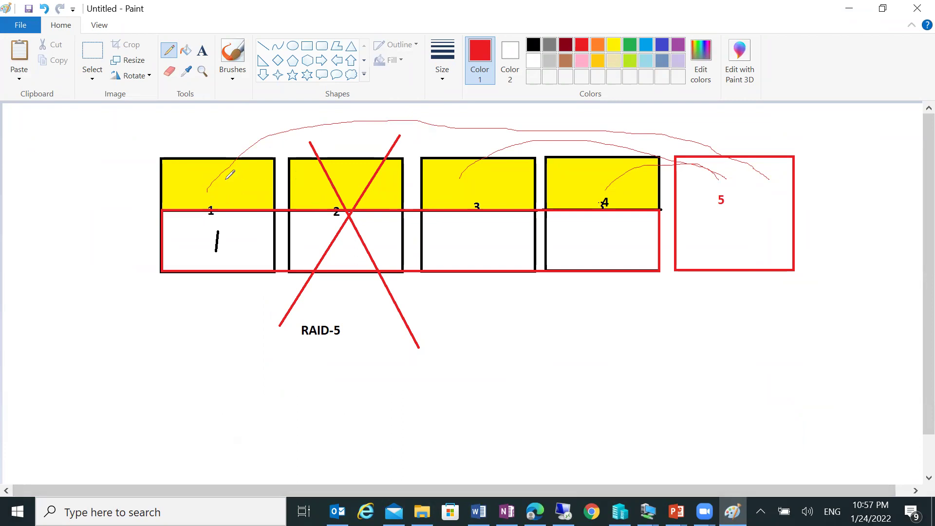
{"action": "mouse_move", "coordinate": [215, 161]}
{"action": "left_mouse_down"}
{"action": "mouse_move", "coordinate": [195, 229]}
{"action": "mouse_move", "coordinate": [233, 215]}
{"action": "mouse_move", "coordinate": [208, 182]}
{"action": "mouse_move", "coordinate": [219, 229]}
{"action": "mouse_move", "coordinate": [188, 236]}
{"action": "mouse_move", "coordinate": [201, 254]}
{"action": "mouse_move", "coordinate": [233, 229]}
{"action": "mouse_move", "coordinate": [214, 246]}
{"action": "mouse_move", "coordinate": [195, 205]}
{"action": "mouse_move", "coordinate": [206, 238]}
{"action": "mouse_move", "coordinate": [207, 213]}
{"action": "left_mouse_up"}
- Outline disks 2 to 5 with a freehand red loop and cross out disk 5 with two red pencil lines
{"action": "mouse_move", "coordinate": [287, 158]}
{"action": "left_mouse_down"}
{"action": "mouse_move", "coordinate": [286, 185]}
{"action": "mouse_move", "coordinate": [453, 290]}
{"action": "mouse_move", "coordinate": [774, 271]}
{"action": "mouse_move", "coordinate": [791, 168]}
{"action": "mouse_move", "coordinate": [677, 160]}
{"action": "left_mouse_up"}
{"action": "left_click_drag", "start_coordinate": [577, 167], "coordinate": [294, 156]}
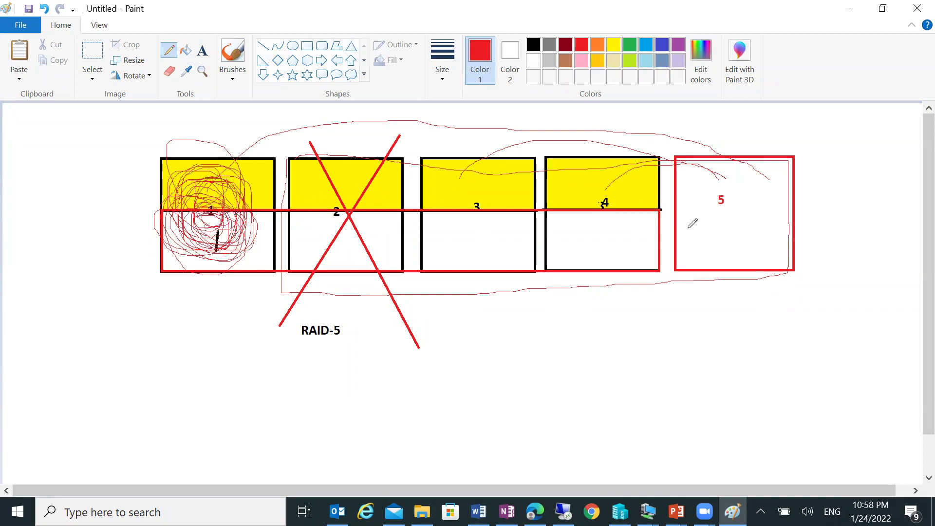
{"action": "left_click_drag", "start_coordinate": [785, 135], "coordinate": [696, 330]}
{"action": "left_click_drag", "start_coordinate": [717, 151], "coordinate": [794, 303]}
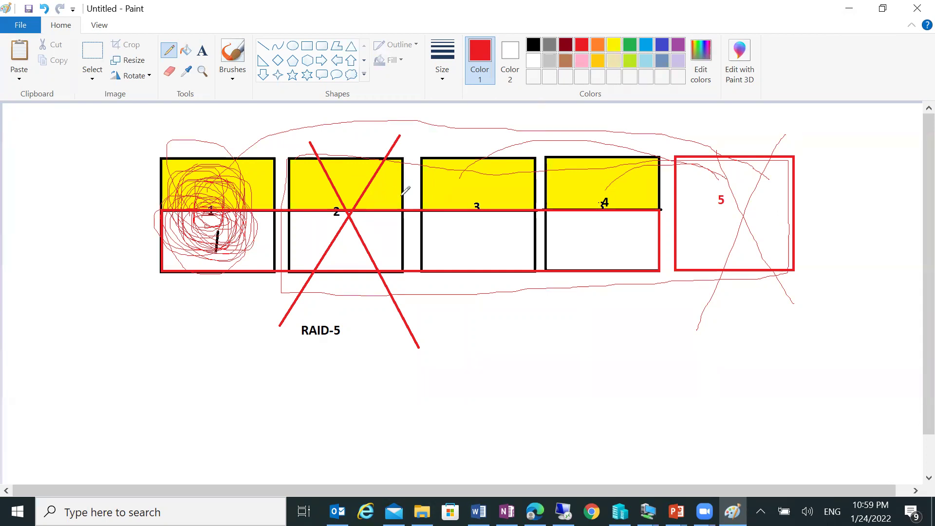
- Draw a red freehand box below disks 4 and 5 and pencil lines into it from disks 5, 4, 3 and 2
{"action": "mouse_move", "coordinate": [530, 340]}
{"action": "left_mouse_down"}
{"action": "mouse_move", "coordinate": [655, 398]}
{"action": "mouse_move", "coordinate": [529, 395]}
{"action": "mouse_move", "coordinate": [547, 326]}
{"action": "left_mouse_up"}
{"action": "left_click_drag", "start_coordinate": [758, 210], "coordinate": [628, 374]}
{"action": "left_click_drag", "start_coordinate": [616, 212], "coordinate": [612, 366]}
{"action": "left_click_drag", "start_coordinate": [492, 238], "coordinate": [592, 388]}
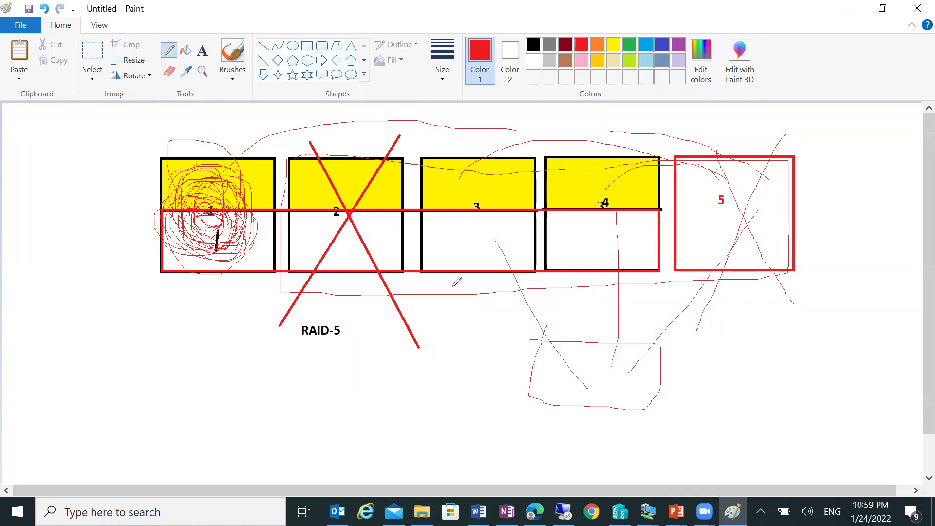
{"action": "left_click_drag", "start_coordinate": [374, 234], "coordinate": [634, 404]}
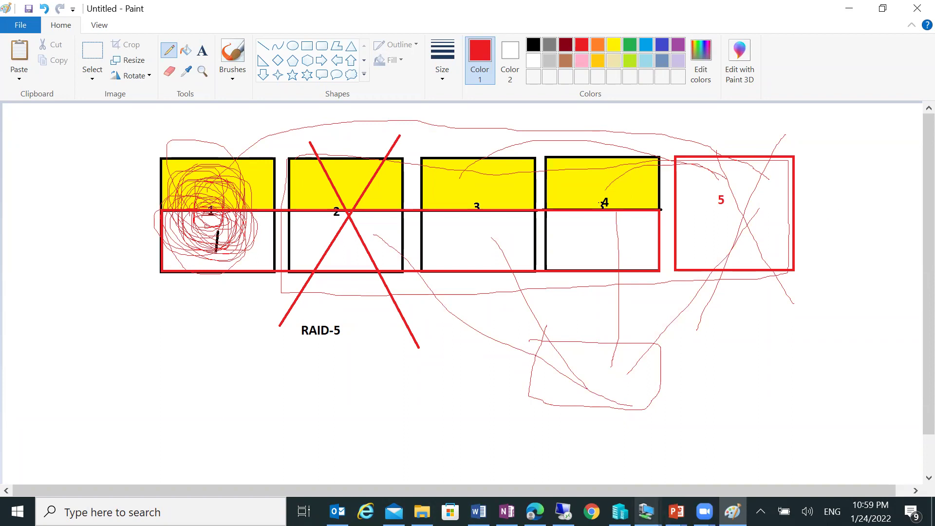
- Check the volumes in Disk Management on the Windows-10 virtual machine and the RAID-5 formatting progress in the 192.168.3.100 remote session
{"action": "mouse_move", "coordinate": [646, 512]}
{"action": "left_click", "coordinate": [678, 414]}
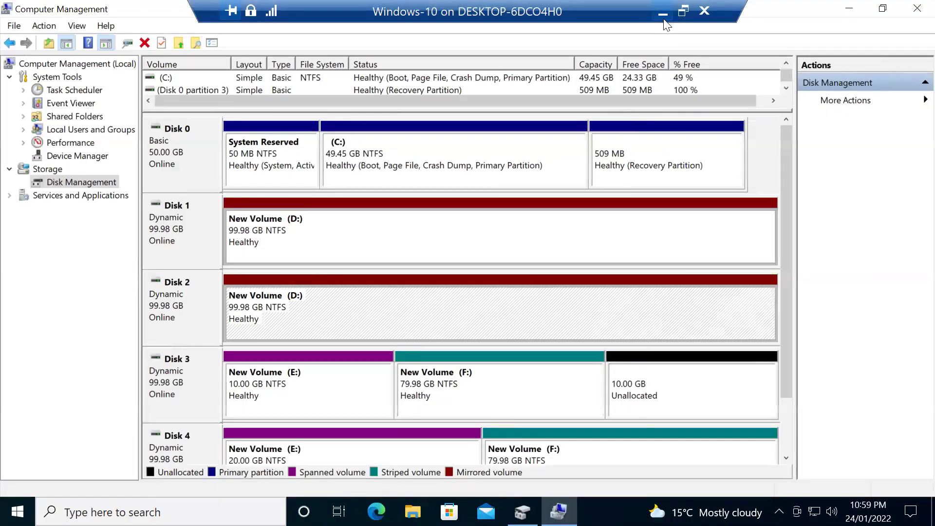
{"action": "left_click", "coordinate": [663, 14]}
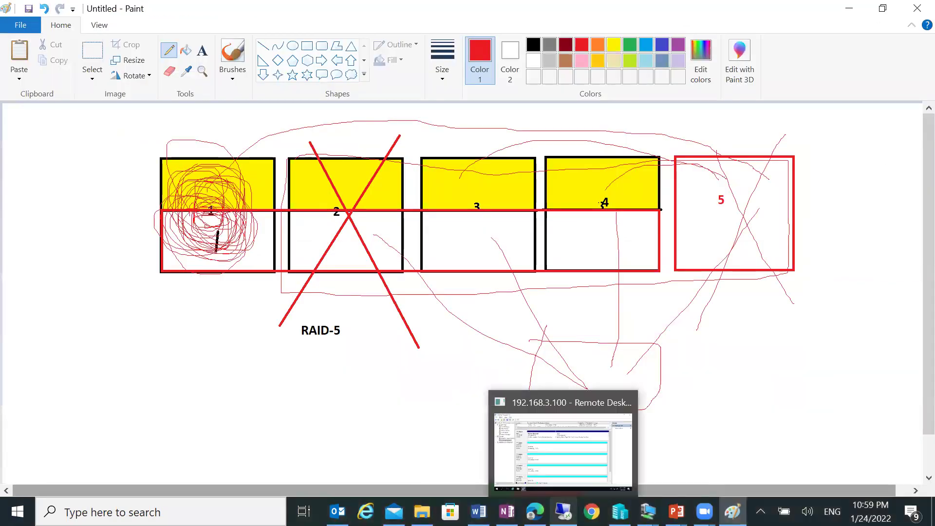
{"action": "left_click", "coordinate": [563, 511]}
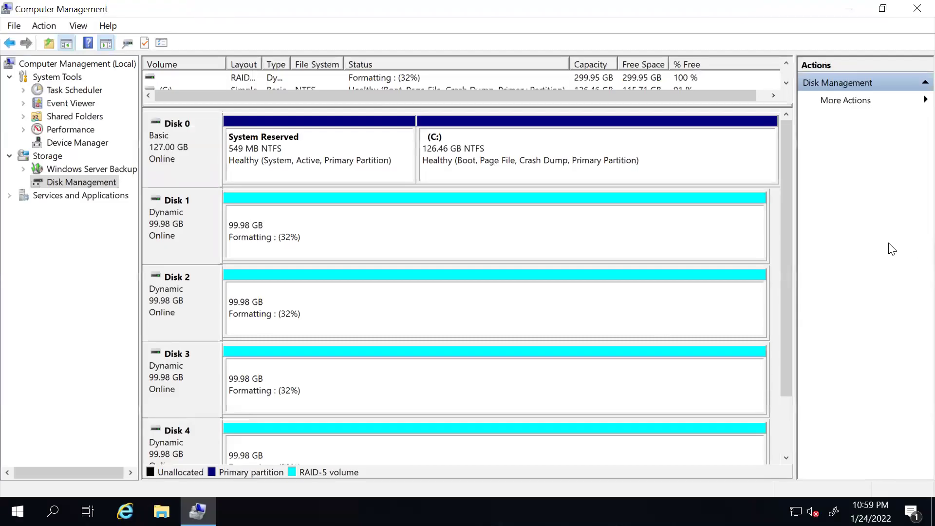
{"action": "left_click_drag", "start_coordinate": [788, 295], "coordinate": [806, 267]}
{"action": "left_click_drag", "start_coordinate": [514, 101], "coordinate": [516, 181]}
{"action": "mouse_move", "coordinate": [580, 1]}
{"action": "left_click", "coordinate": [661, 10]}
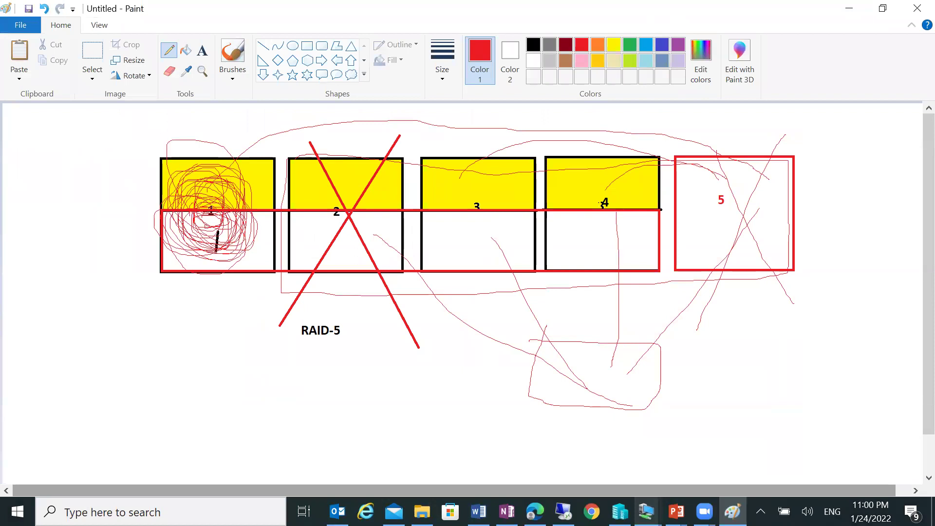
- Switch to the running PowerPoint slide show and go back from the Volume Types slides to the Computer Management topic list
{"action": "mouse_move", "coordinate": [675, 511]}
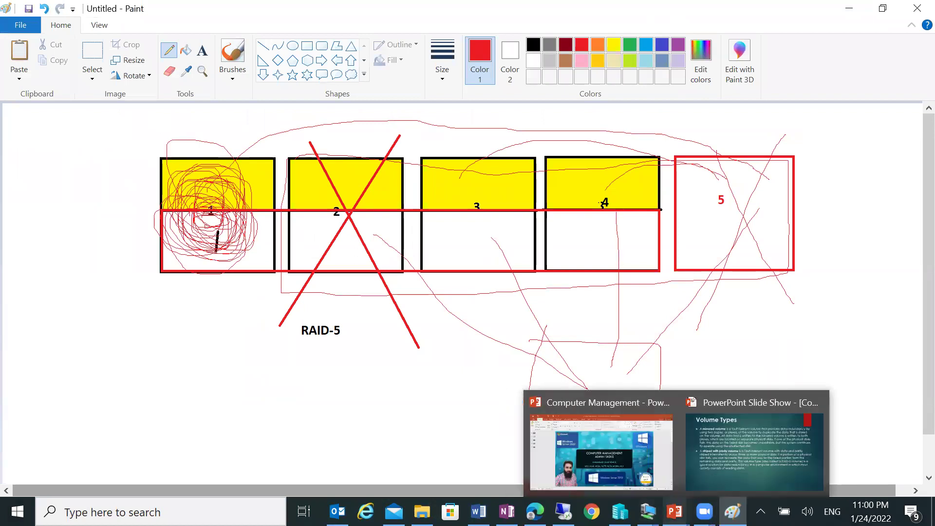
{"action": "left_click", "coordinate": [753, 451]}
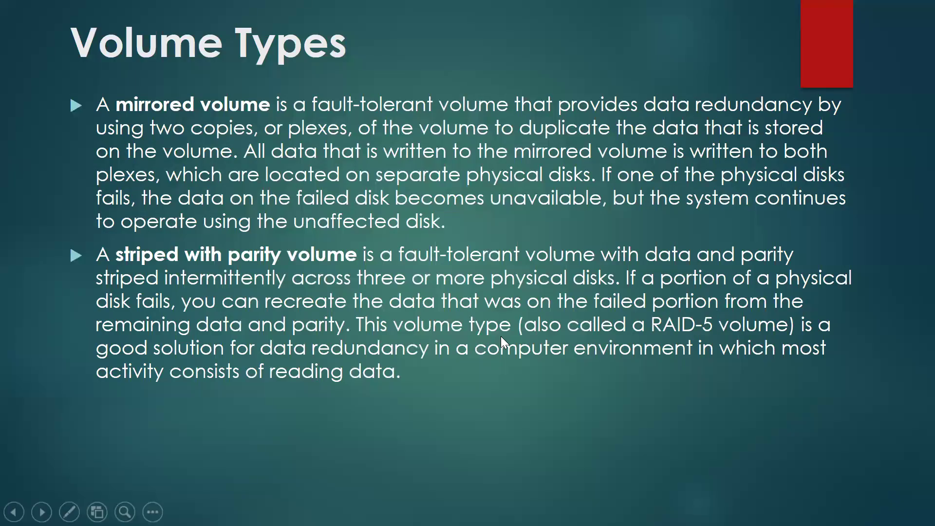
{"action": "key", "text": "Left"}
{"action": "key", "text": "Right"}
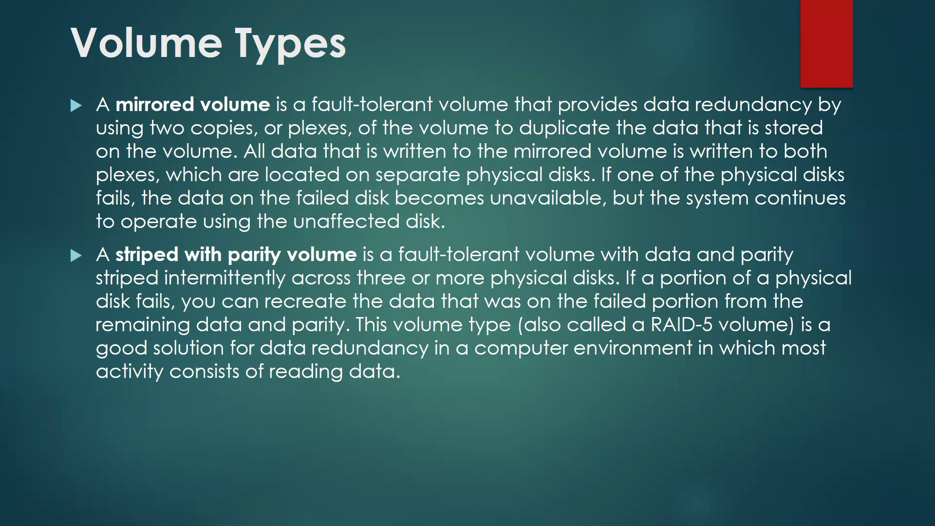
{"action": "key", "text": "Left"}
{"action": "key", "text": "Left"}
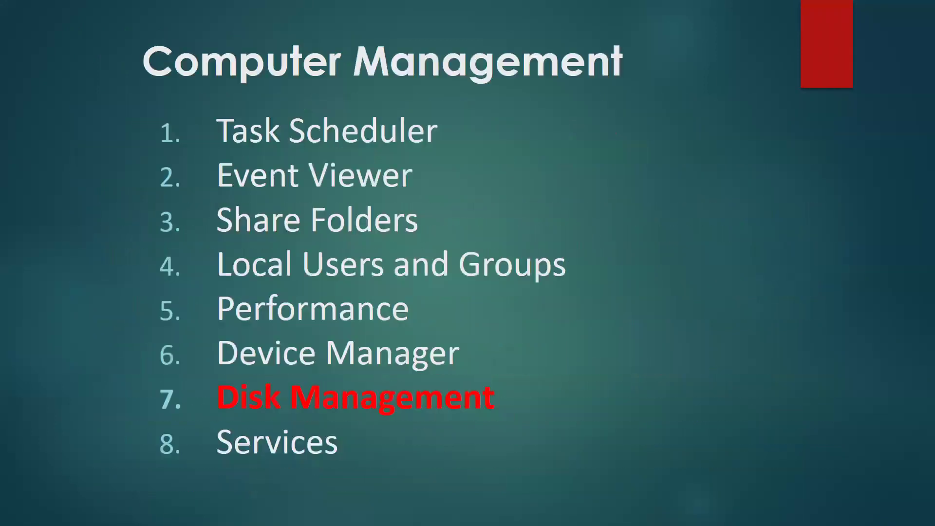